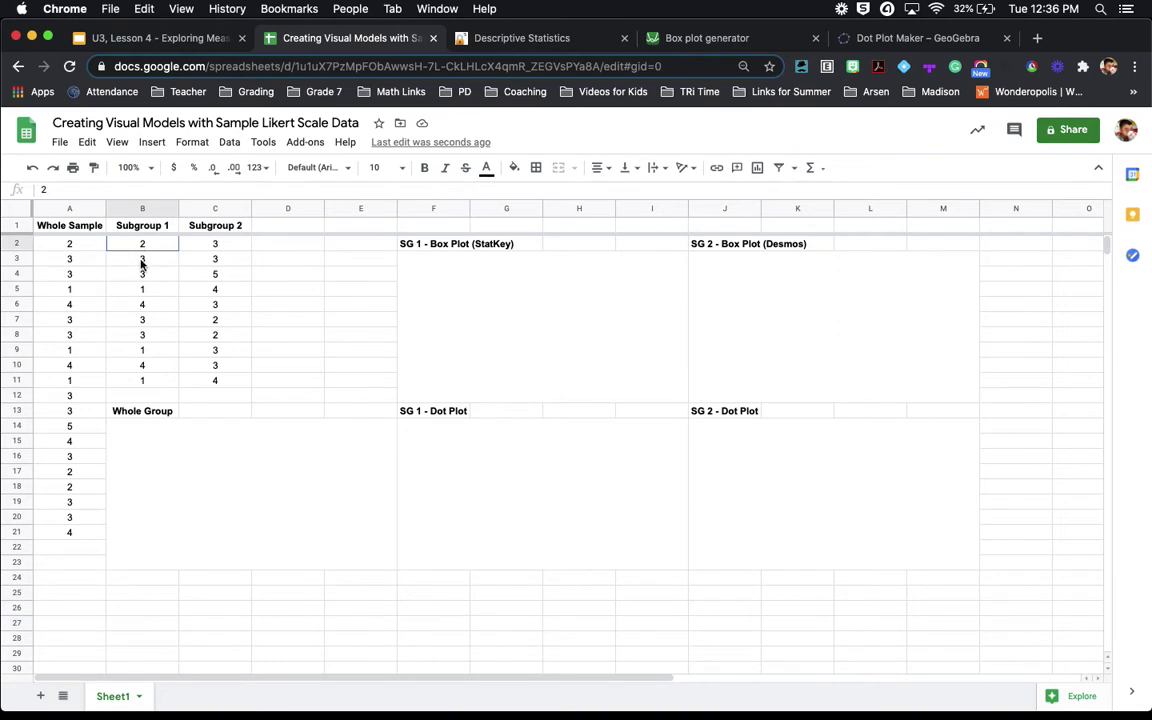
Copy the Subgroup 1 values and load them into StatKey in place of the Mammal Longevity data, without identifier column or header row
{"action": "key", "text": "super+c"}
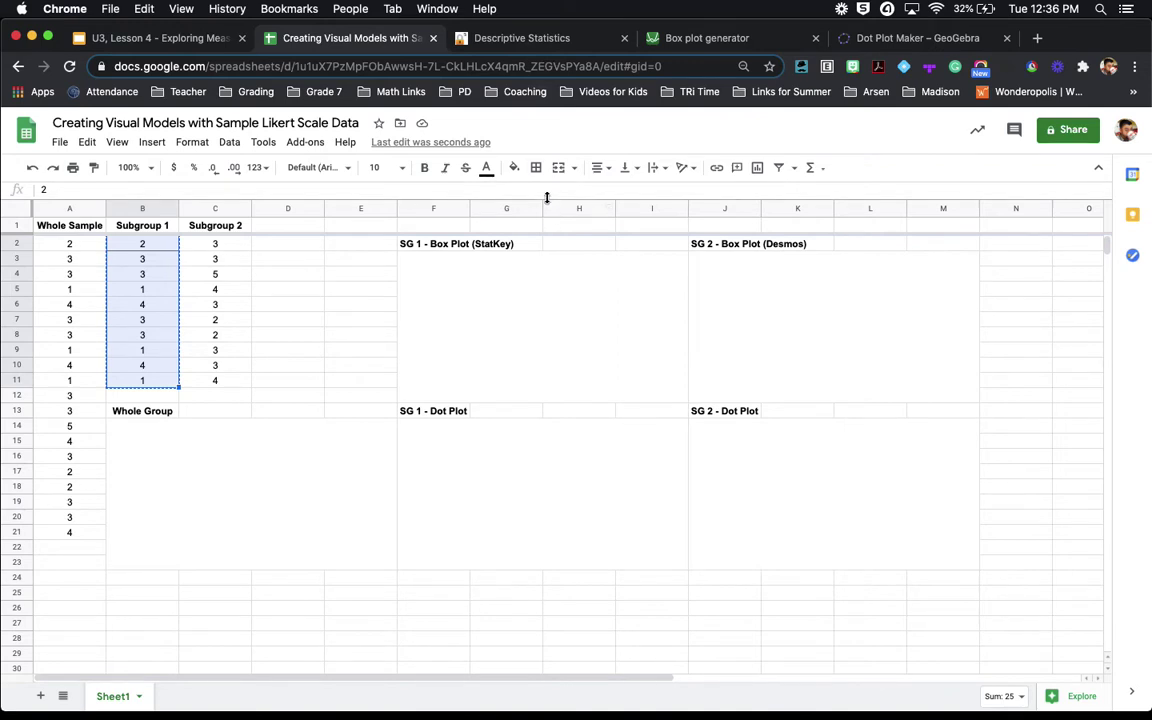
{"action": "left_click", "coordinate": [553, 44]}
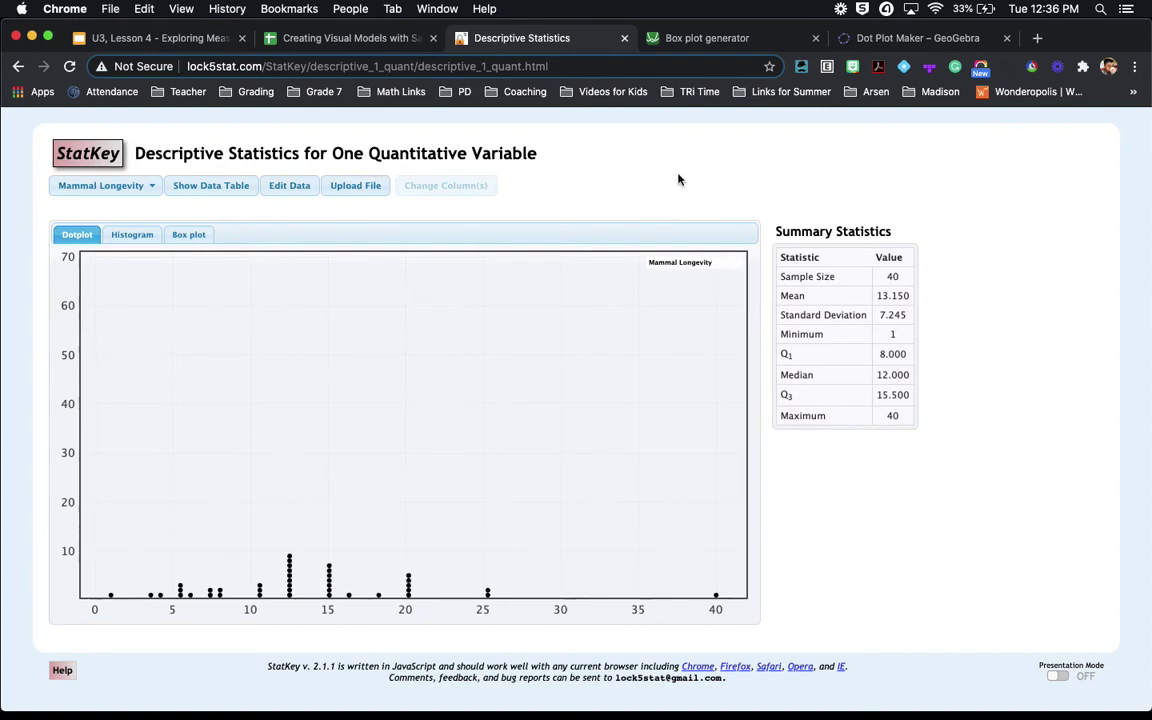
{"action": "left_click", "coordinate": [291, 185]}
{"action": "key", "text": "ctrl+a"}
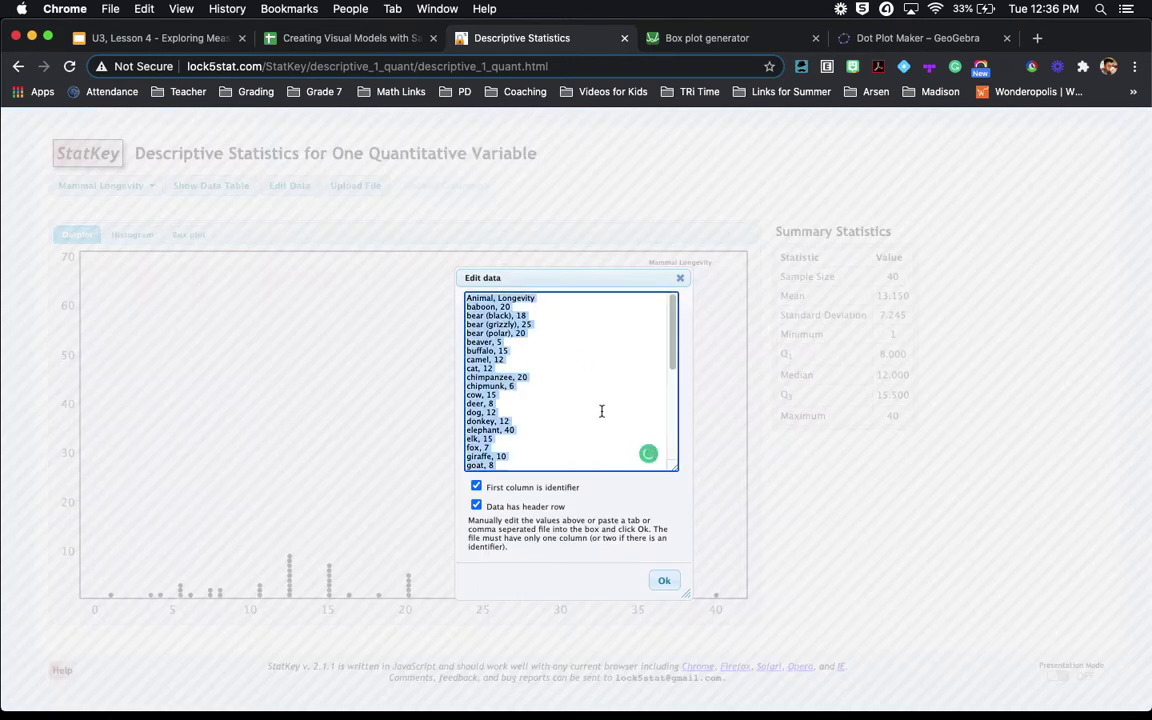
{"action": "key", "text": "BackSpace"}
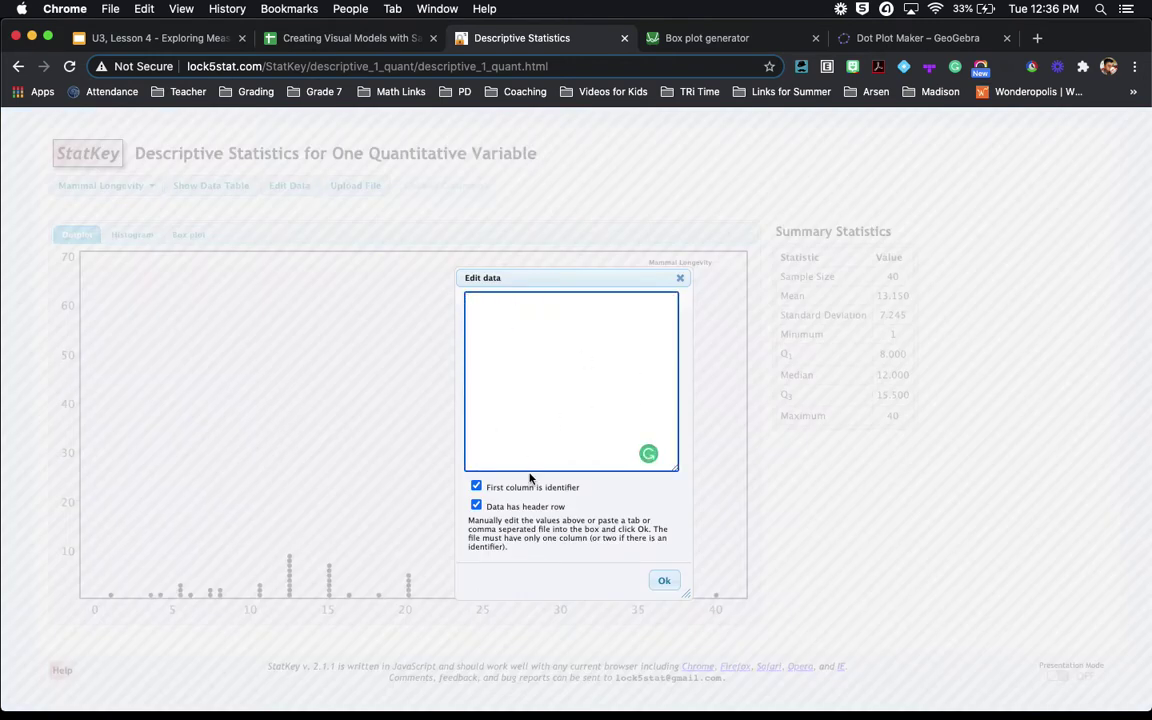
{"action": "left_click", "coordinate": [476, 487]}
{"action": "left_click", "coordinate": [476, 506]}
{"action": "key", "text": "super+v"}
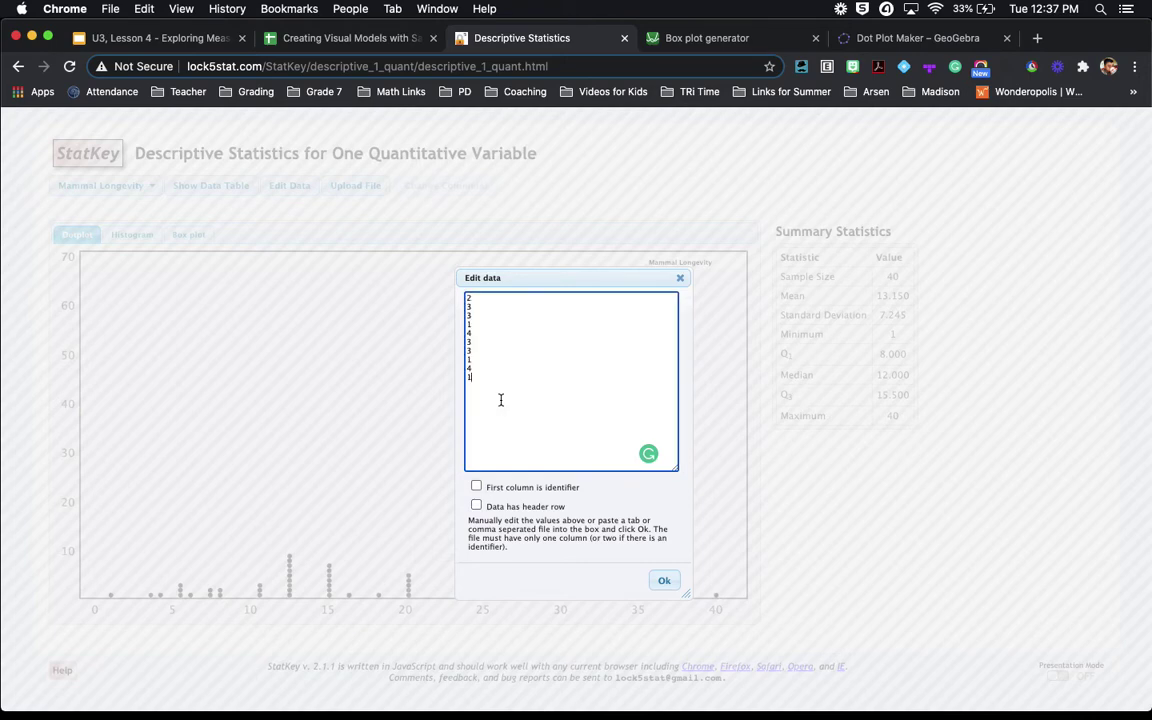
{"action": "left_click", "coordinate": [666, 582]}
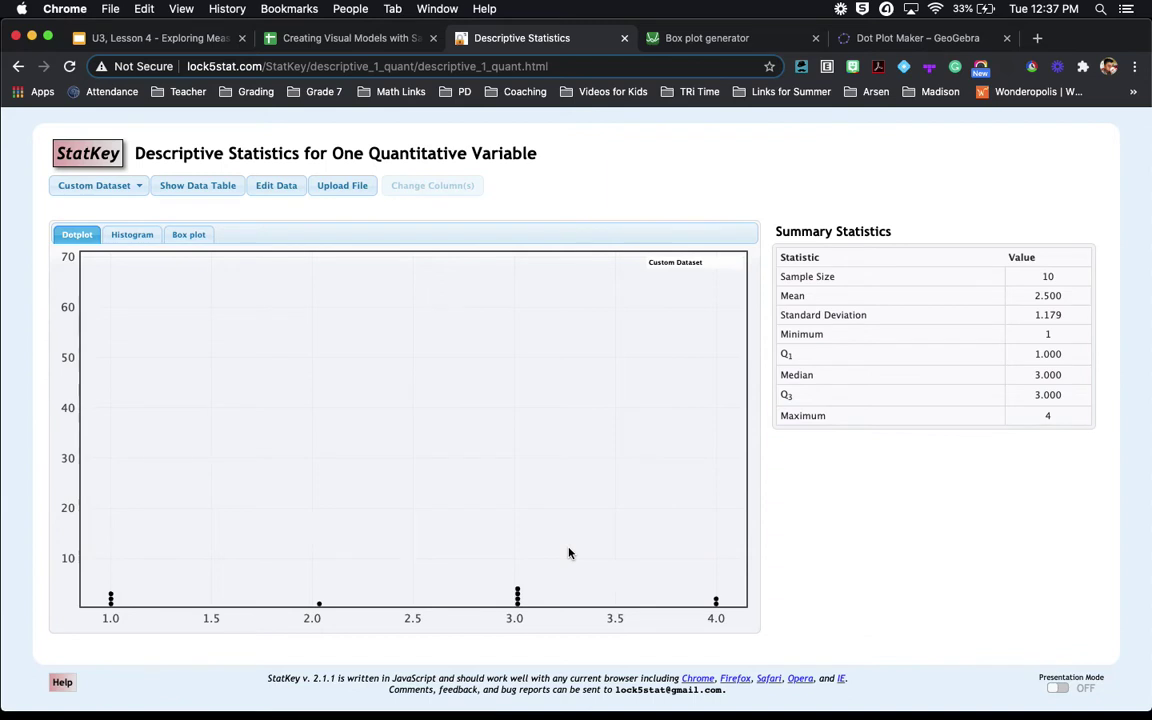
View the StatKey data as a histogram, switch to the box plot, and capture a screenshot of it
{"action": "left_click", "coordinate": [146, 237]}
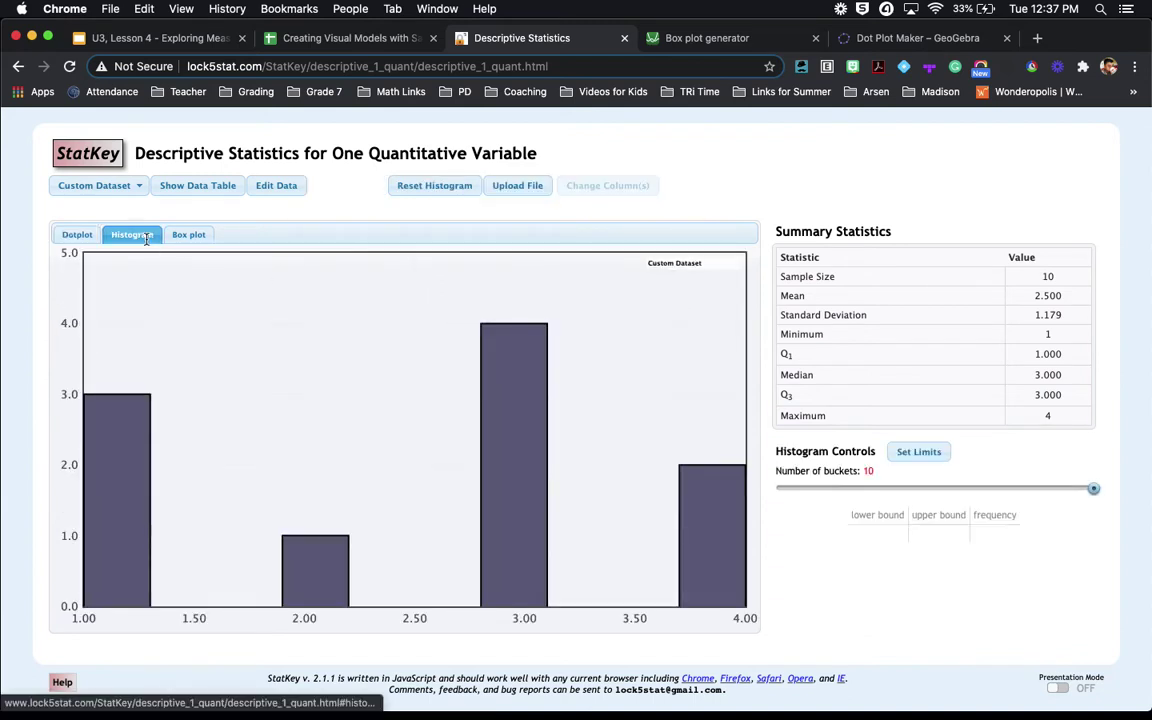
{"action": "left_click", "coordinate": [201, 236]}
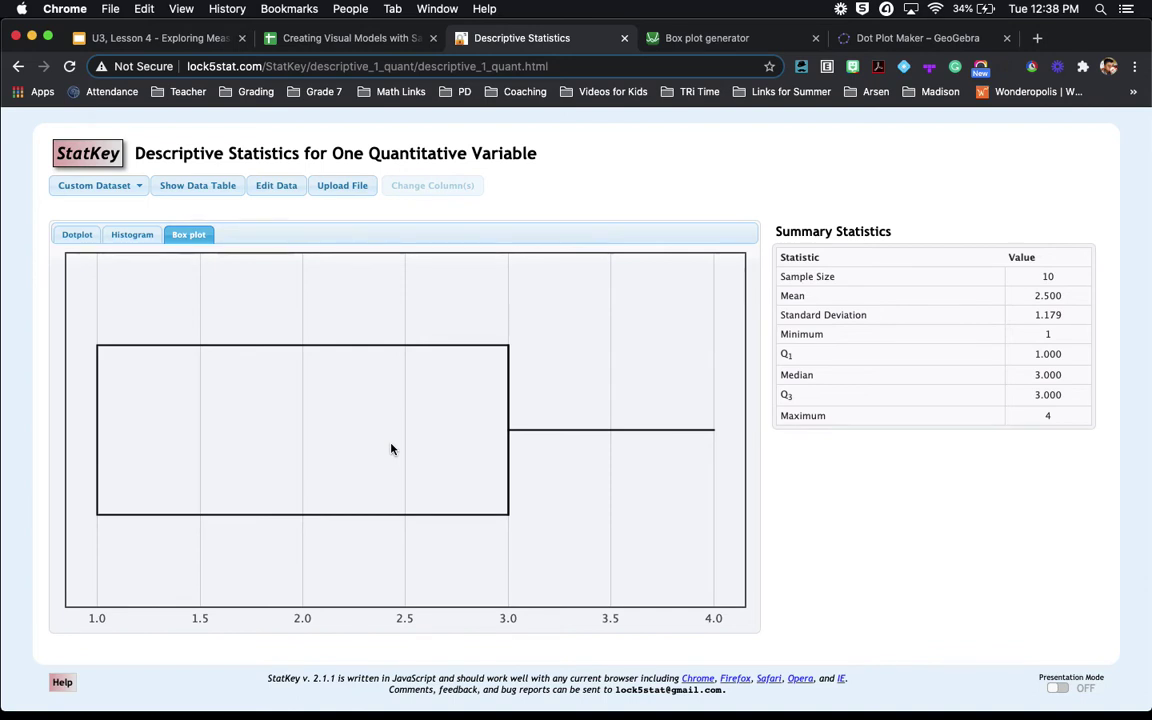
{"action": "key", "text": "super+shift+4"}
{"action": "left_click_drag", "start_coordinate": [77, 317], "coordinate": [738, 644]}
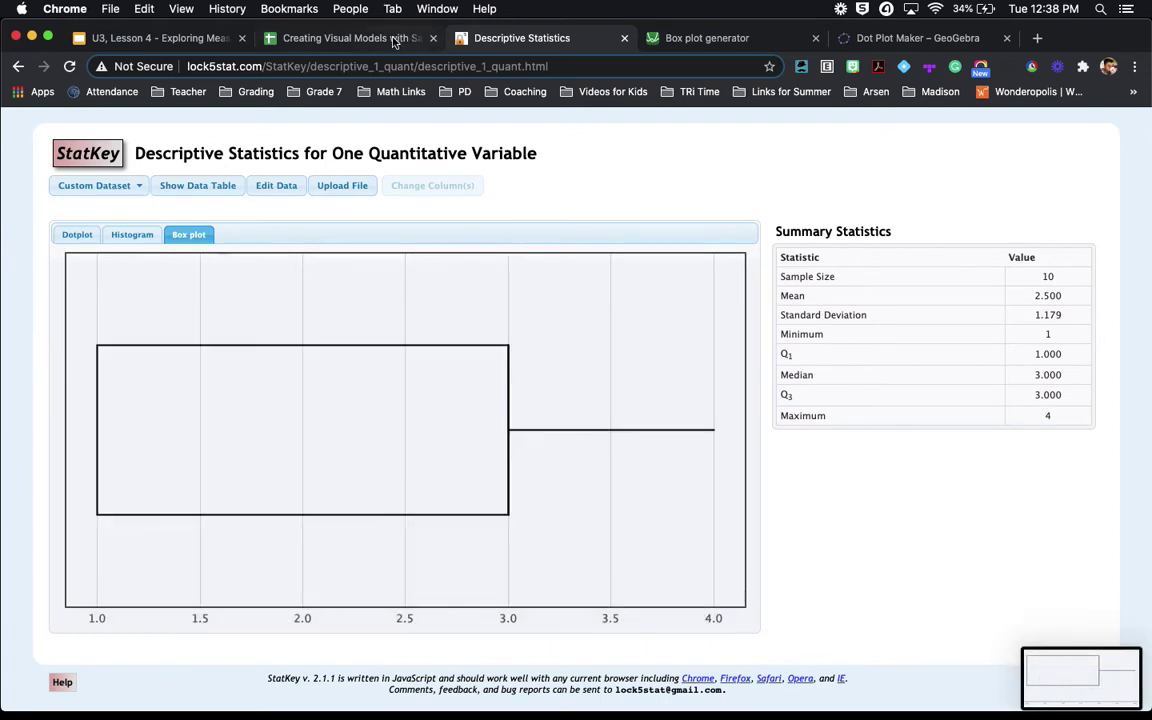
In the spreadsheet, start an in-cell image upload for the area beneath "SG 1 - Box Plot (StatKey)" and browse the Desktop files
{"action": "left_click", "coordinate": [356, 38]}
{"action": "left_click", "coordinate": [442, 285]}
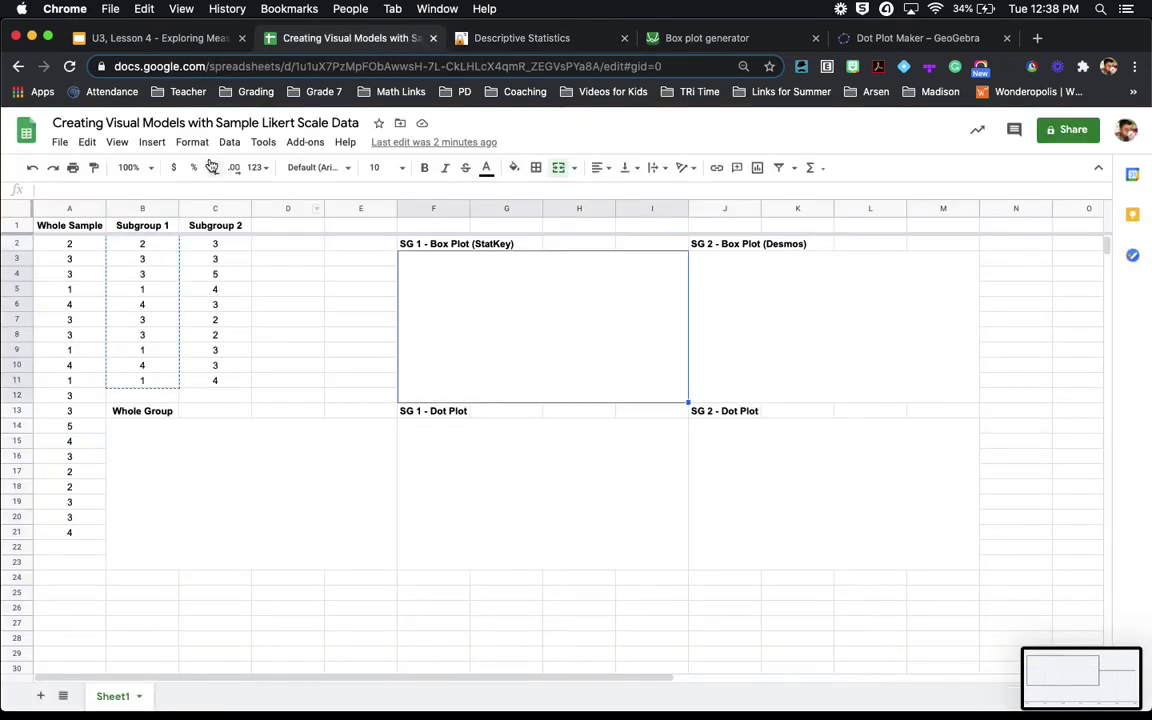
{"action": "left_click", "coordinate": [153, 143]}
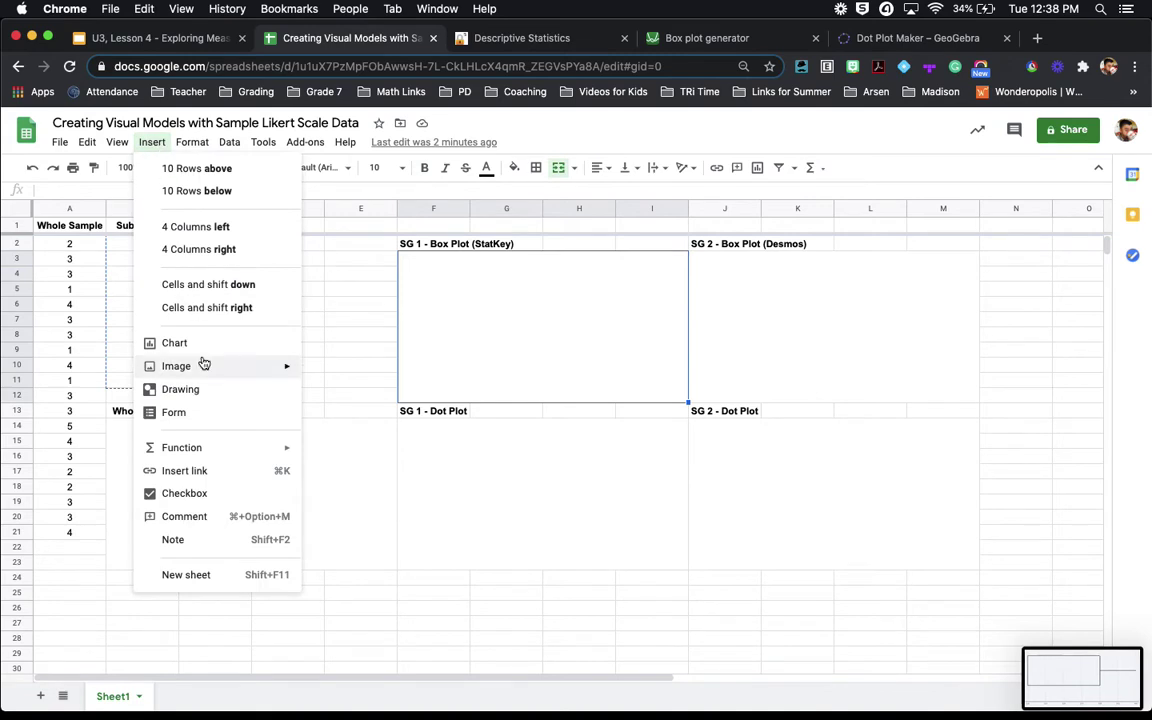
{"action": "mouse_move", "coordinate": [211, 366]}
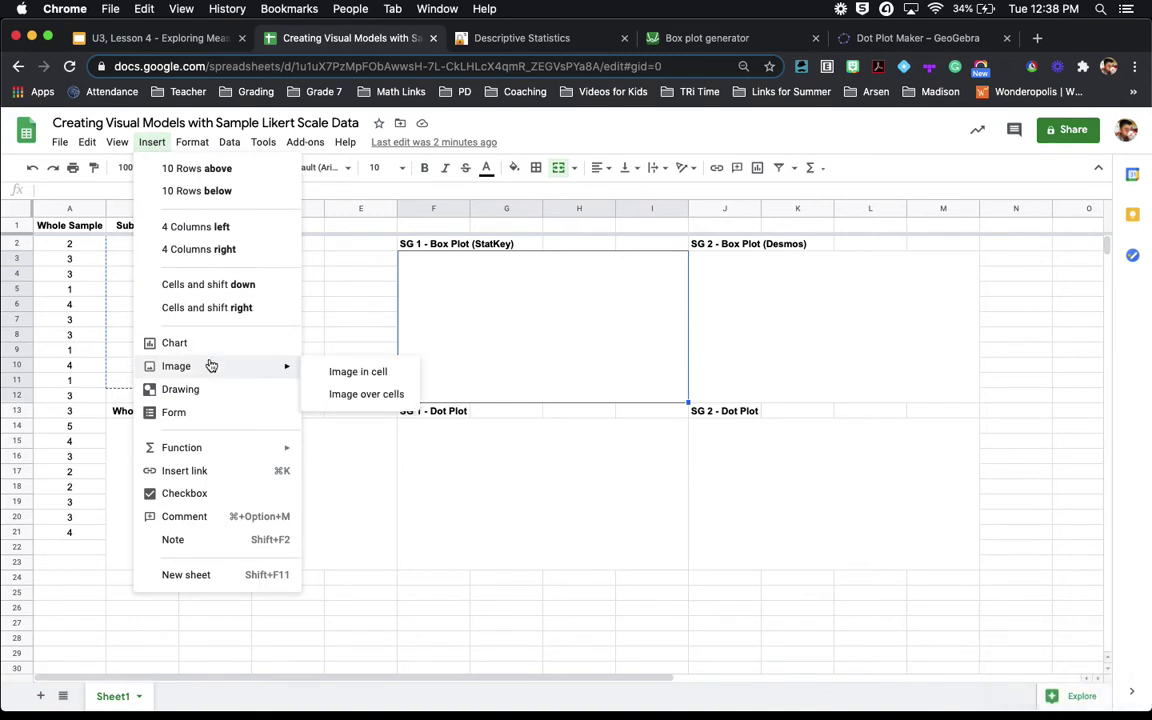
{"action": "left_click", "coordinate": [312, 373]}
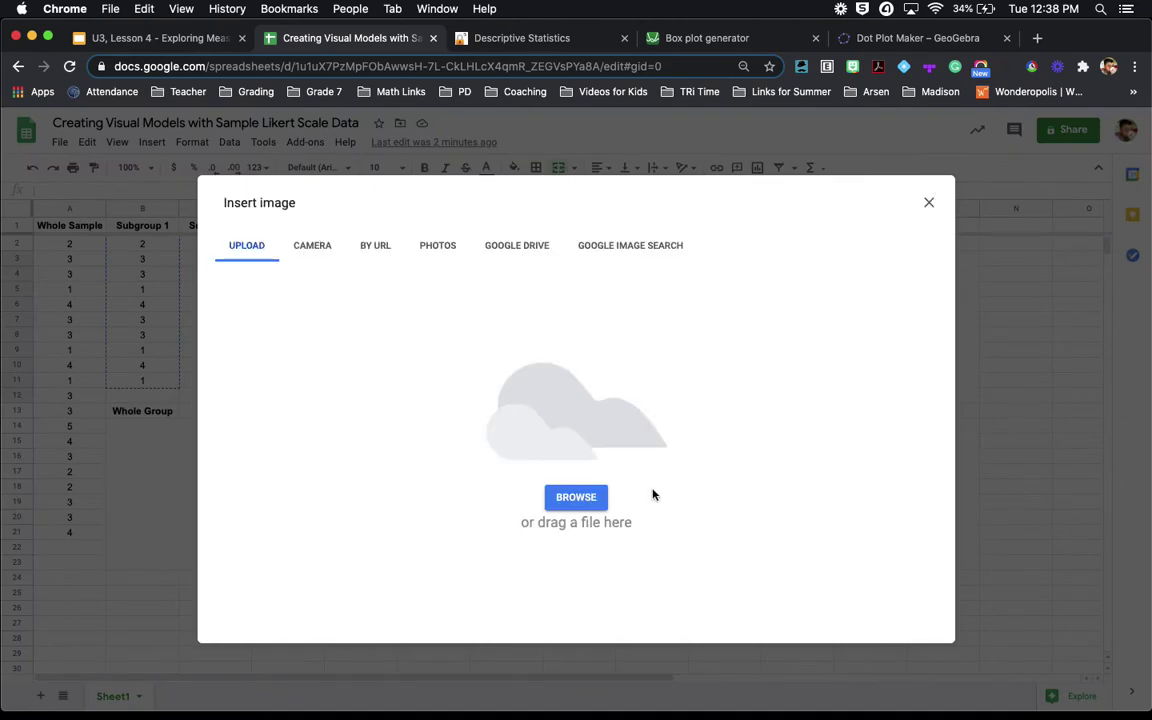
{"action": "left_click", "coordinate": [590, 505]}
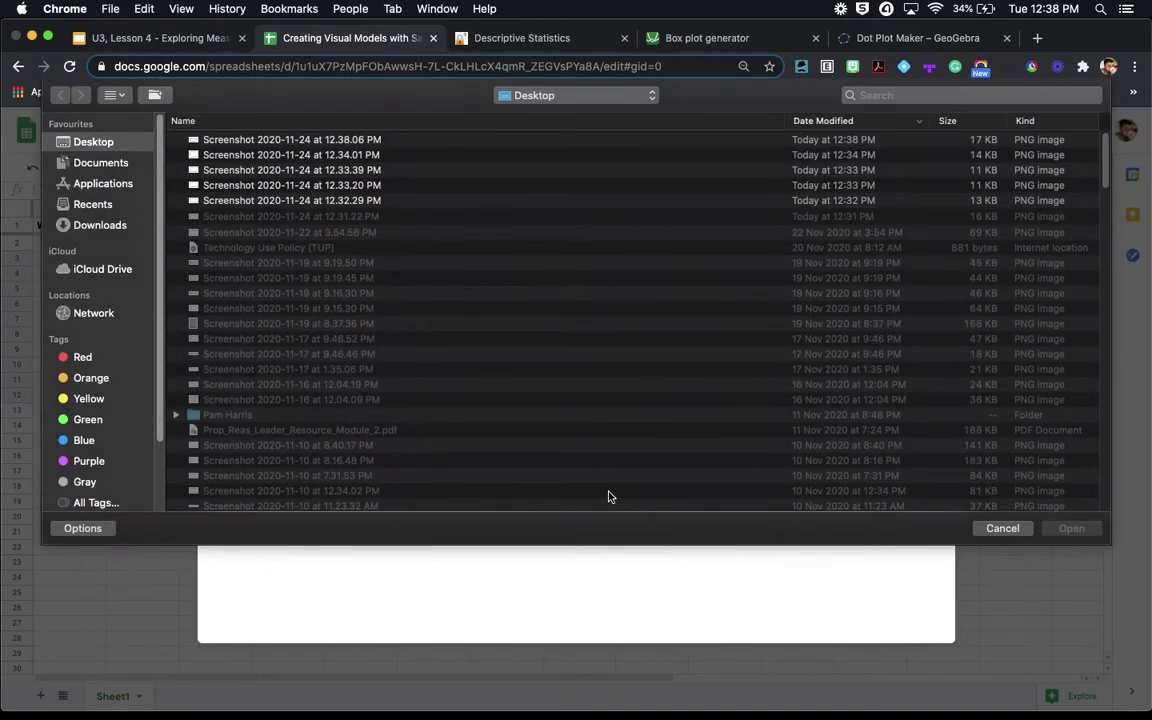
{"action": "left_click", "coordinate": [378, 203]}
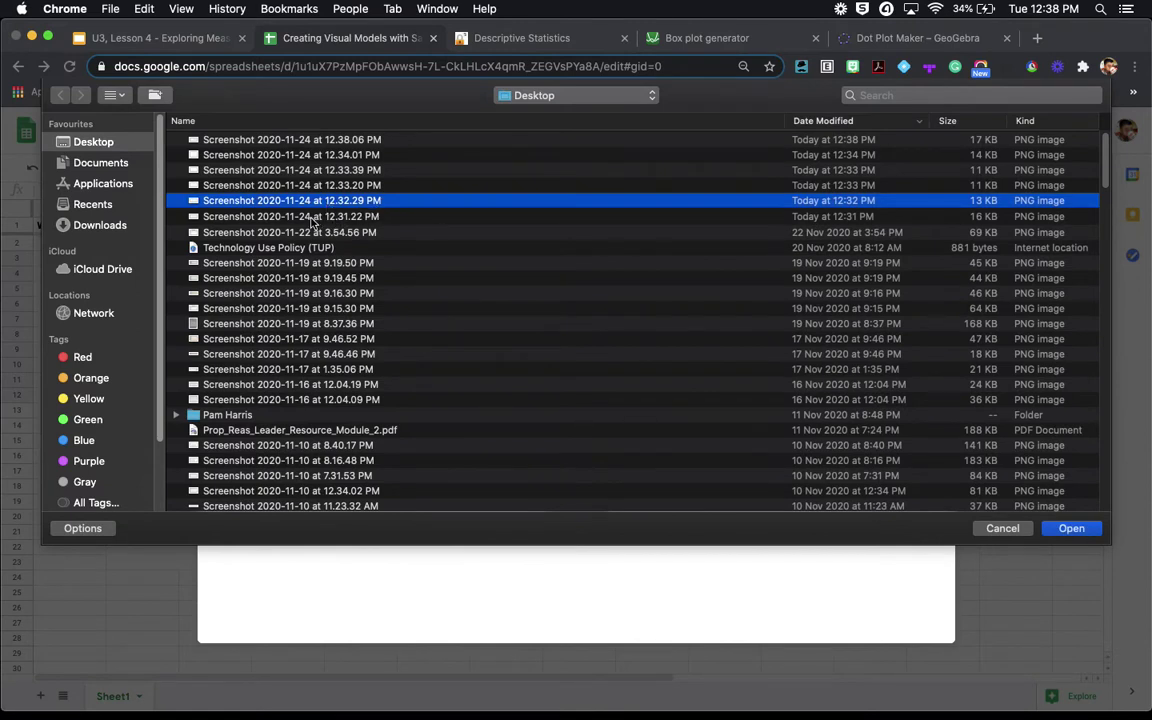
{"action": "left_click", "coordinate": [116, 95]}
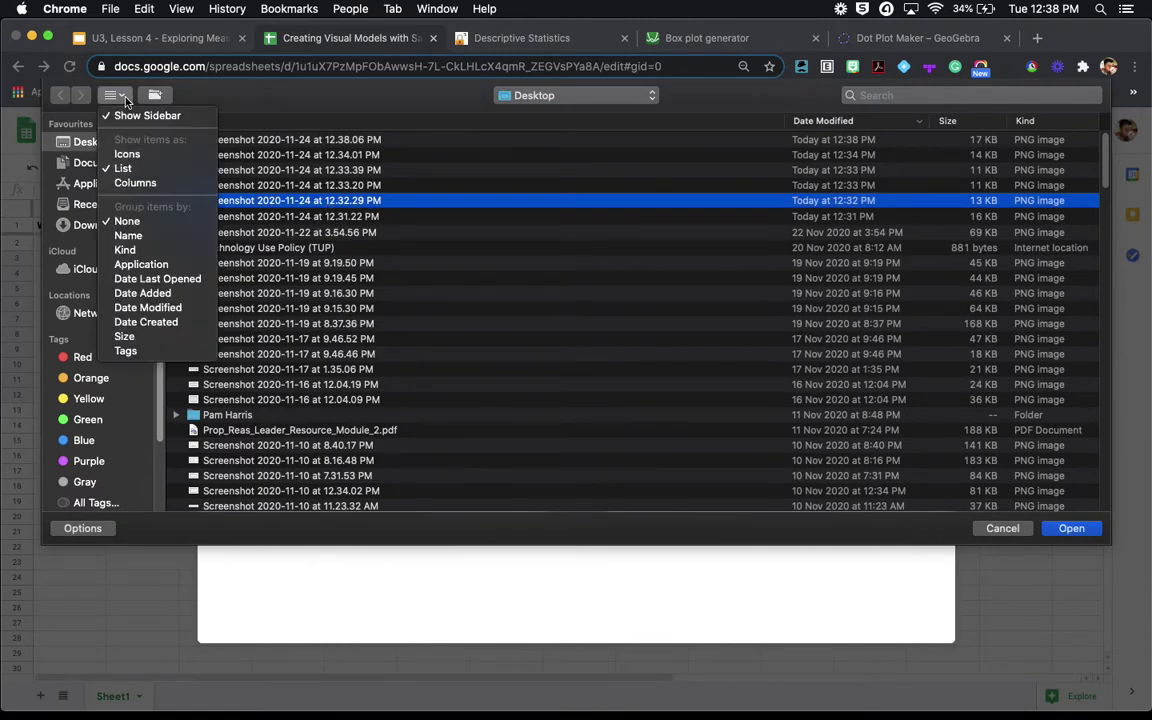
{"action": "left_click", "coordinate": [129, 165]}
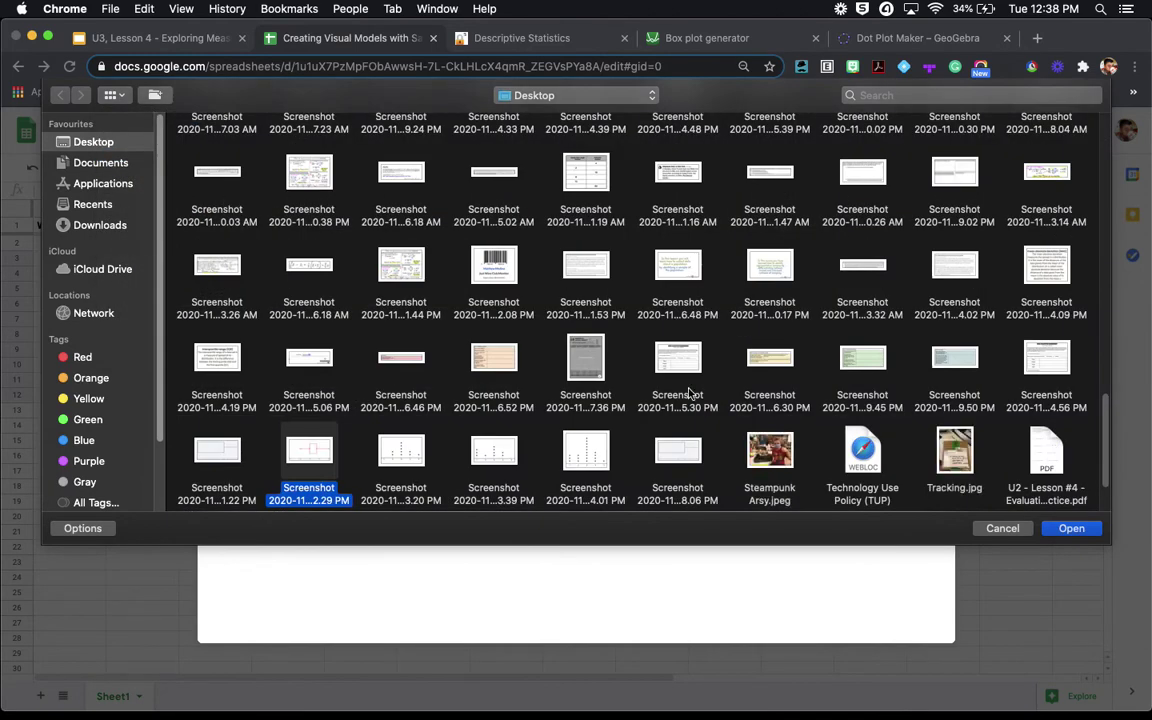
{"action": "scroll", "coordinate": [688, 382], "scroll_direction": "up", "scroll_amount": 1}
{"action": "left_click", "coordinate": [118, 96]}
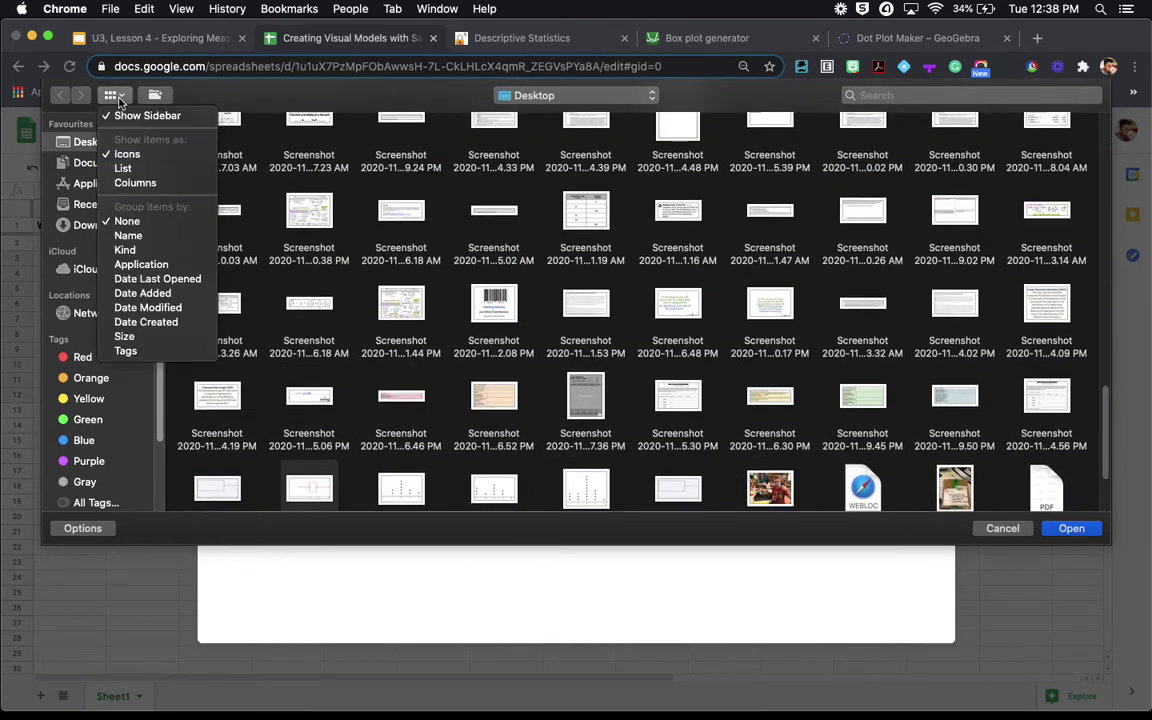
{"action": "left_click", "coordinate": [118, 163]}
Upload "Screenshot 2020-11-24 at 12.38.06 PM" into the cell beneath "SG 1 - Box Plot (StatKey)"
{"action": "left_click", "coordinate": [355, 155]}
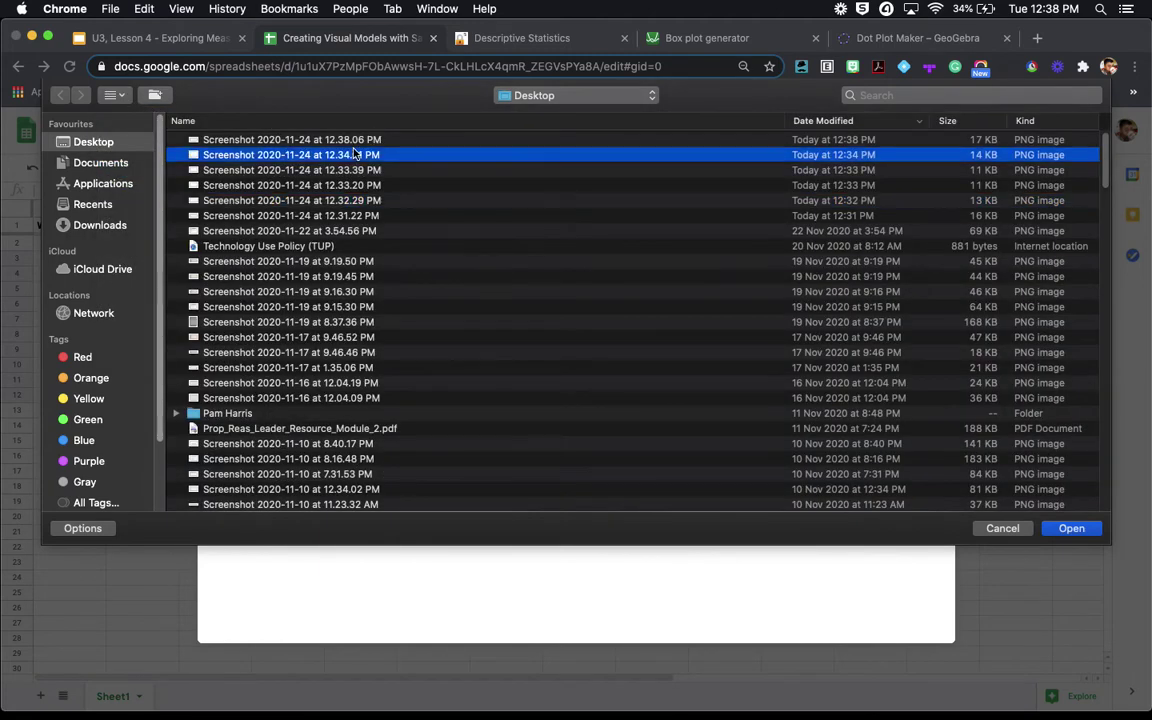
{"action": "double_click", "coordinate": [318, 140]}
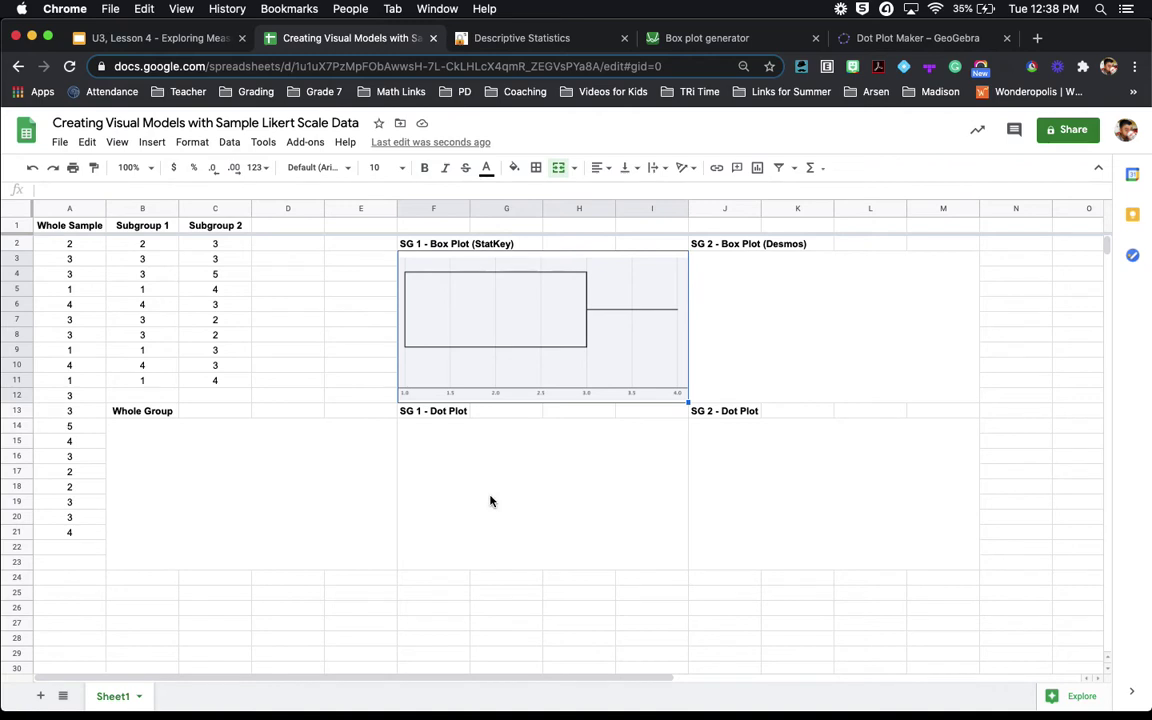
Copy the Subgroup 2 values and paste them into list A of the Desmos box plot generator, replacing the sample list
{"action": "left_click", "coordinate": [553, 37]}
{"action": "left_click", "coordinate": [321, 37]}
{"action": "left_click_drag", "start_coordinate": [222, 245], "coordinate": [222, 382]}
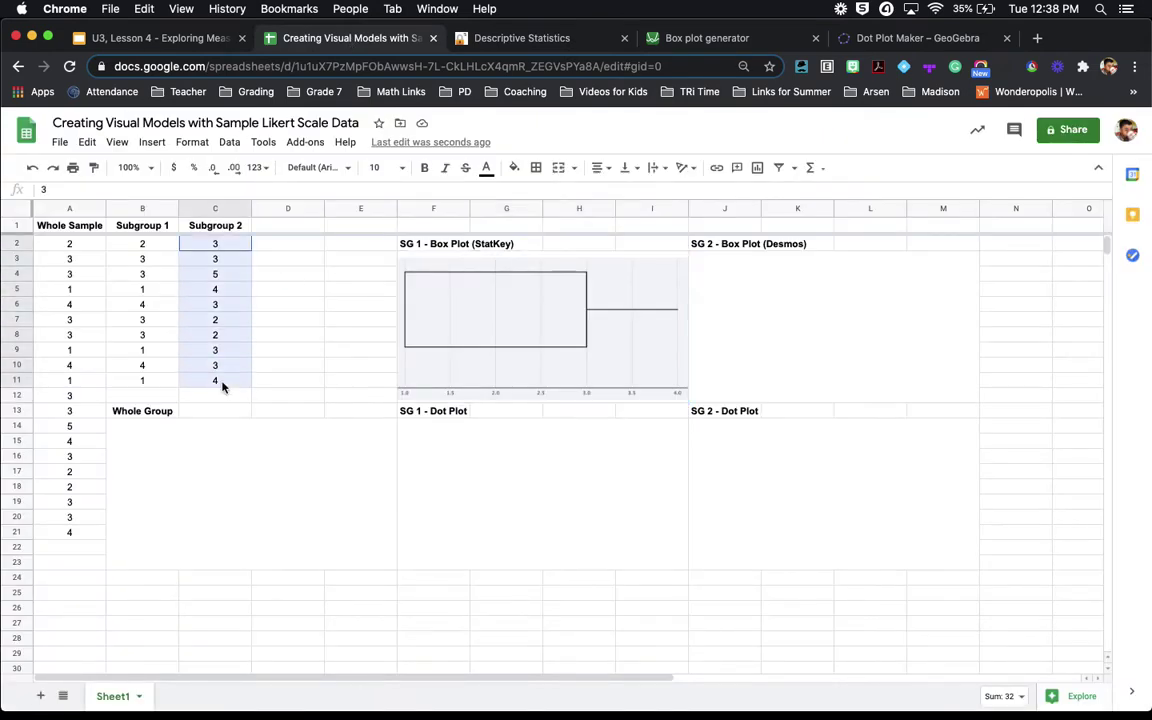
{"action": "key", "text": "super+c"}
{"action": "left_click", "coordinate": [222, 384]}
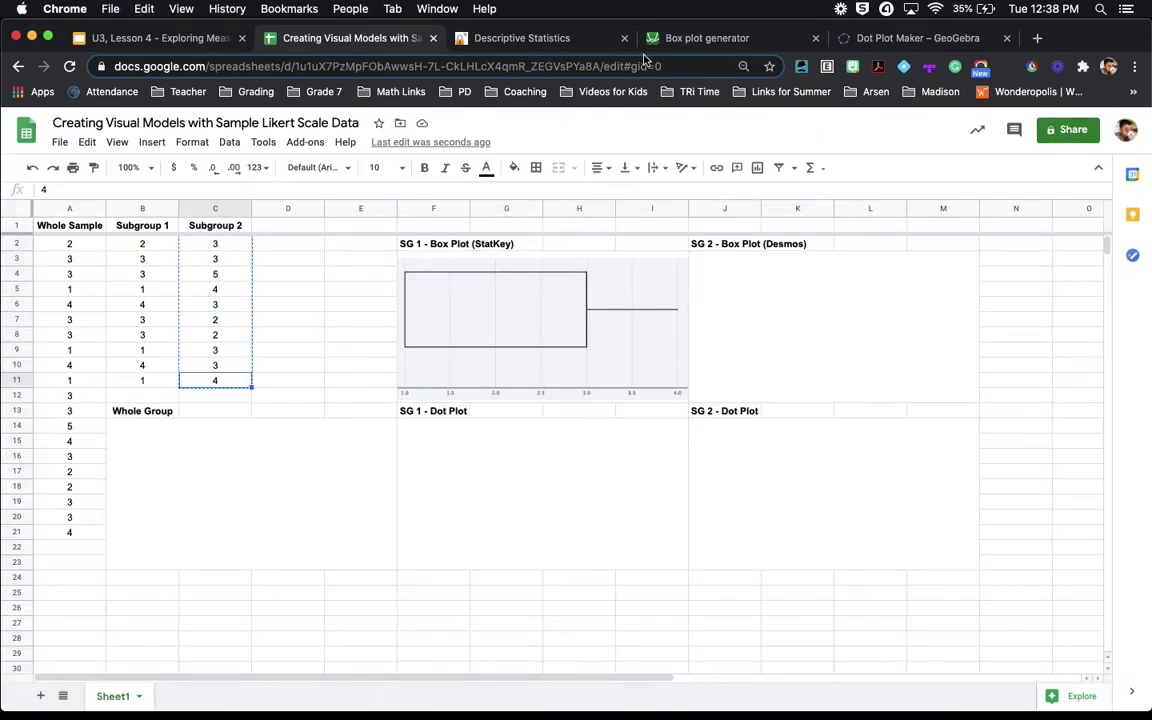
{"action": "left_click", "coordinate": [690, 40]}
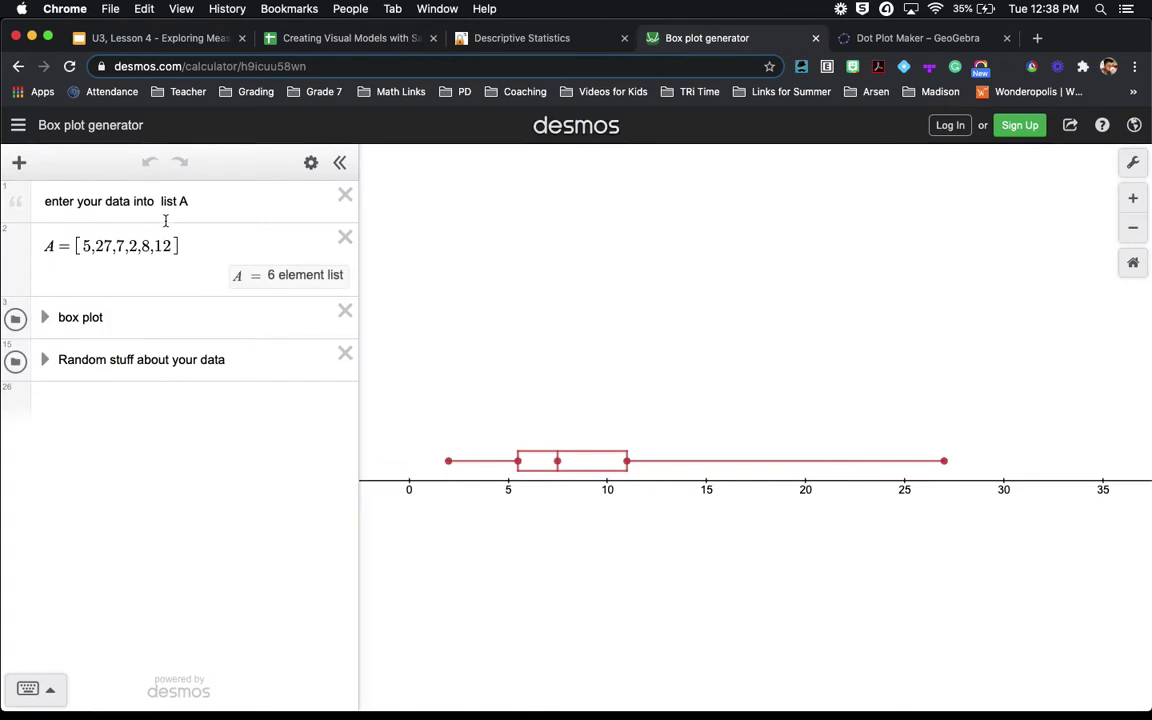
{"action": "left_click_drag", "start_coordinate": [175, 240], "coordinate": [93, 245]}
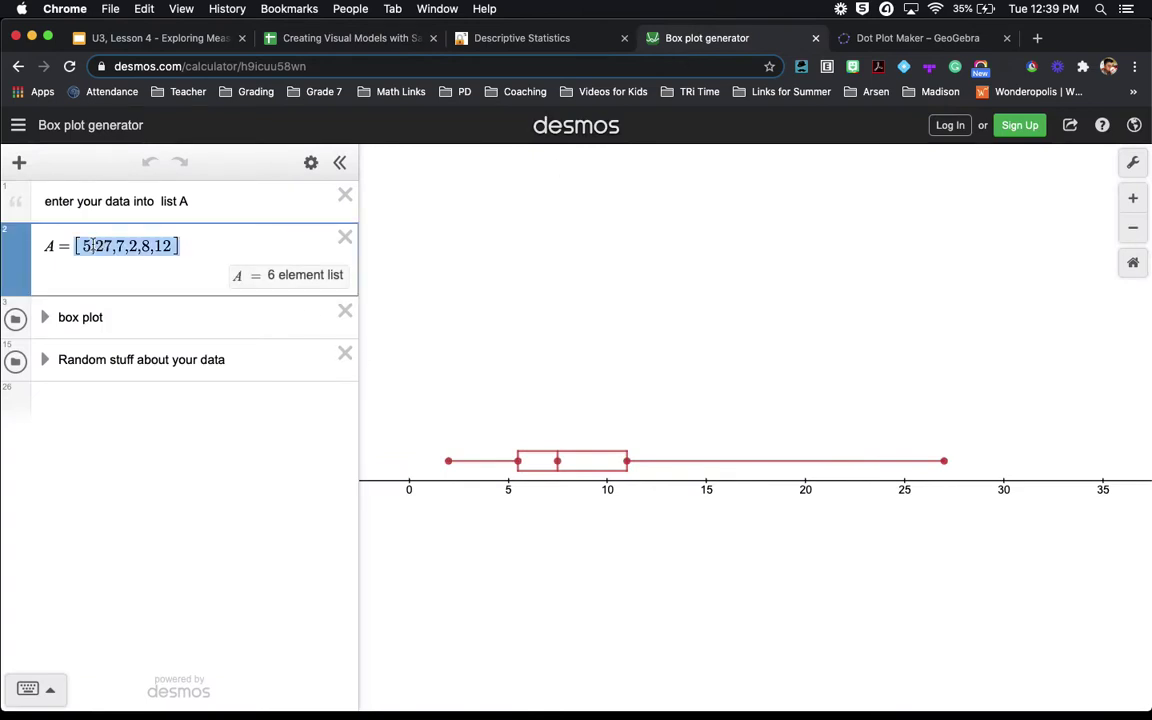
{"action": "key", "text": "BackSpace"}
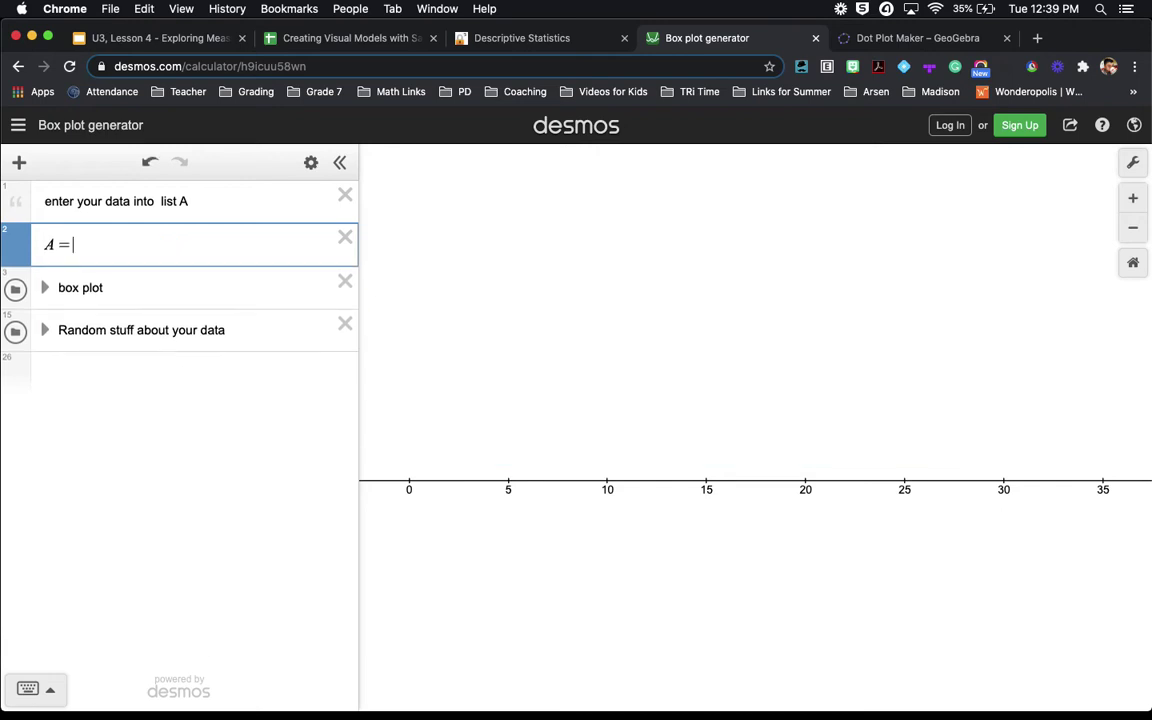
{"action": "key", "text": "super+v"}
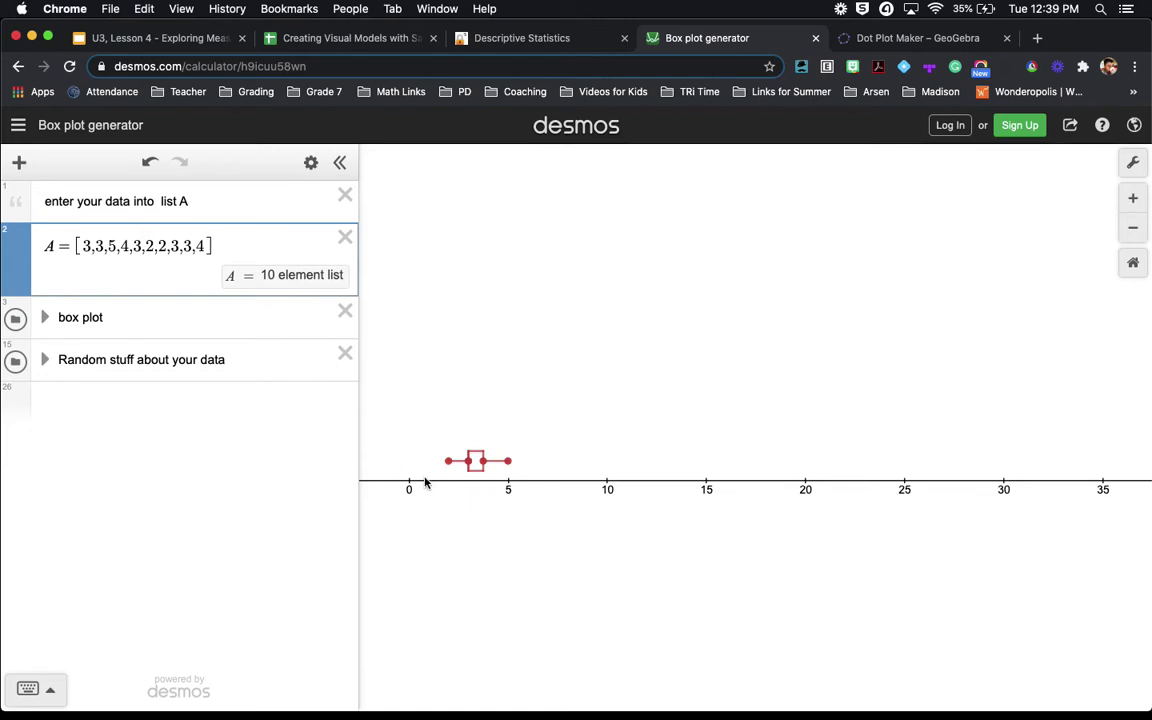
Enlarge and center the Desmos box plot with its number line and capture a screenshot of it
{"action": "left_click_drag", "start_coordinate": [669, 468], "coordinate": [866, 406]}
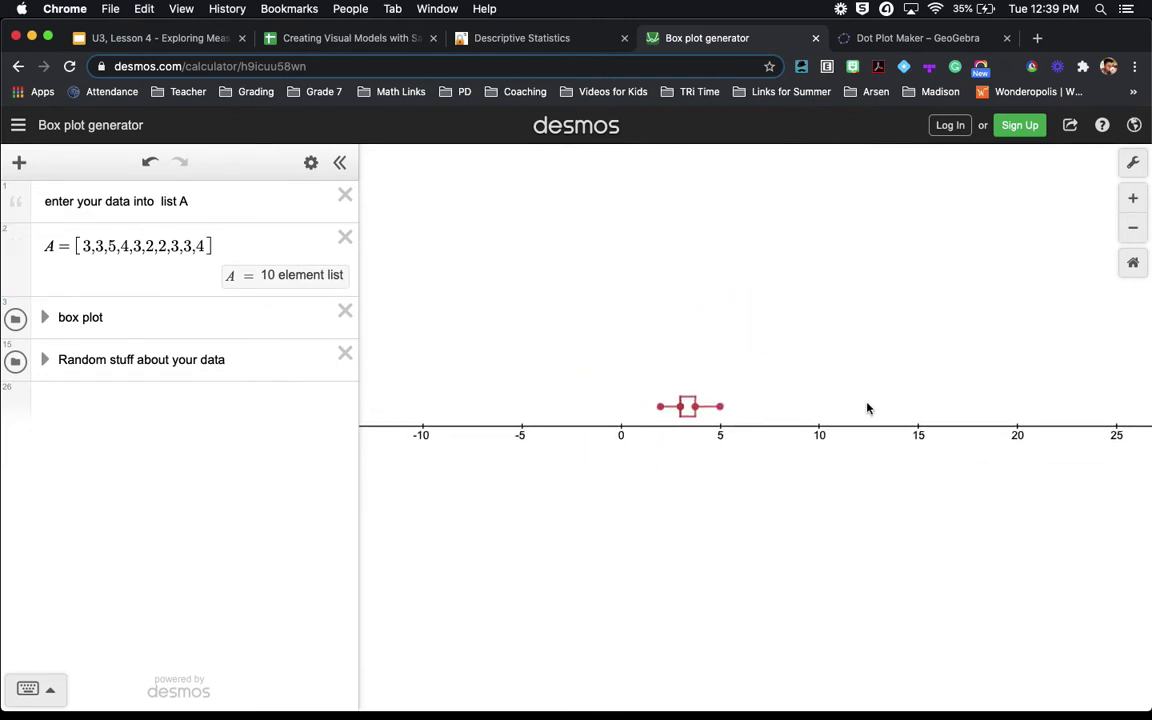
{"action": "scroll", "coordinate": [866, 406], "scroll_direction": "up", "scroll_amount": 5}
{"action": "left_click_drag", "start_coordinate": [733, 409], "coordinate": [967, 404]}
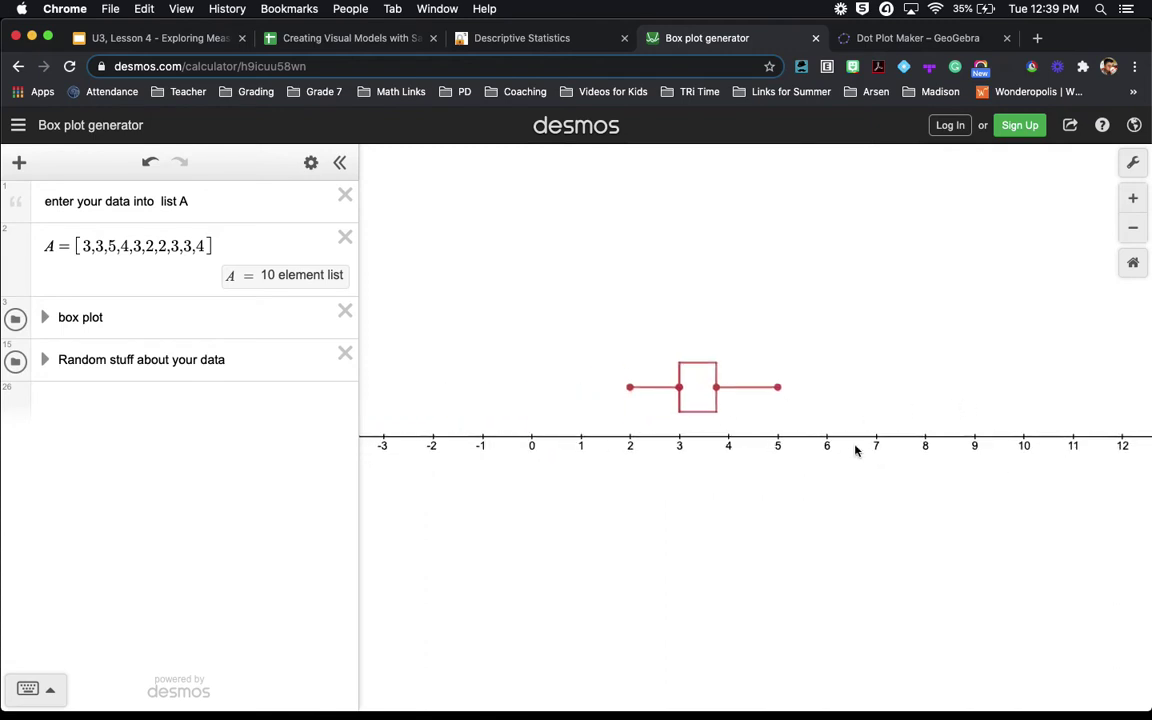
{"action": "scroll", "coordinate": [858, 450], "scroll_direction": "up", "scroll_amount": 5}
{"action": "scroll", "coordinate": [856, 450], "scroll_direction": "down", "scroll_amount": 1}
{"action": "left_click_drag", "start_coordinate": [784, 426], "coordinate": [930, 511]}
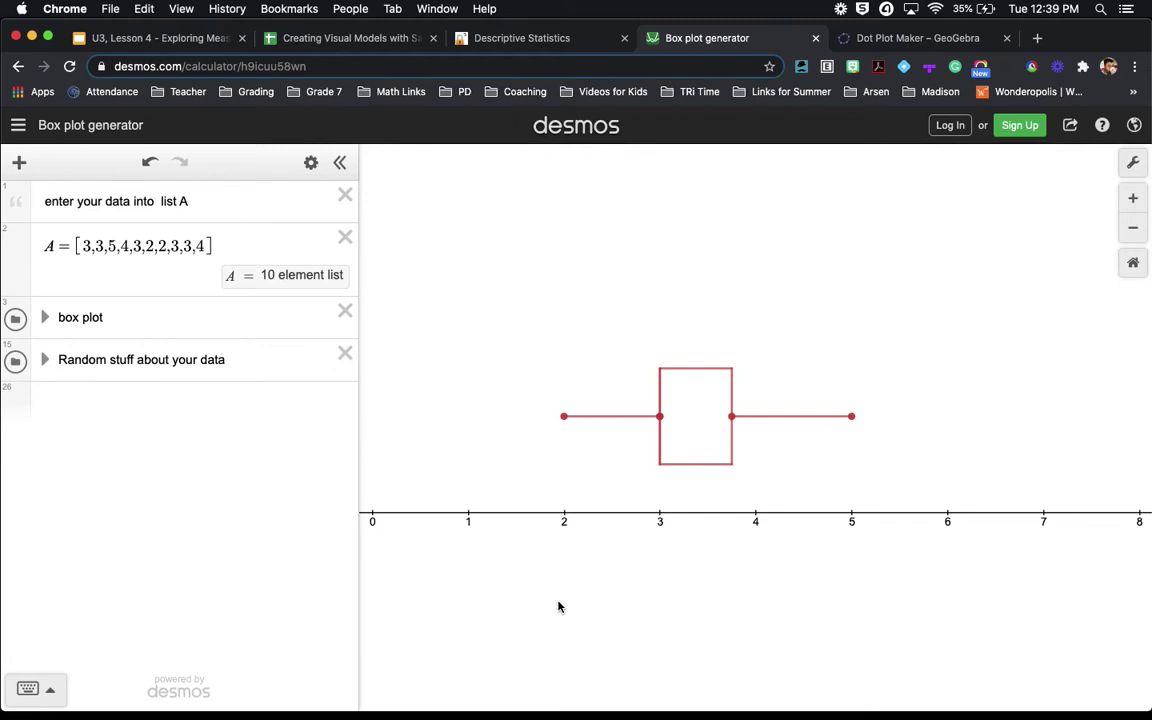
{"action": "key", "text": "super+shift+4"}
{"action": "left_click_drag", "start_coordinate": [877, 338], "coordinate": [446, 547]}
Expand the "Random stuff about your data" folder and examine the total, length, mean and median of list A
{"action": "left_click", "coordinate": [46, 361]}
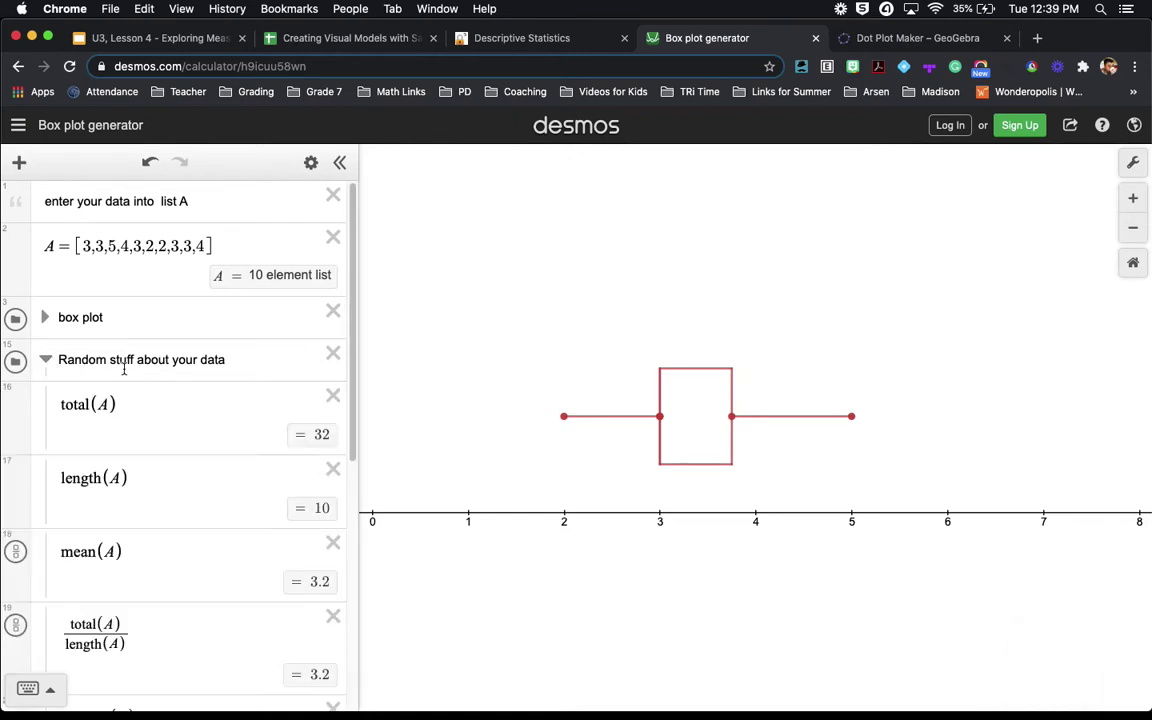
{"action": "scroll", "coordinate": [159, 455], "scroll_direction": "down", "scroll_amount": 2}
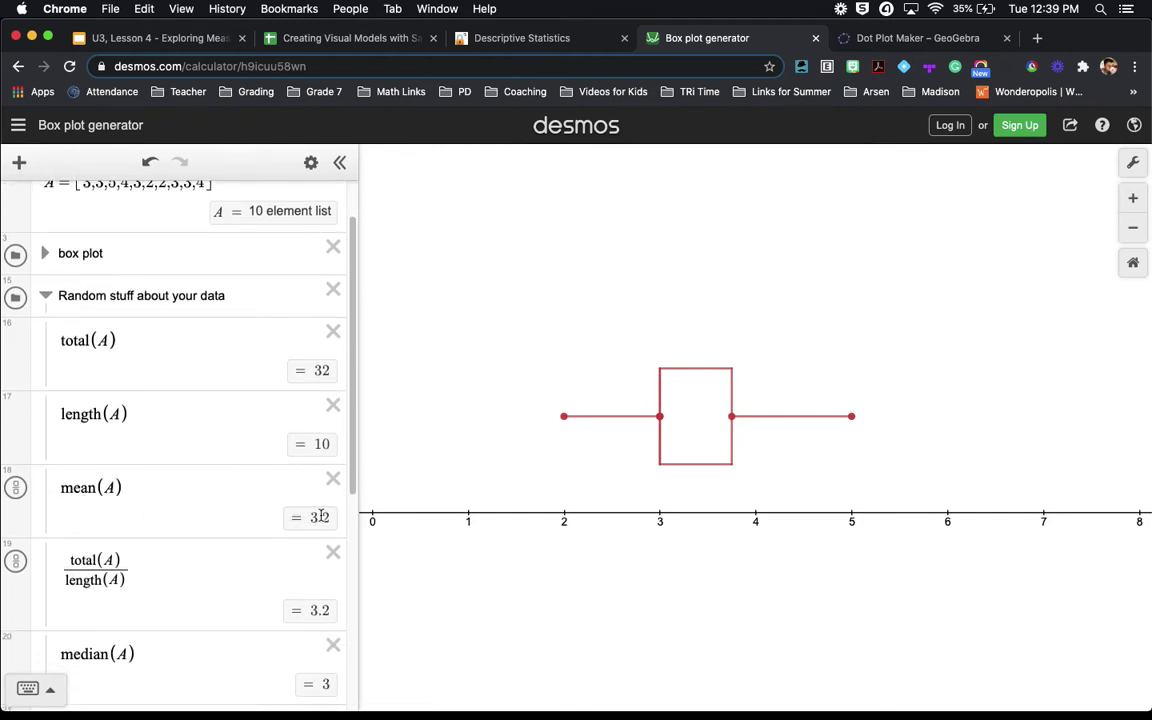
{"action": "scroll", "coordinate": [253, 586], "scroll_direction": "down", "scroll_amount": 1}
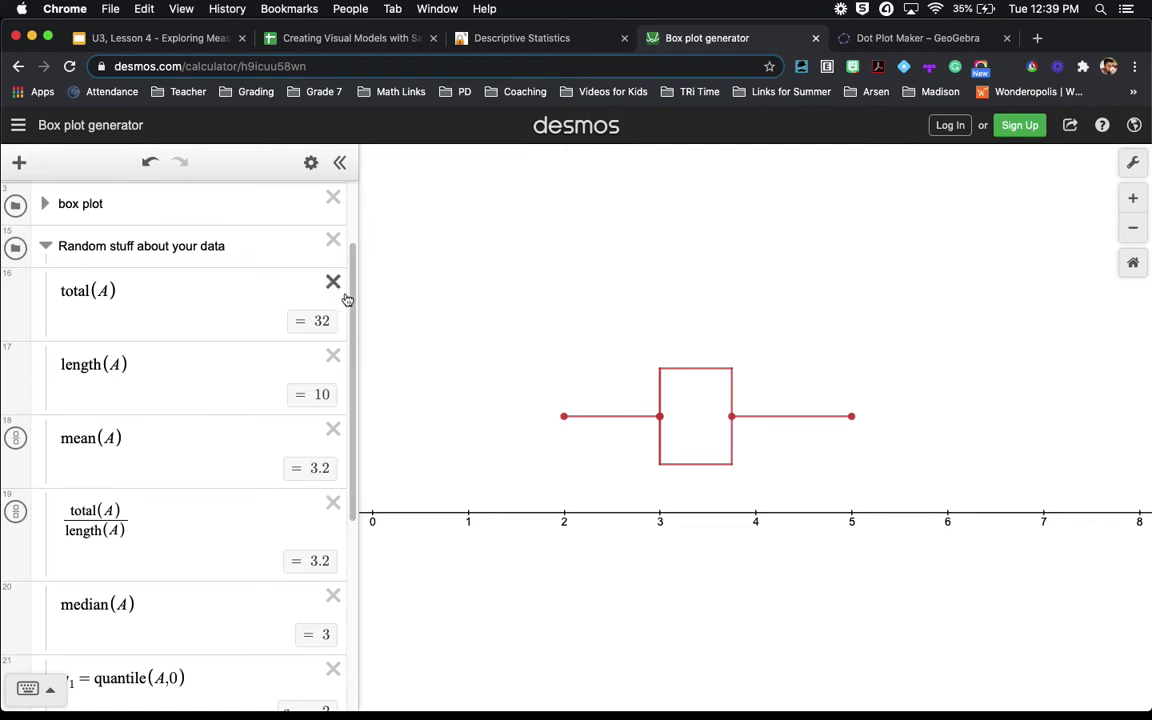
{"action": "scroll", "coordinate": [351, 269], "scroll_direction": "up", "scroll_amount": 1}
{"action": "scroll", "coordinate": [351, 259], "scroll_direction": "up", "scroll_amount": 1}
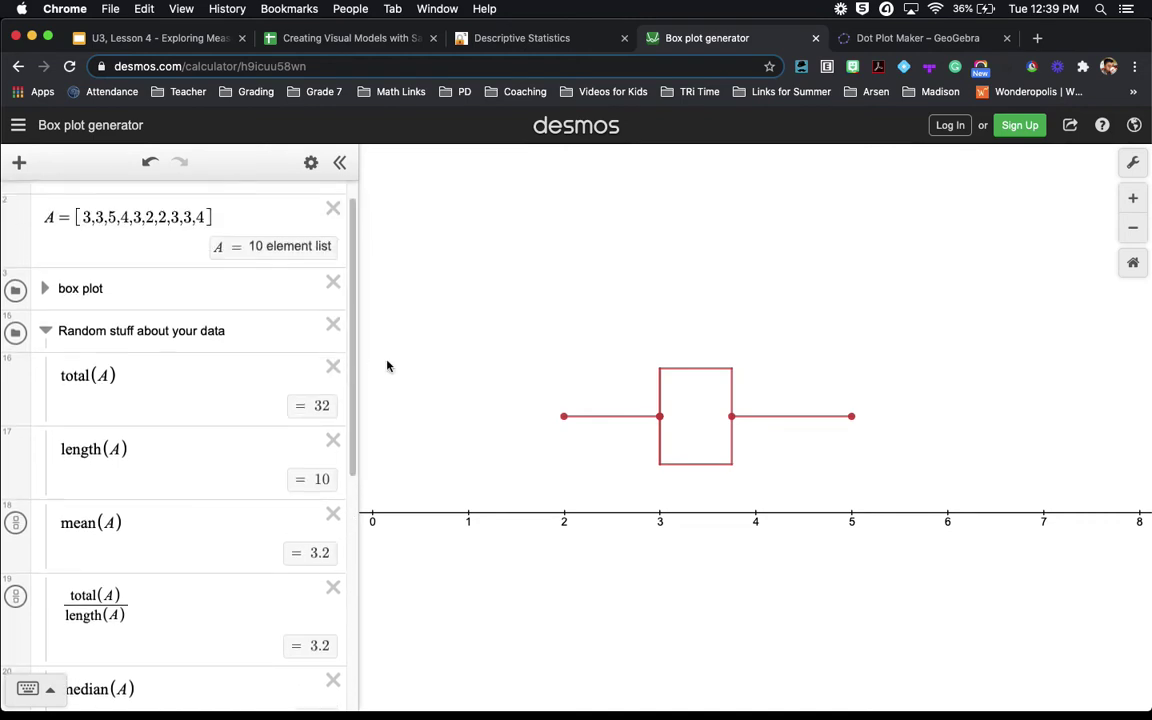
Switch to the Google Sheets spreadsheet and upload "Screenshot 2020-11-24 at 12.39.25 PM" into the cell beneath "SG 2 - Box Plot (Desmos)"
{"action": "left_click", "coordinate": [303, 38]}
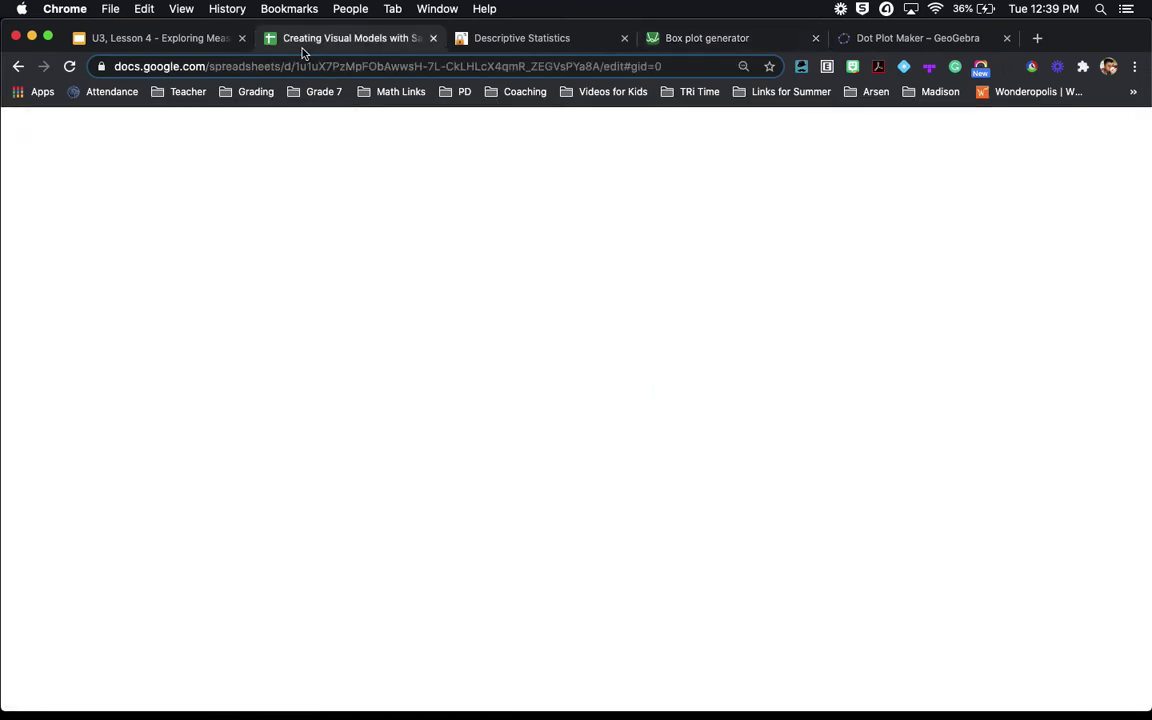
{"action": "right_click", "coordinate": [811, 348]}
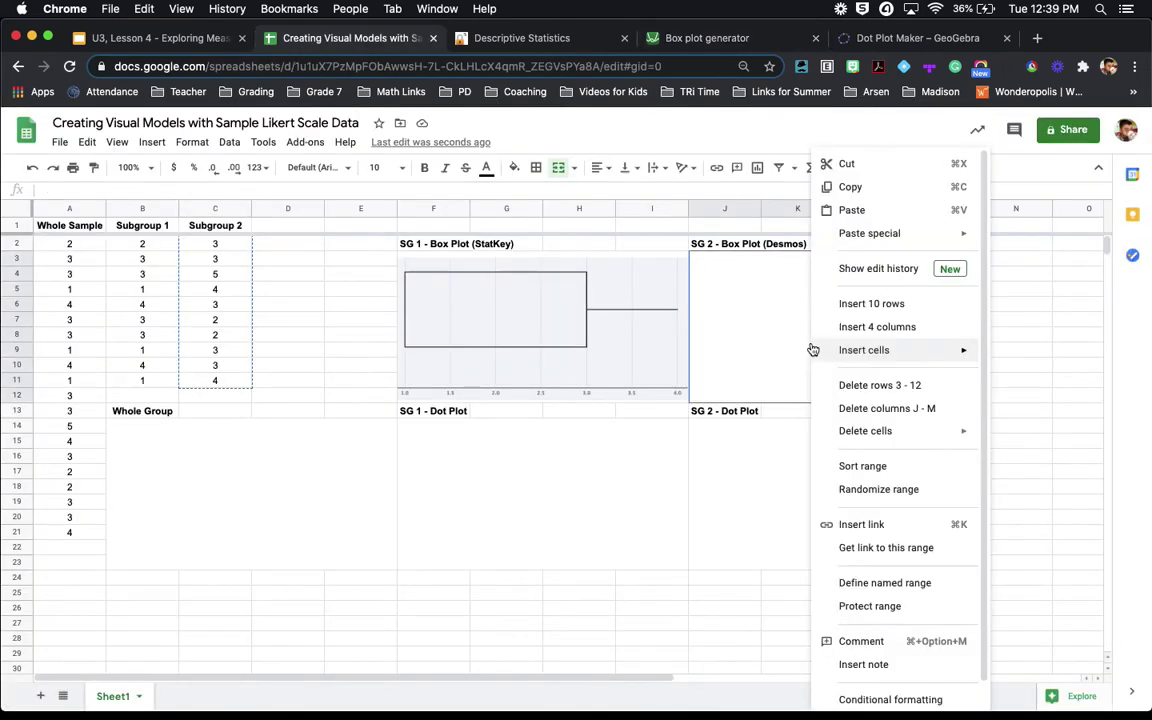
{"action": "key", "text": "Escape"}
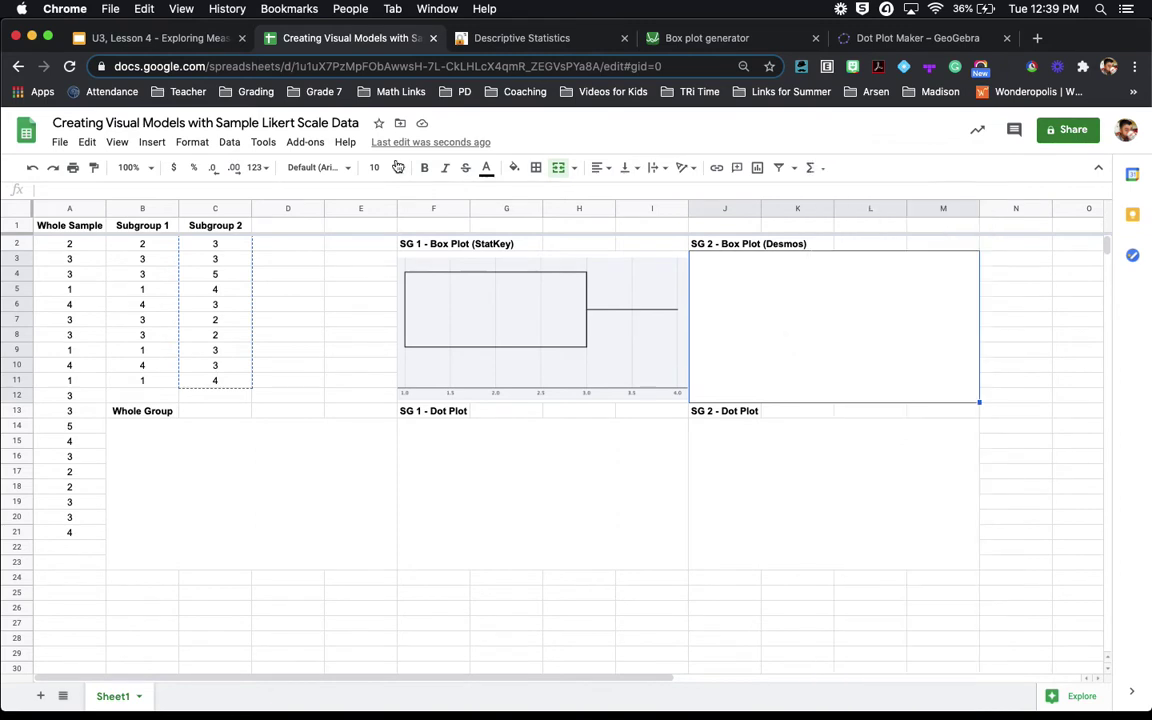
{"action": "left_click", "coordinate": [152, 142]}
{"action": "mouse_move", "coordinate": [203, 365]}
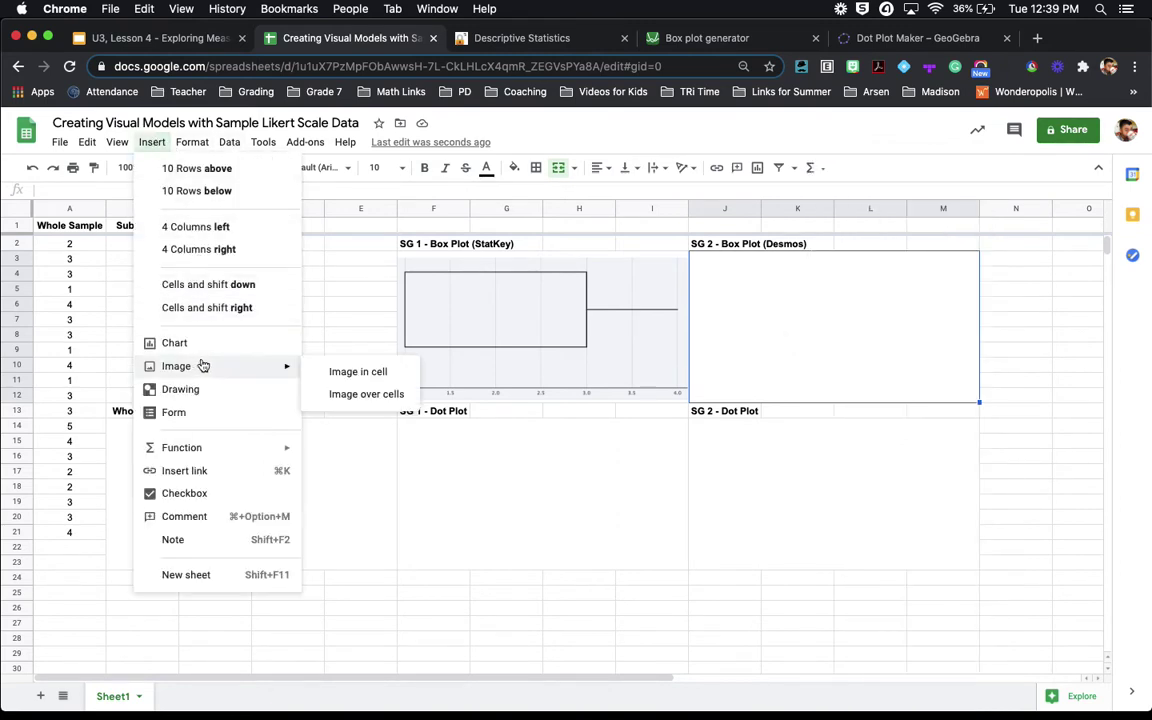
{"action": "left_click", "coordinate": [330, 371]}
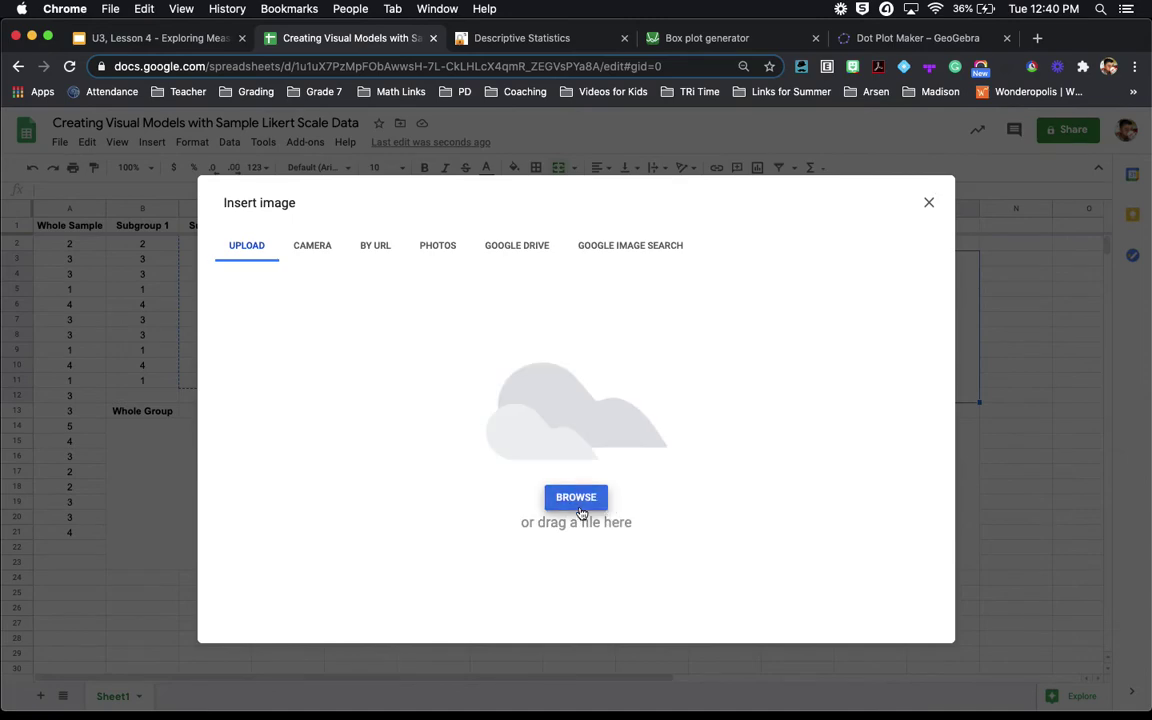
{"action": "left_click", "coordinate": [581, 512]}
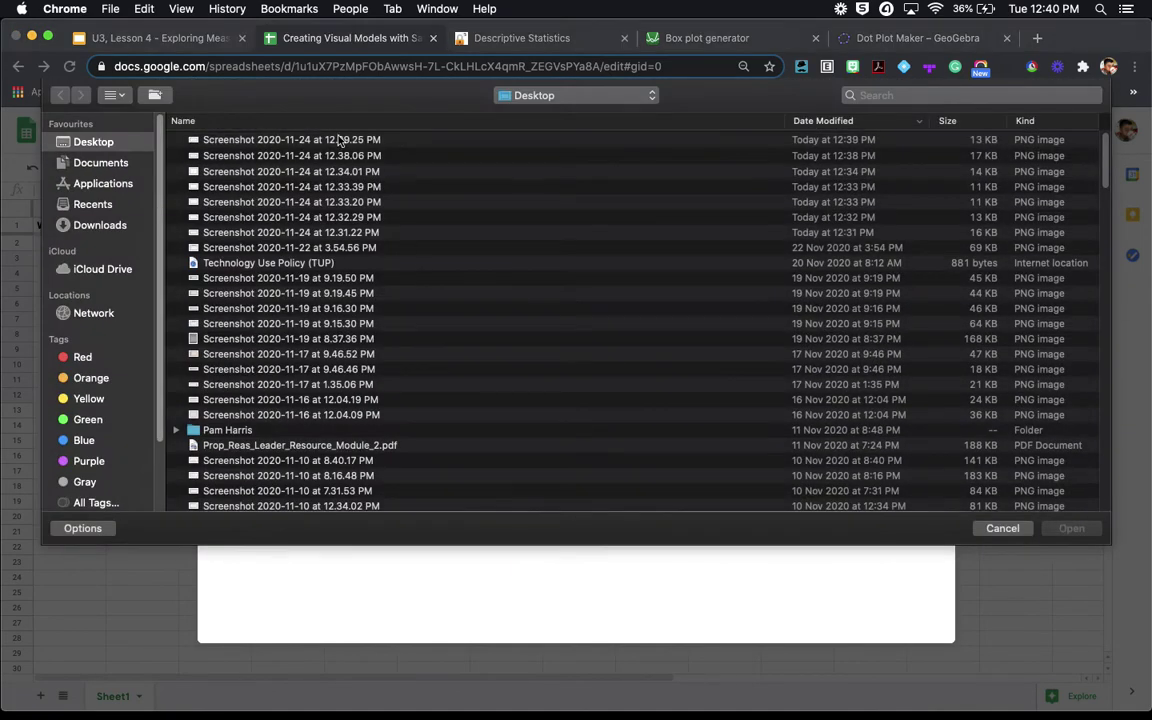
{"action": "left_click", "coordinate": [342, 140]}
{"action": "left_click", "coordinate": [1070, 529]}
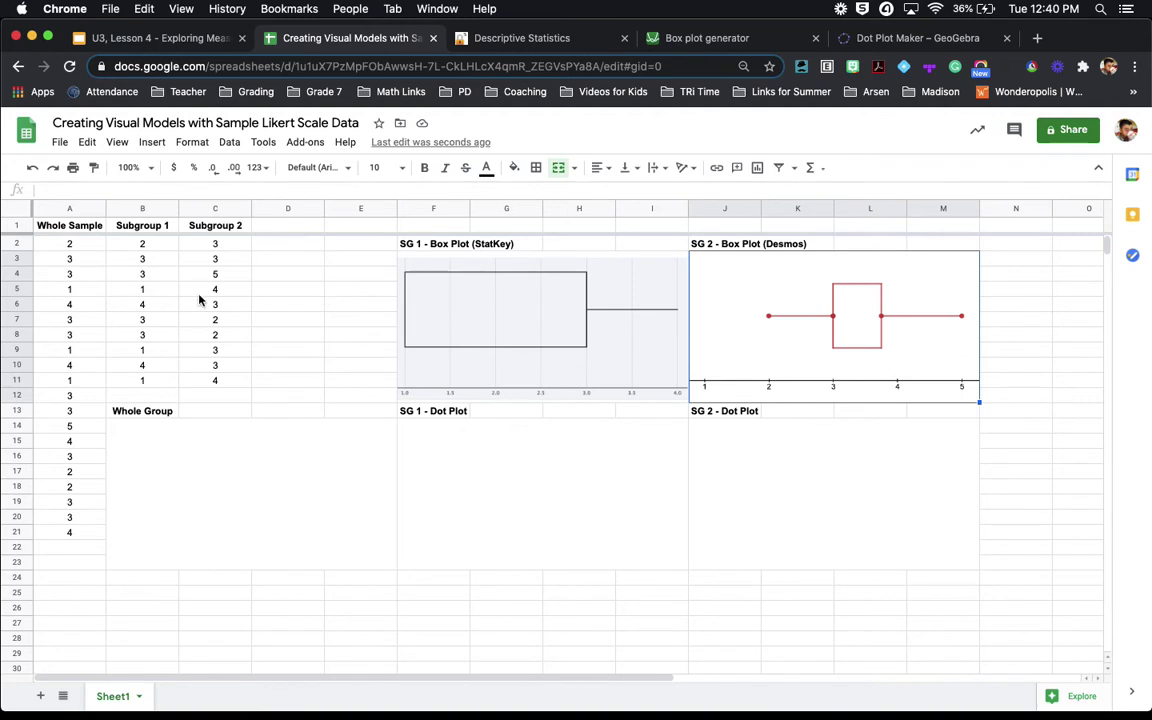
Copy the Subgroup 1 values and paste them into column A of the GeoGebra Dot Plot Maker, starting at cell A1
{"action": "left_click_drag", "start_coordinate": [146, 248], "coordinate": [155, 385]}
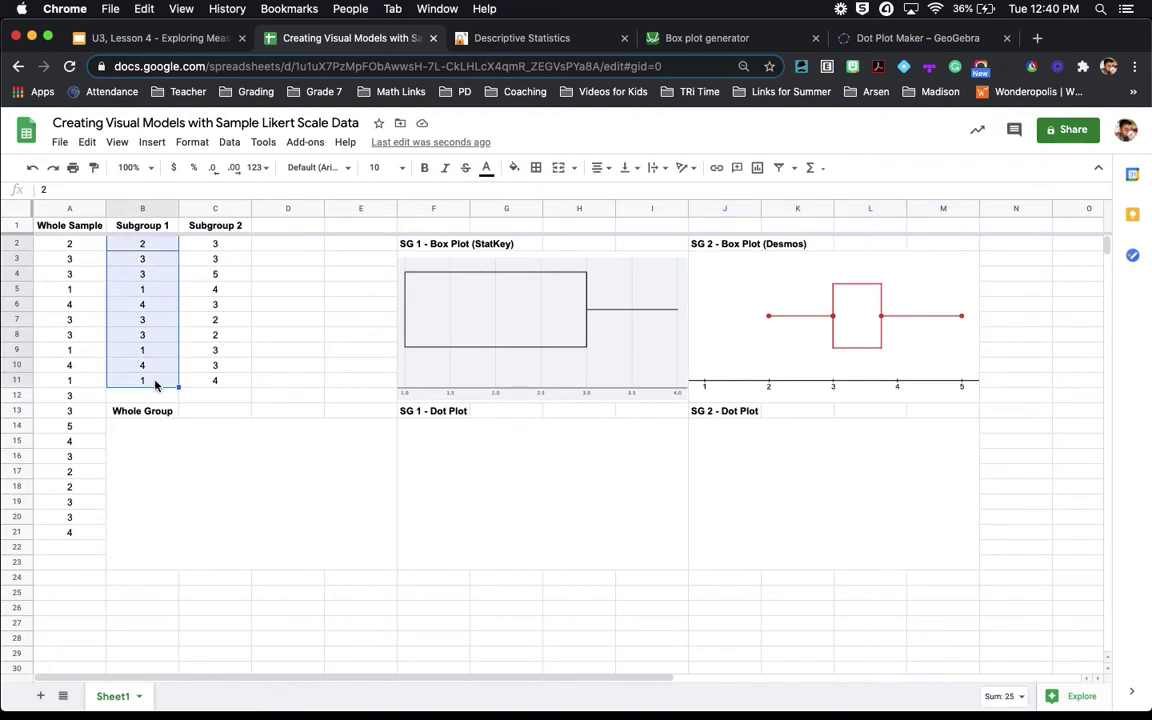
{"action": "key", "text": "super+c"}
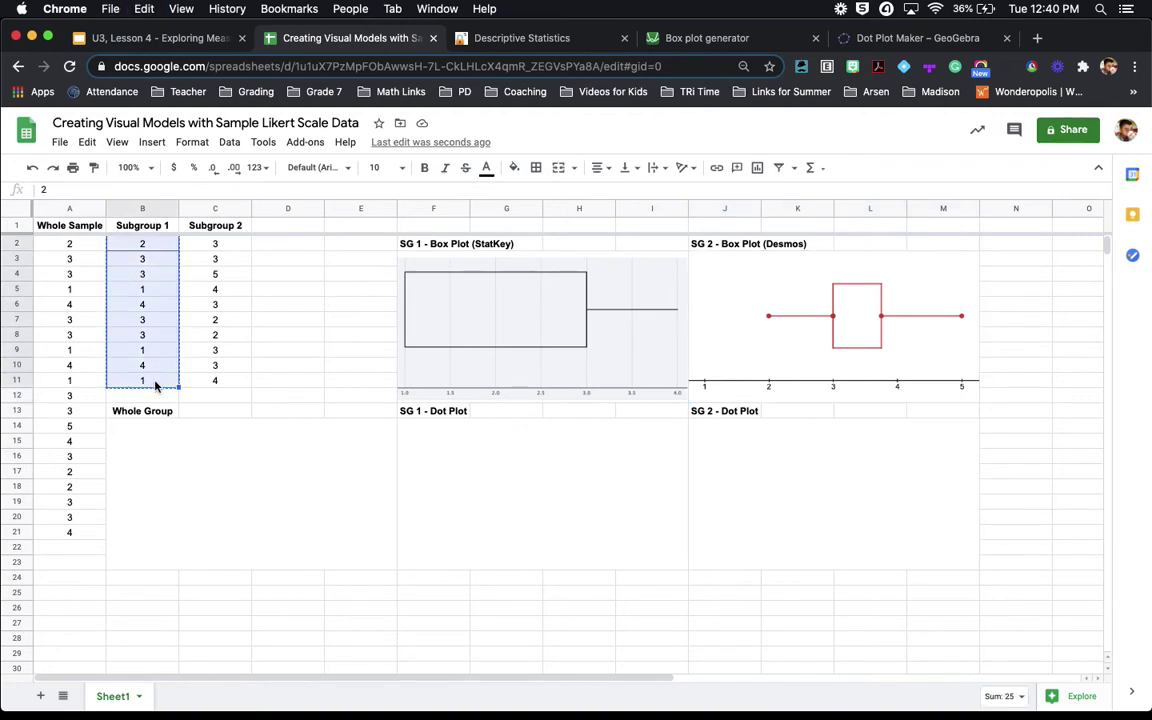
{"action": "left_click", "coordinate": [910, 40]}
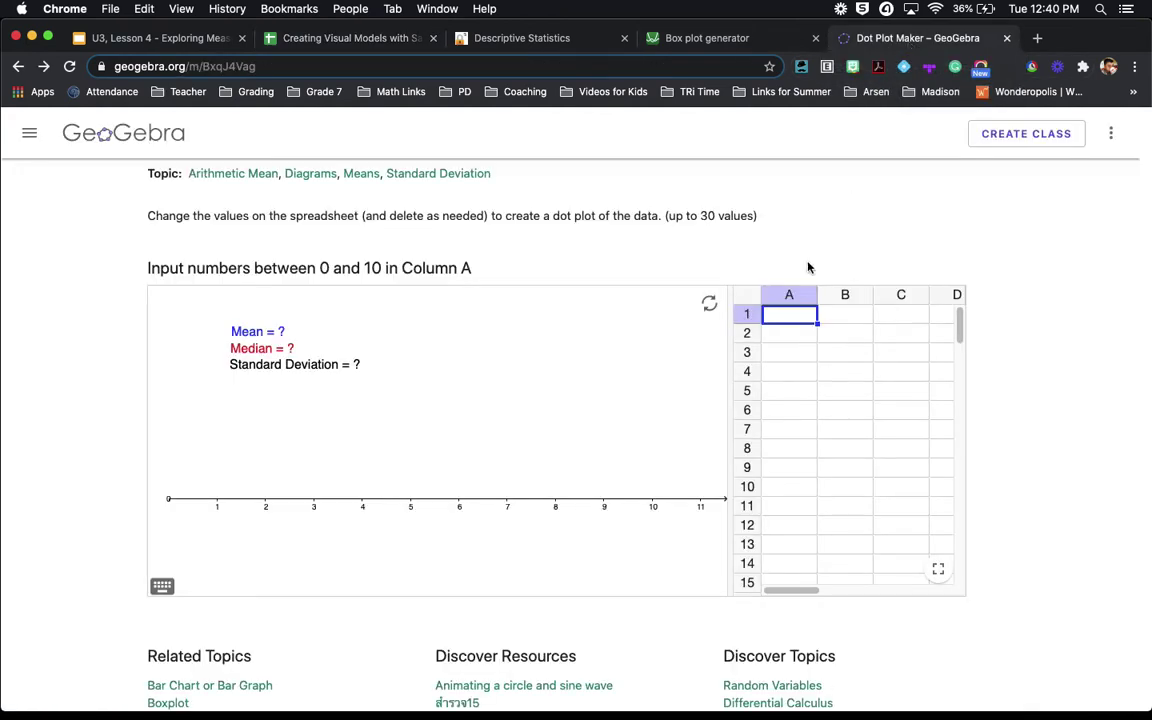
{"action": "left_click", "coordinate": [790, 323]}
{"action": "left_click", "coordinate": [831, 330]}
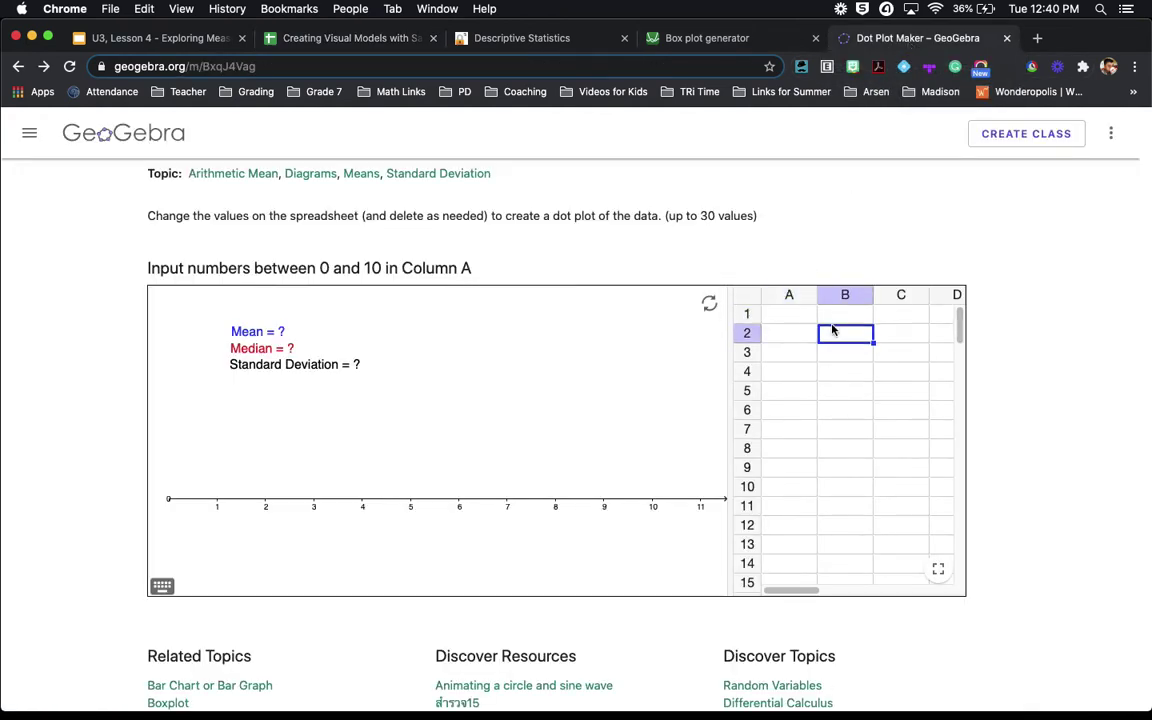
{"action": "left_click", "coordinate": [802, 321]}
{"action": "key", "text": "super+v"}
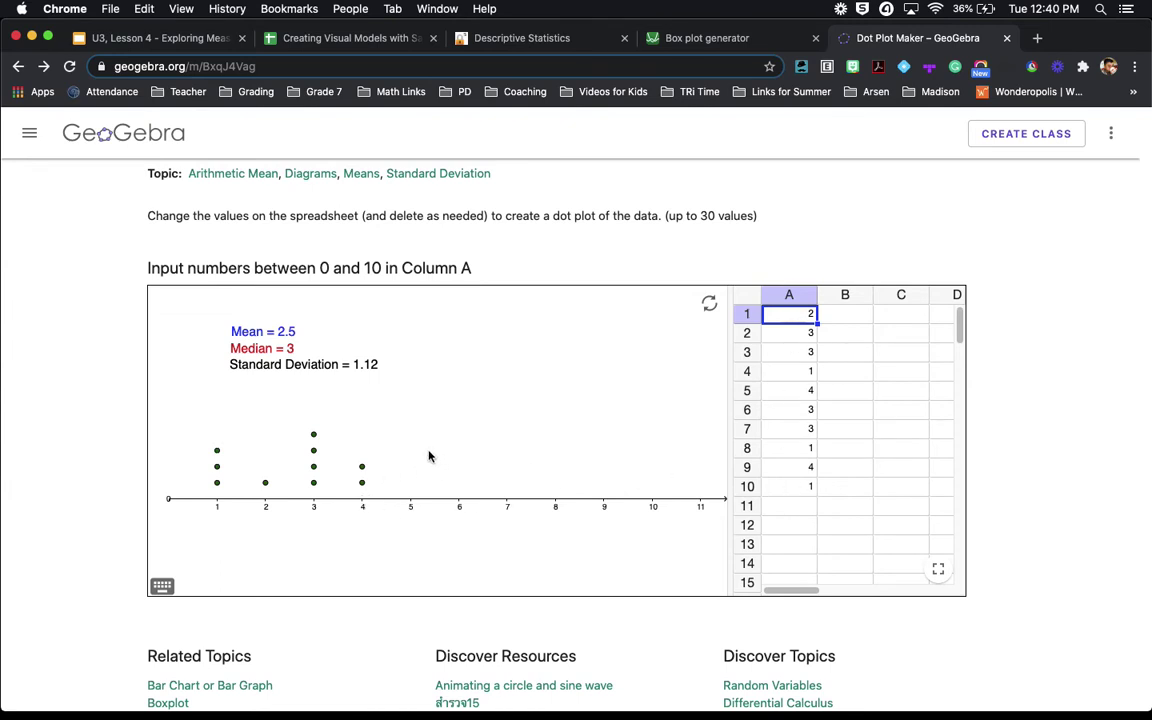
Enlarge and center the dot plot, and place the Mean and Median labels side by side above it
{"action": "left_click_drag", "start_coordinate": [434, 462], "coordinate": [607, 437]}
{"action": "scroll", "coordinate": [474, 460], "scroll_direction": "up", "scroll_amount": 2}
{"action": "scroll", "coordinate": [595, 442], "scroll_direction": "up", "scroll_amount": 3}
{"action": "scroll", "coordinate": [558, 437], "scroll_direction": "down", "scroll_amount": 1}
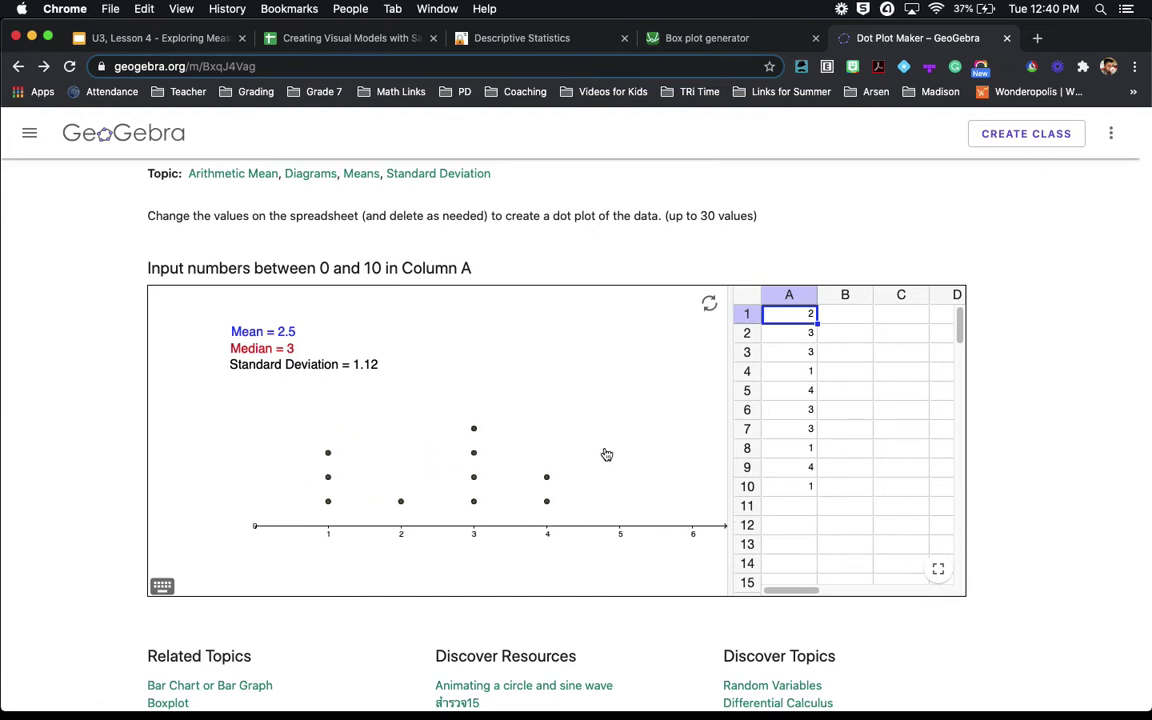
{"action": "left_click_drag", "start_coordinate": [244, 333], "coordinate": [348, 310]}
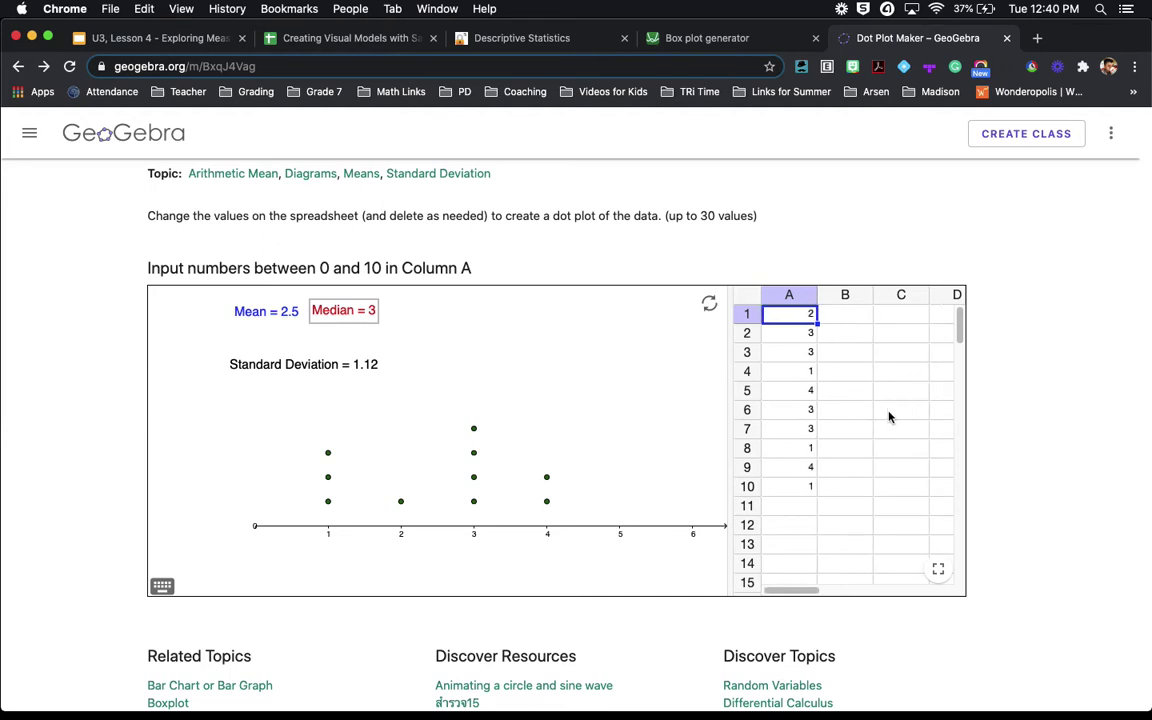
Delete the "St. Dev:" label and its value from cells E3 and F3, and shift the Median label slightly away from the Mean
{"action": "left_click_drag", "start_coordinate": [805, 589], "coordinate": [828, 589]}
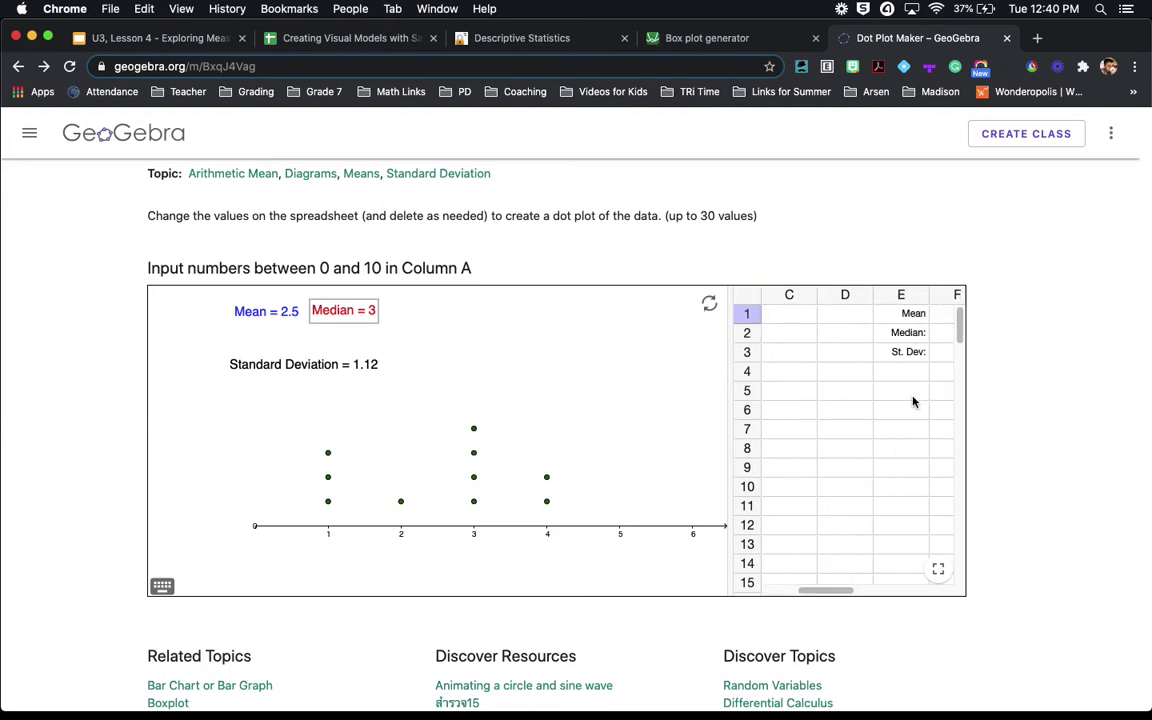
{"action": "left_click", "coordinate": [912, 354]}
{"action": "key", "text": "Delete"}
{"action": "key", "text": "Right"}
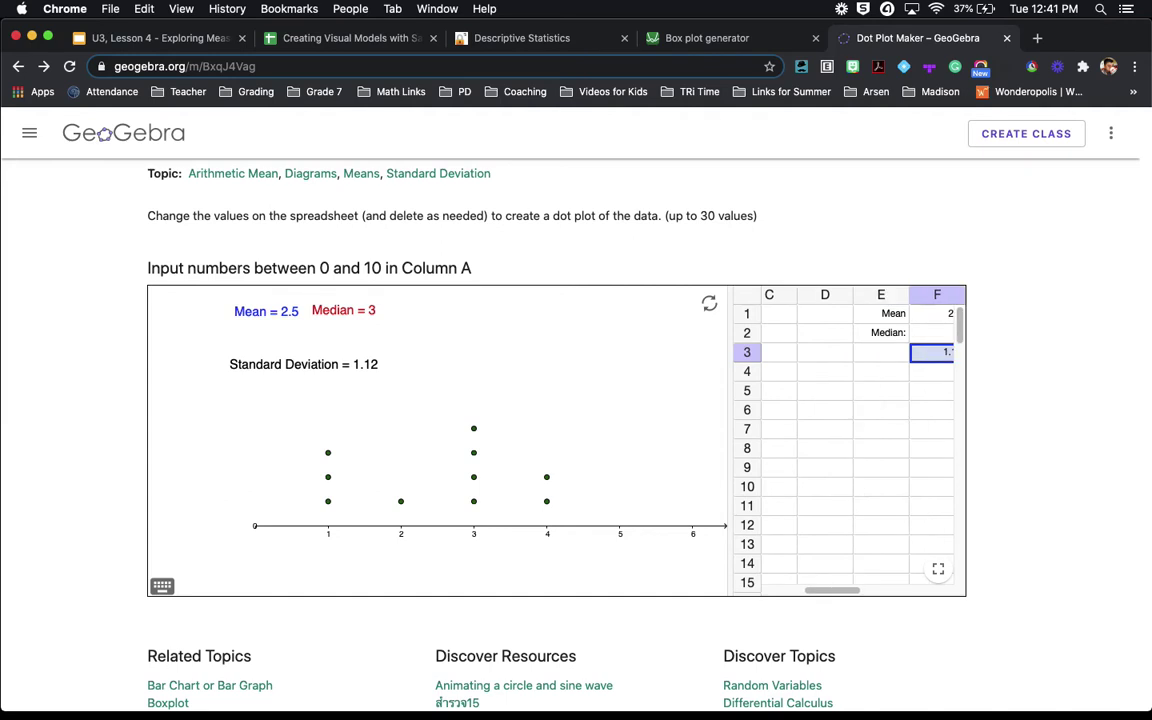
{"action": "left_click_drag", "start_coordinate": [354, 318], "coordinate": [363, 320]}
{"action": "left_click_drag", "start_coordinate": [817, 591], "coordinate": [720, 583]}
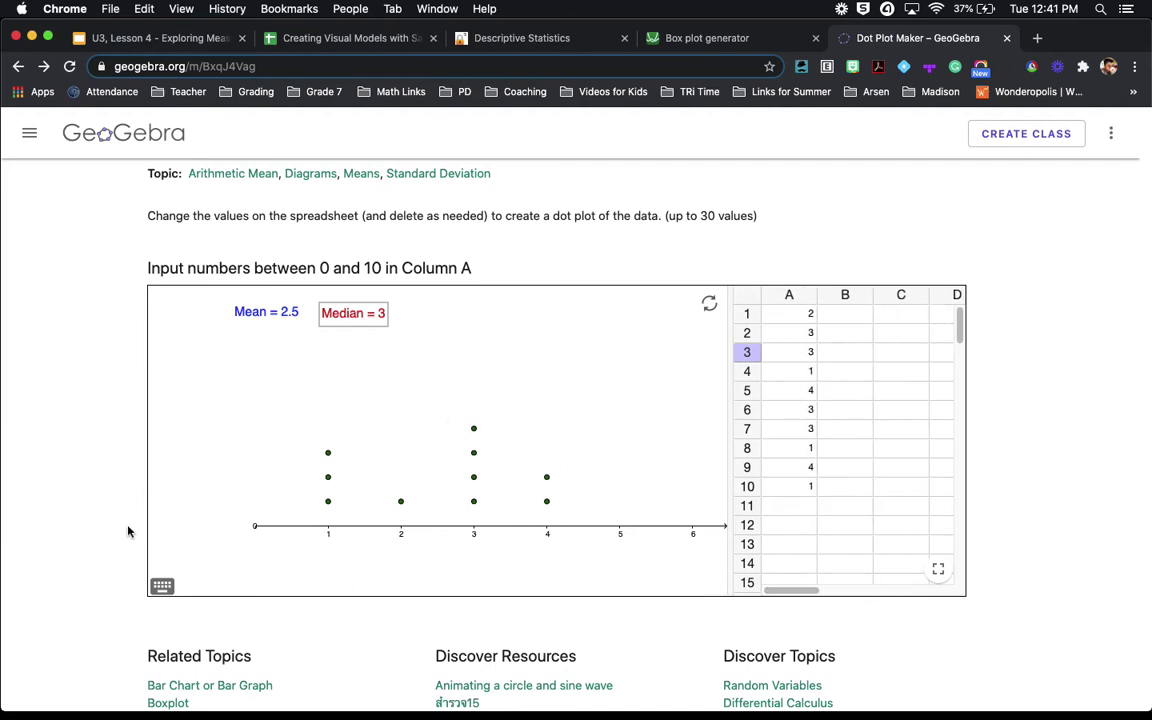
Capture a screenshot of the Subgroup 1 dot plot with its number line from 1 to 5
{"action": "key", "text": "super+shift+4"}
{"action": "left_click_drag", "start_coordinate": [305, 387], "coordinate": [647, 561]}
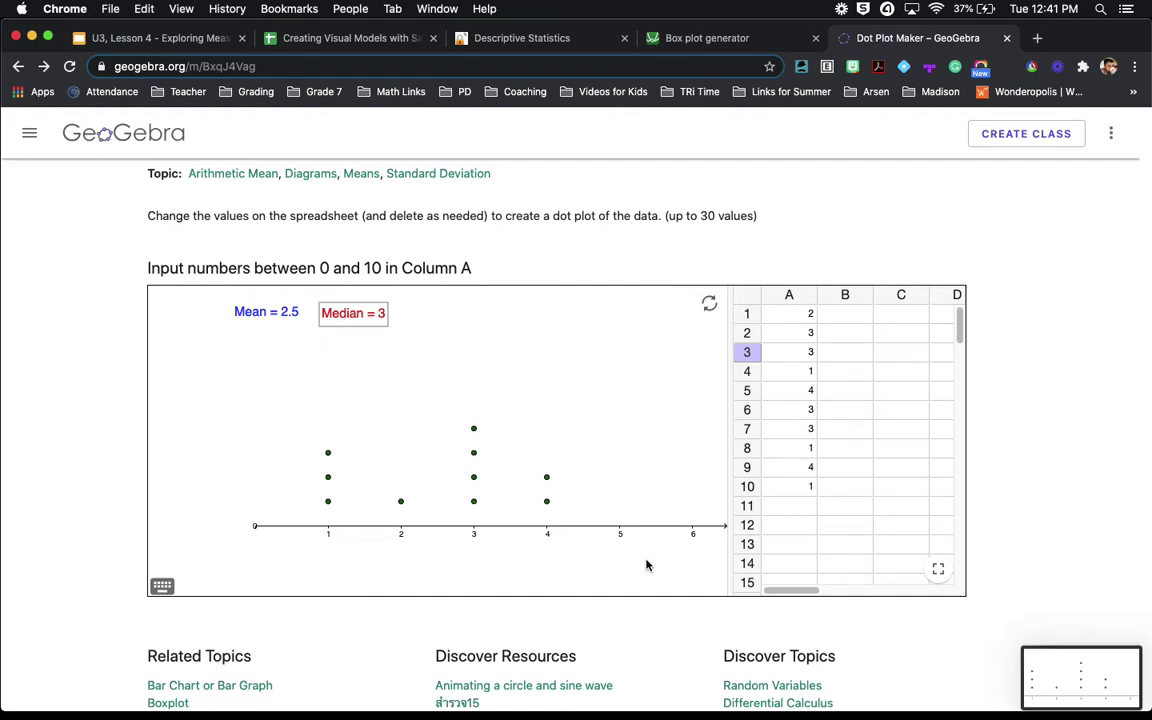
{"action": "right_click", "coordinate": [1033, 674]}
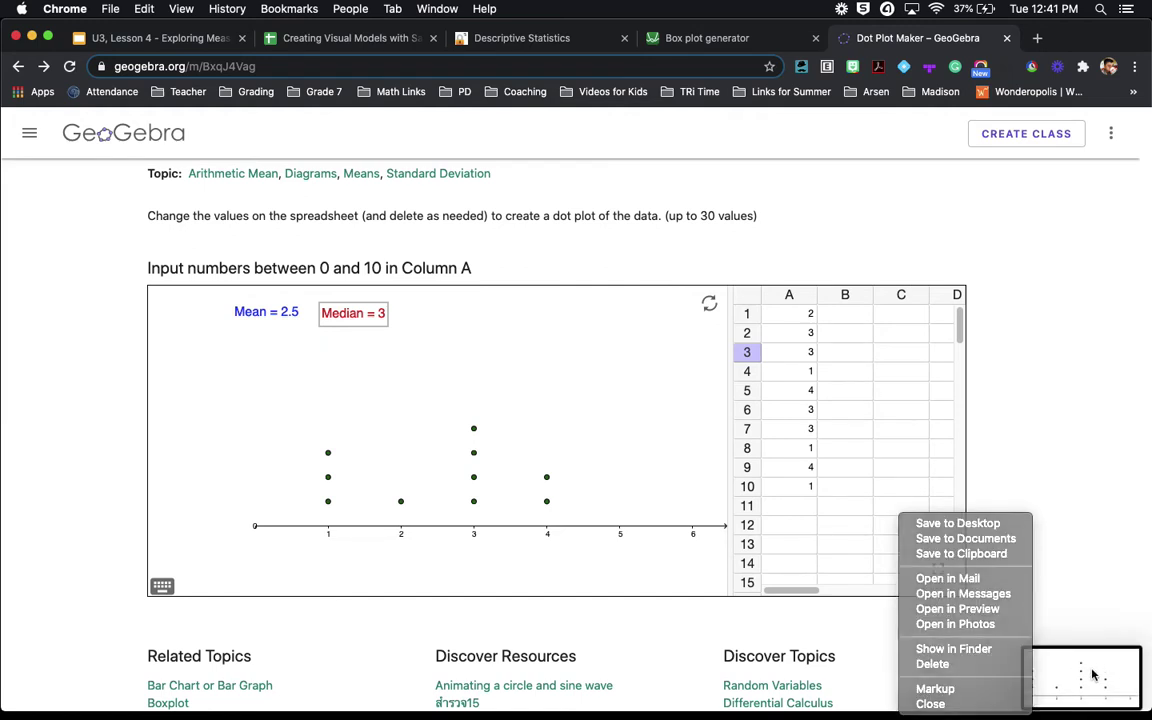
{"action": "left_click", "coordinate": [448, 440]}
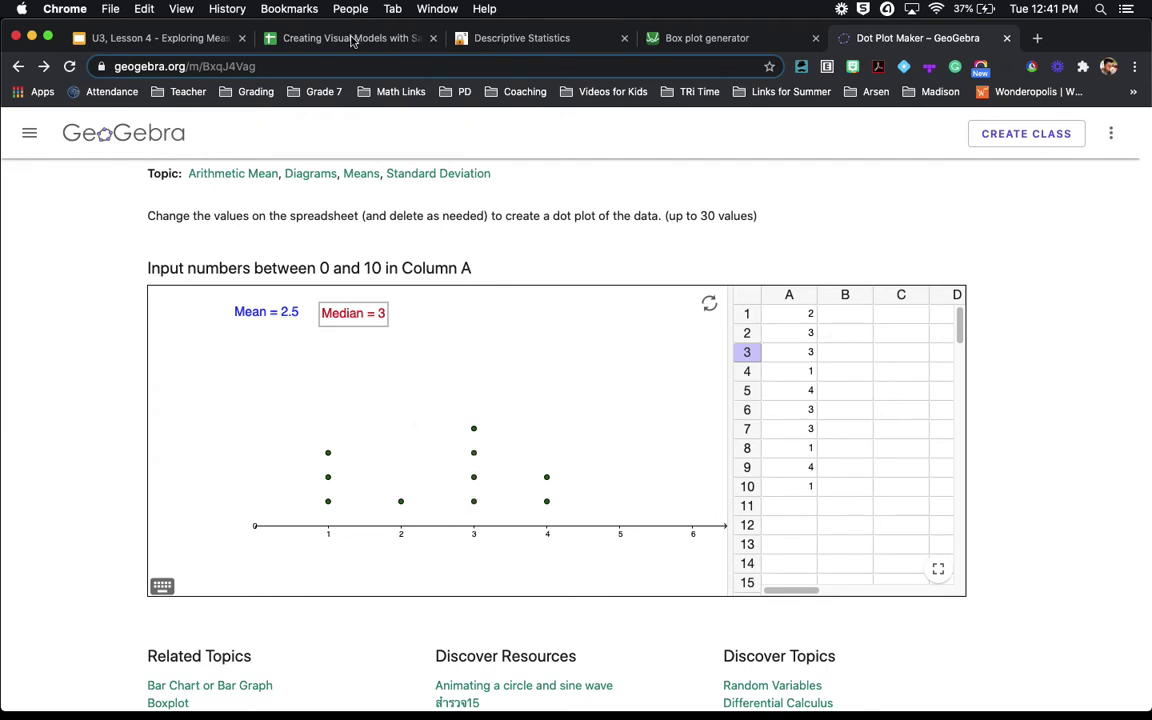
Switch to the Google Sheets spreadsheet and upload "Screenshot 2020-11-24 at 12.41.22 PM" into the cell beneath "SG 1 - Dot Plot"
{"action": "left_click", "coordinate": [318, 38]}
{"action": "left_click", "coordinate": [540, 473]}
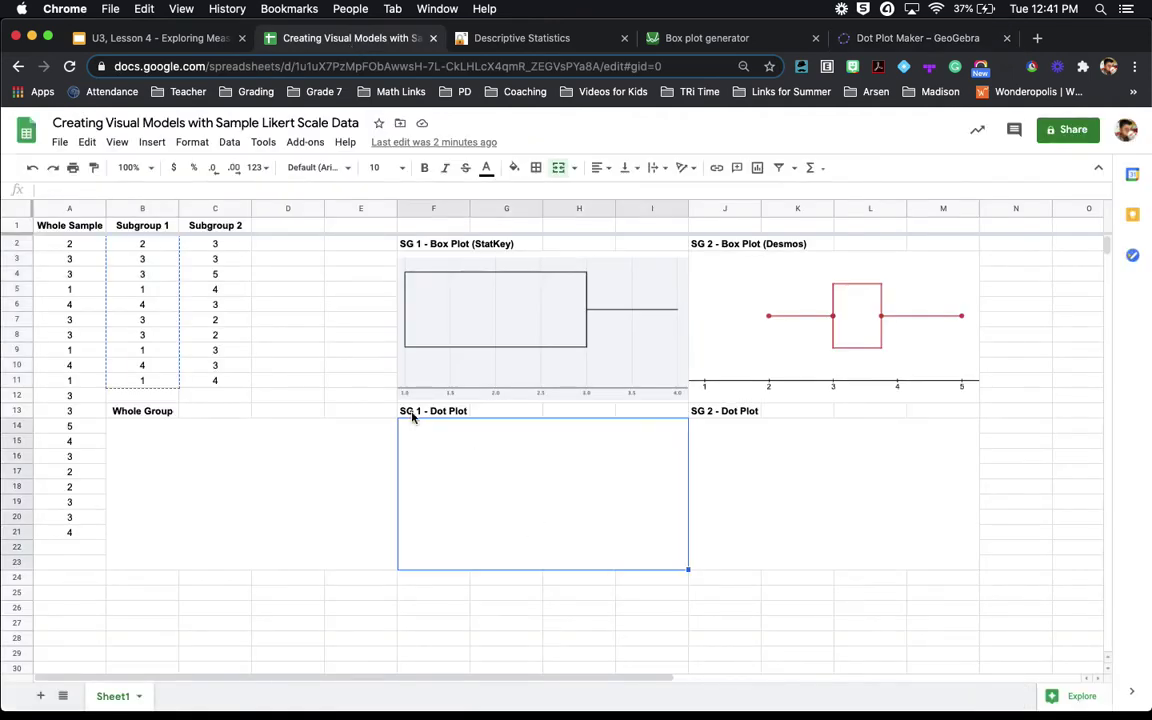
{"action": "left_click", "coordinate": [152, 142]}
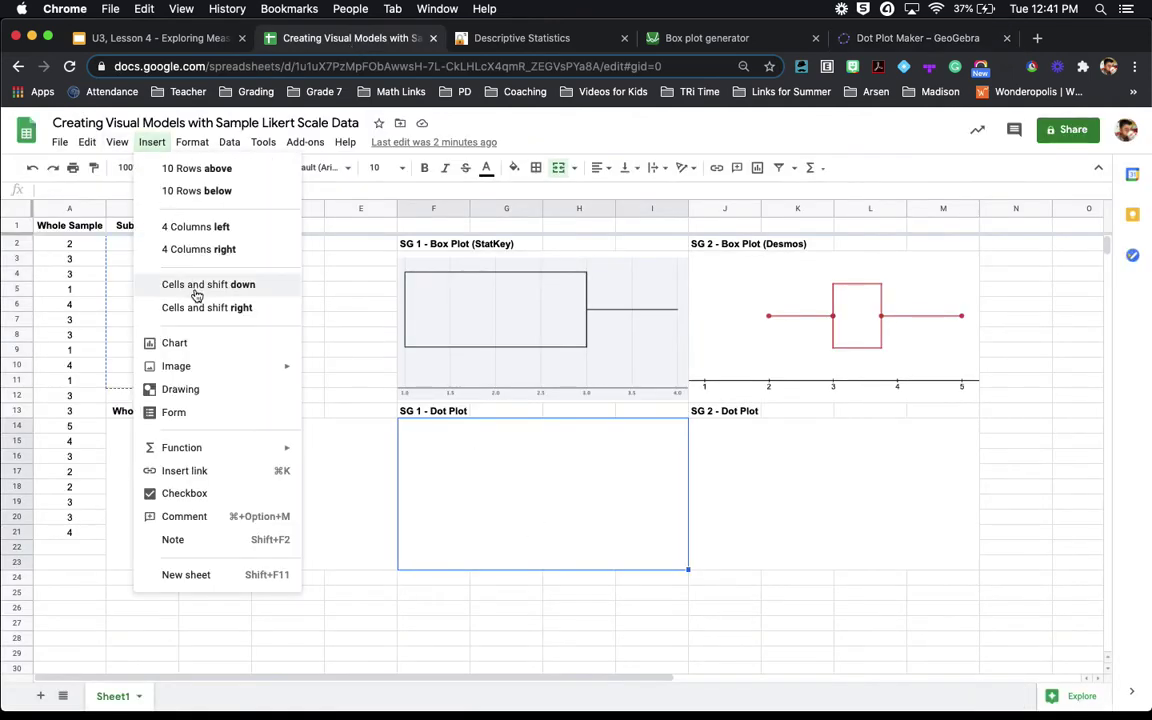
{"action": "mouse_move", "coordinate": [290, 368]}
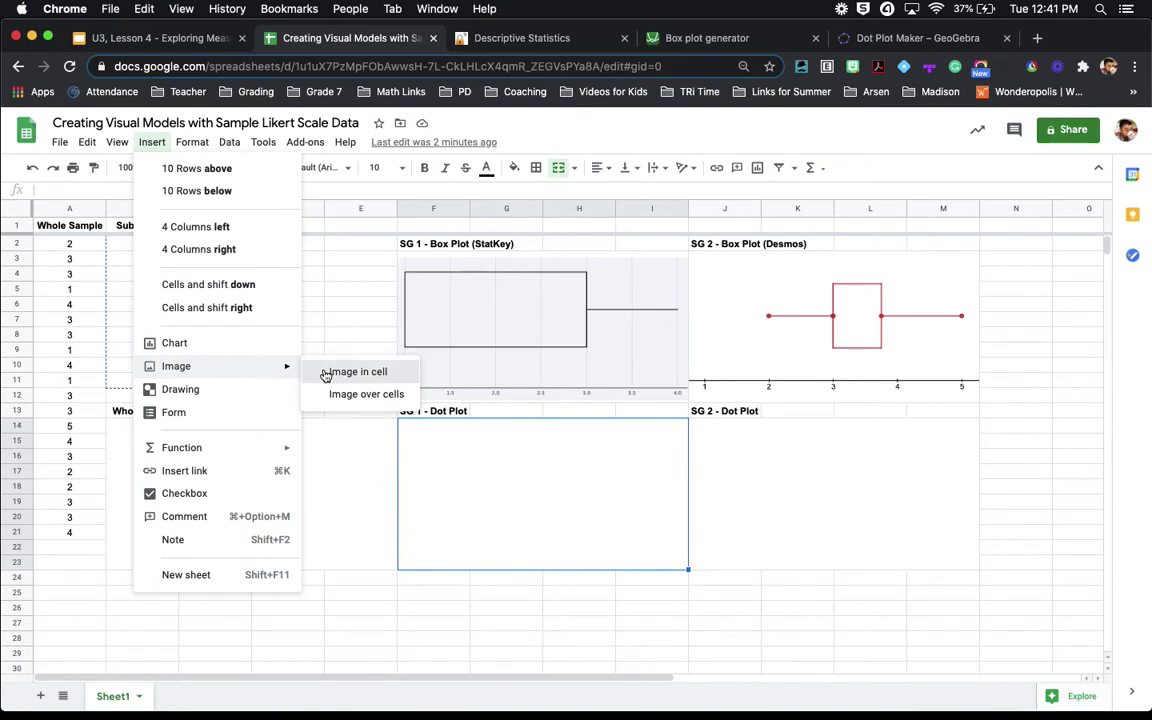
{"action": "left_click", "coordinate": [324, 372]}
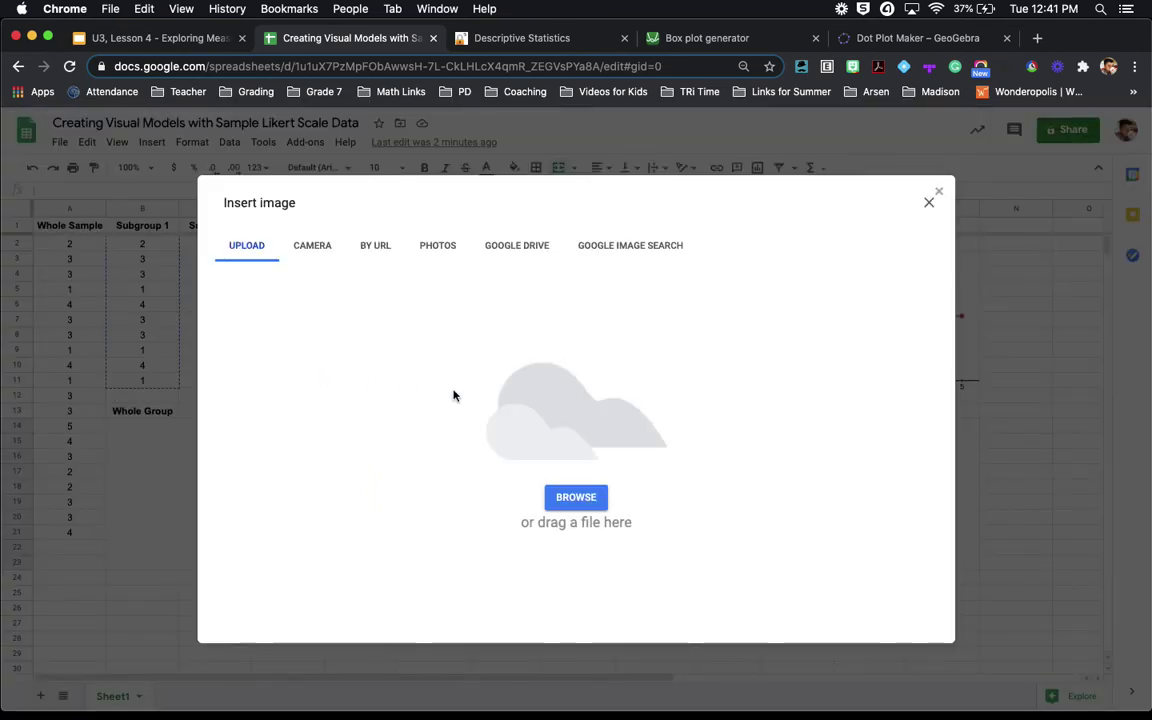
{"action": "left_click", "coordinate": [598, 510]}
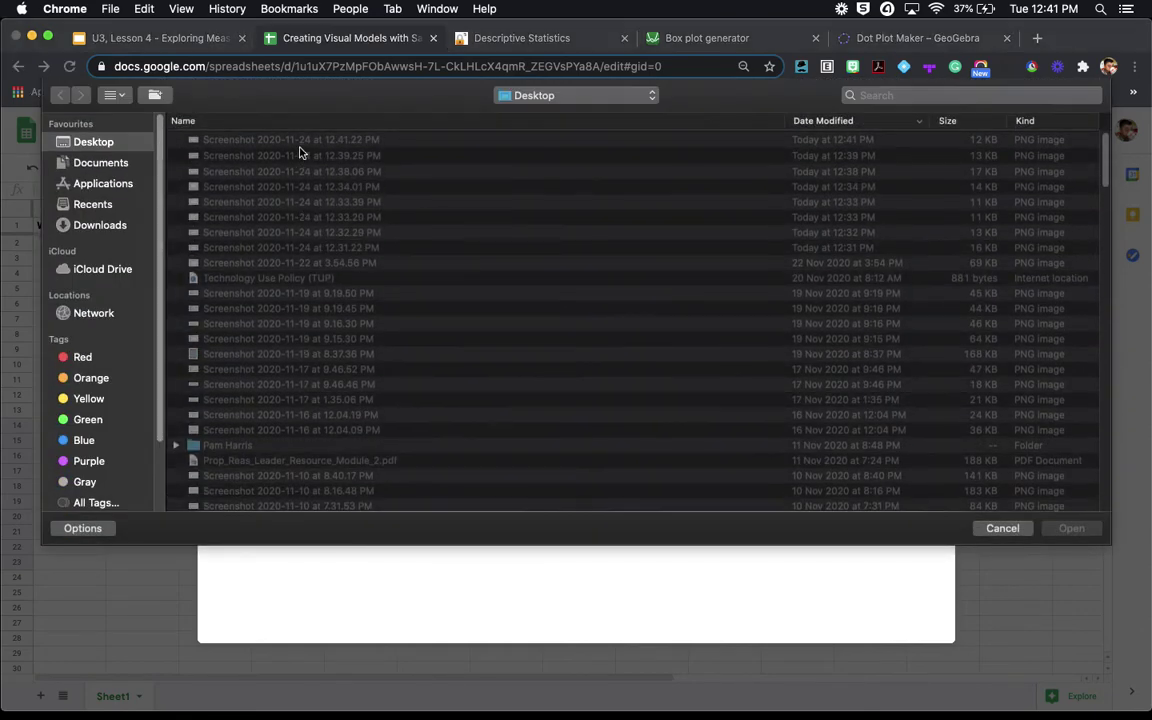
{"action": "left_click", "coordinate": [272, 140]}
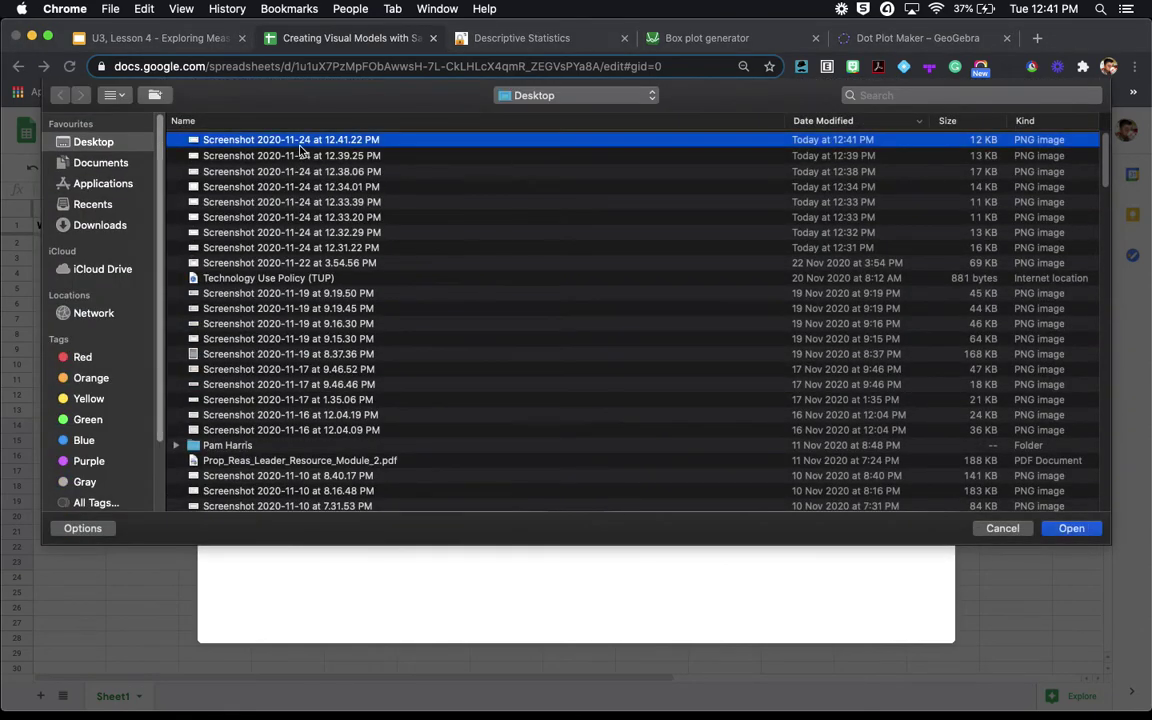
{"action": "left_click", "coordinate": [1068, 530]}
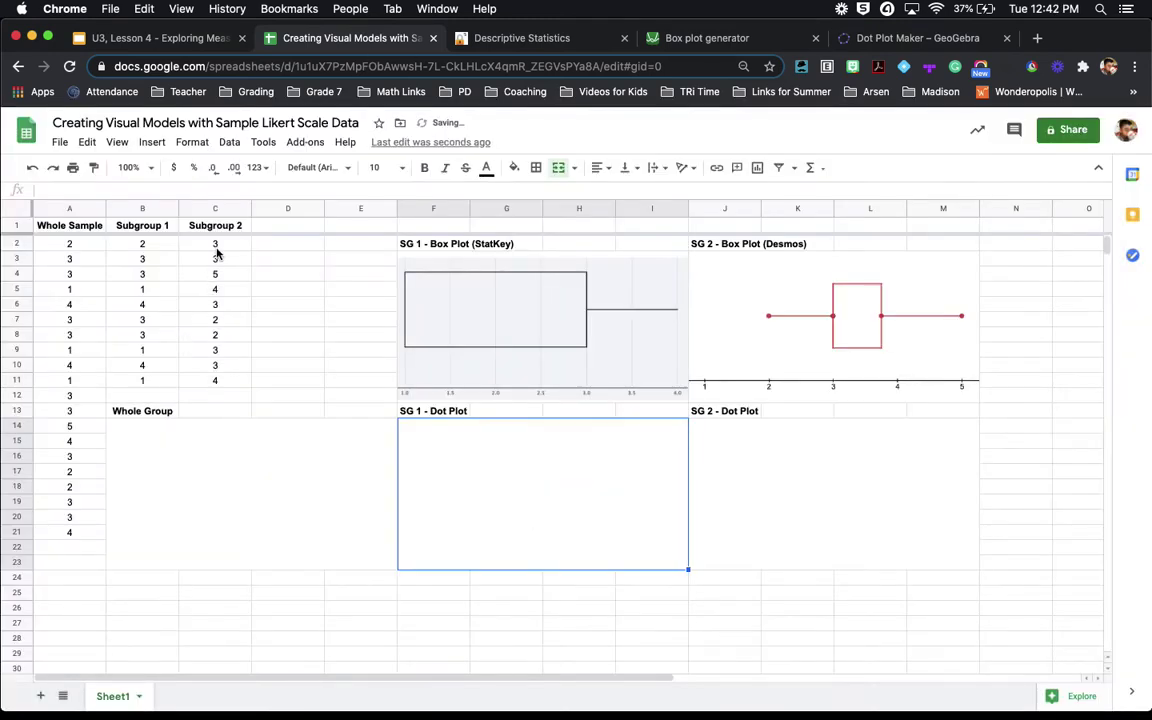
Copy the Subgroup 2 values, reset the GeoGebra Dot Plot Maker and paste them into its column A
{"action": "left_click", "coordinate": [222, 341]}
{"action": "left_click_drag", "start_coordinate": [215, 244], "coordinate": [222, 381]}
{"action": "key", "text": "super+c"}
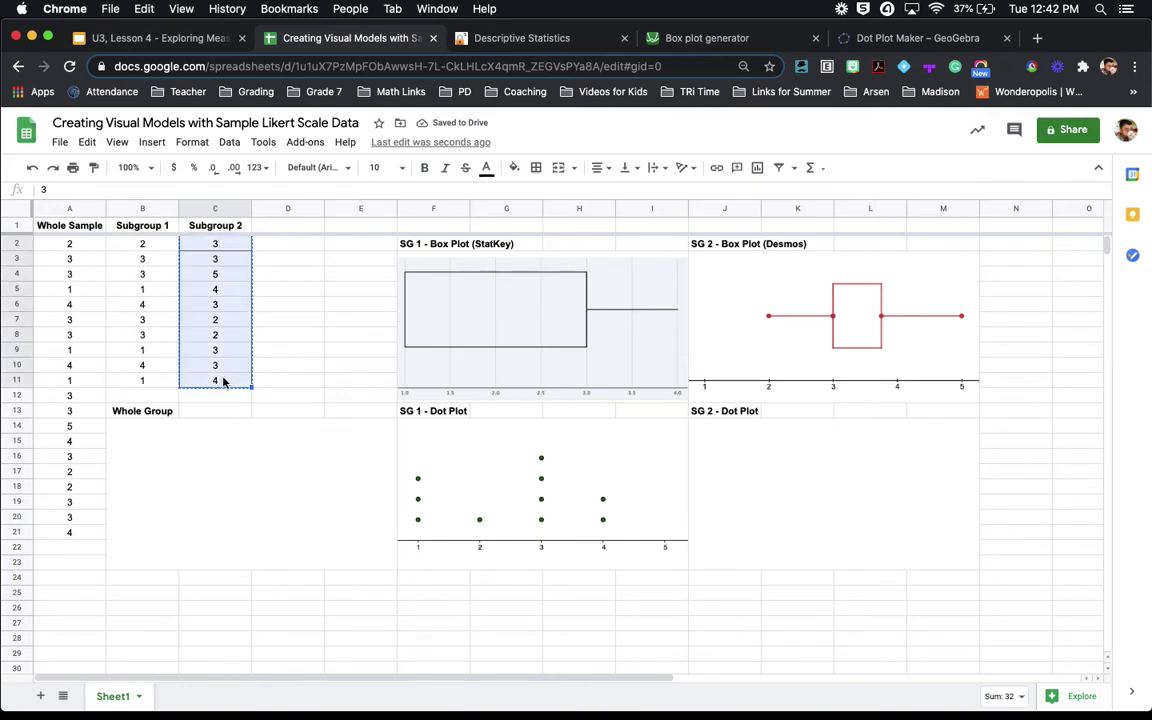
{"action": "left_click", "coordinate": [881, 40]}
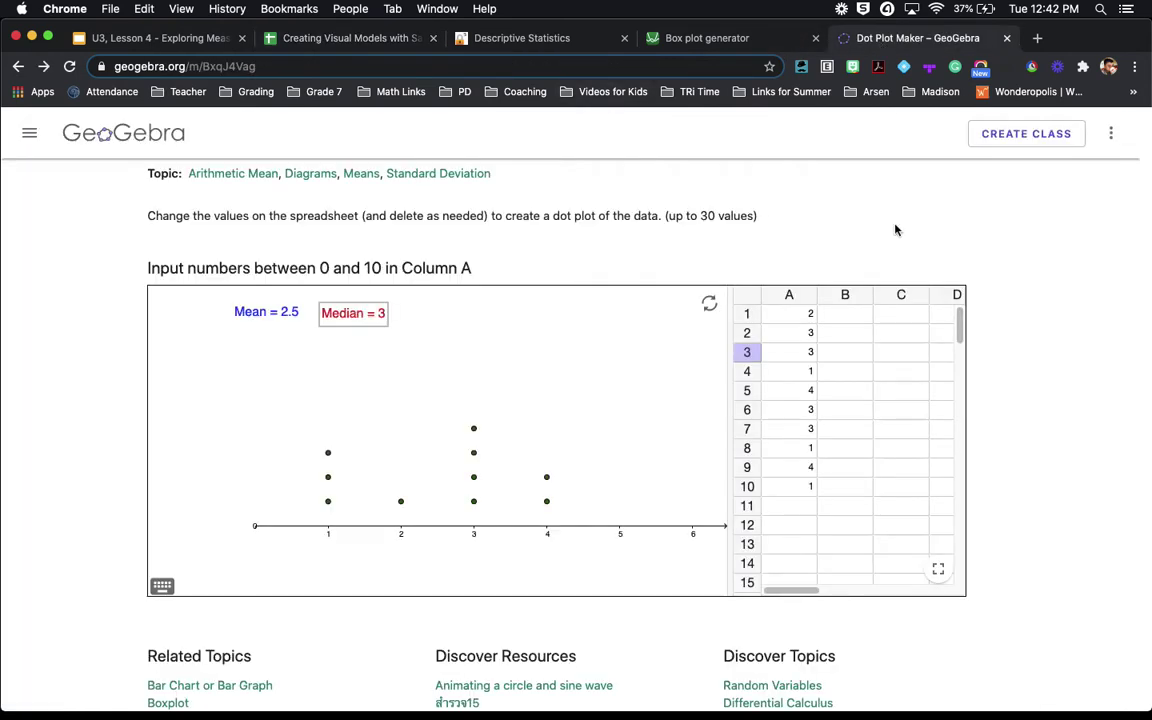
{"action": "left_click", "coordinate": [709, 306]}
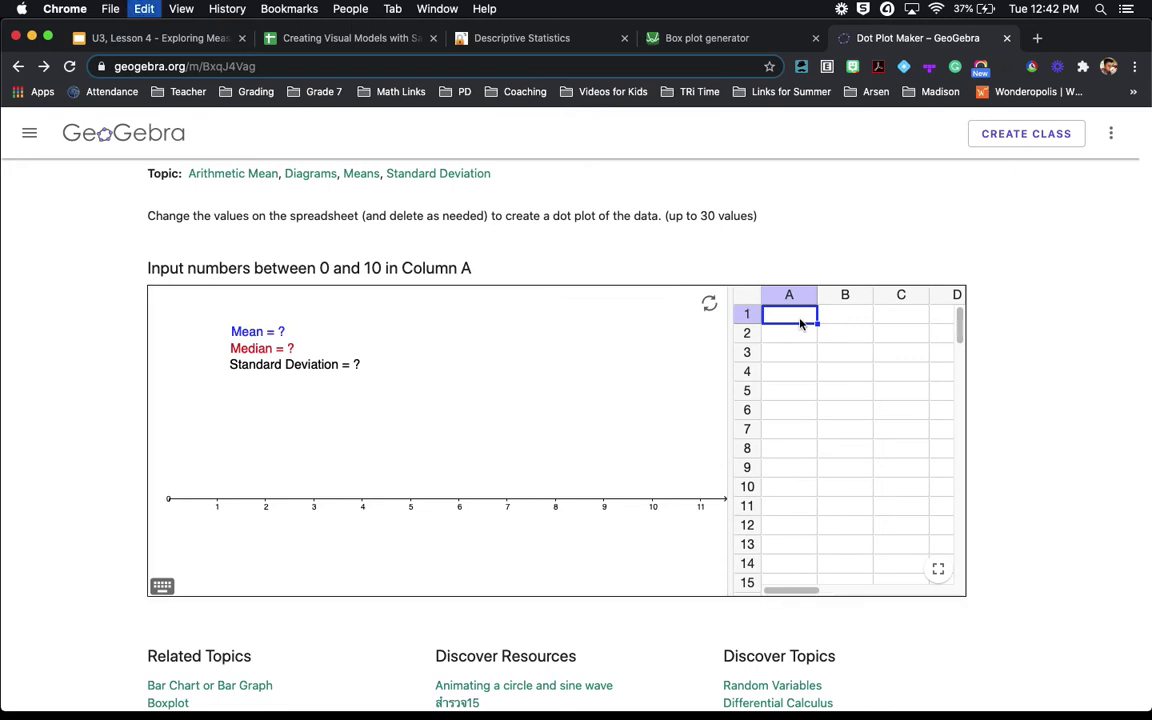
{"action": "key", "text": "super+v"}
Clear the standard deviation cells E3 and F3 and capture a screenshot of the Subgroup 2 dot plot with its number line
{"action": "left_click_drag", "start_coordinate": [821, 596], "coordinate": [875, 594]}
{"action": "left_click_drag", "start_coordinate": [900, 358], "coordinate": [853, 360]}
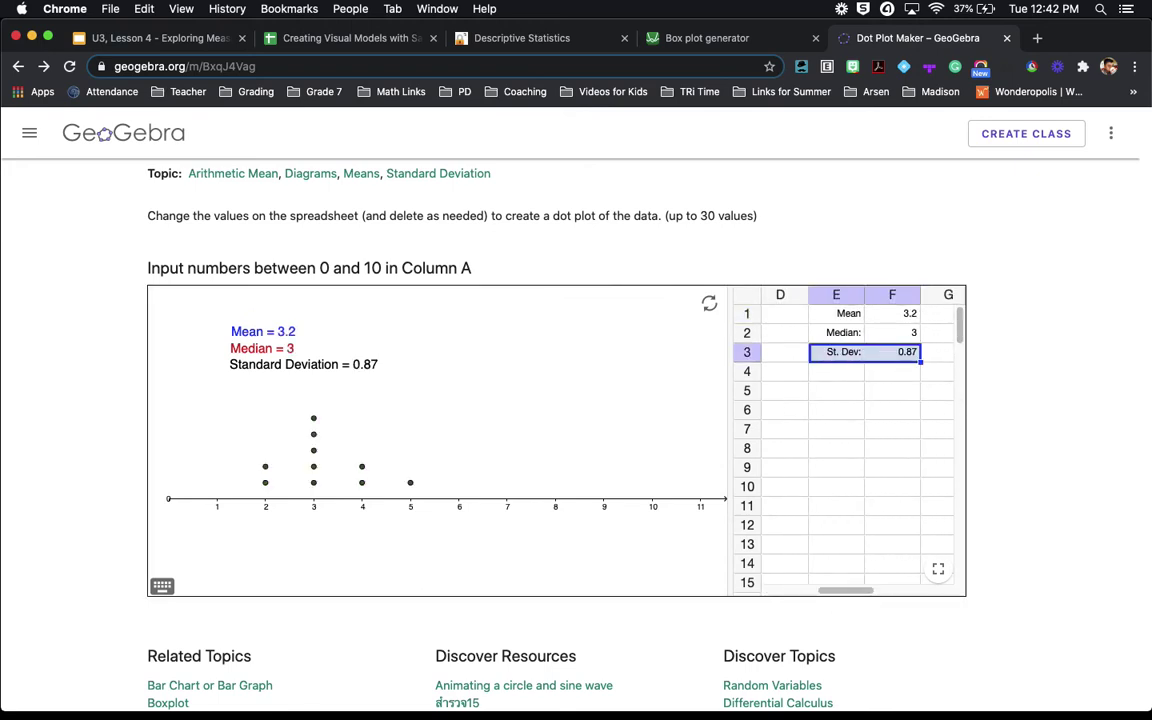
{"action": "key", "text": "BackSpace"}
{"action": "left_click_drag", "start_coordinate": [827, 596], "coordinate": [768, 590]}
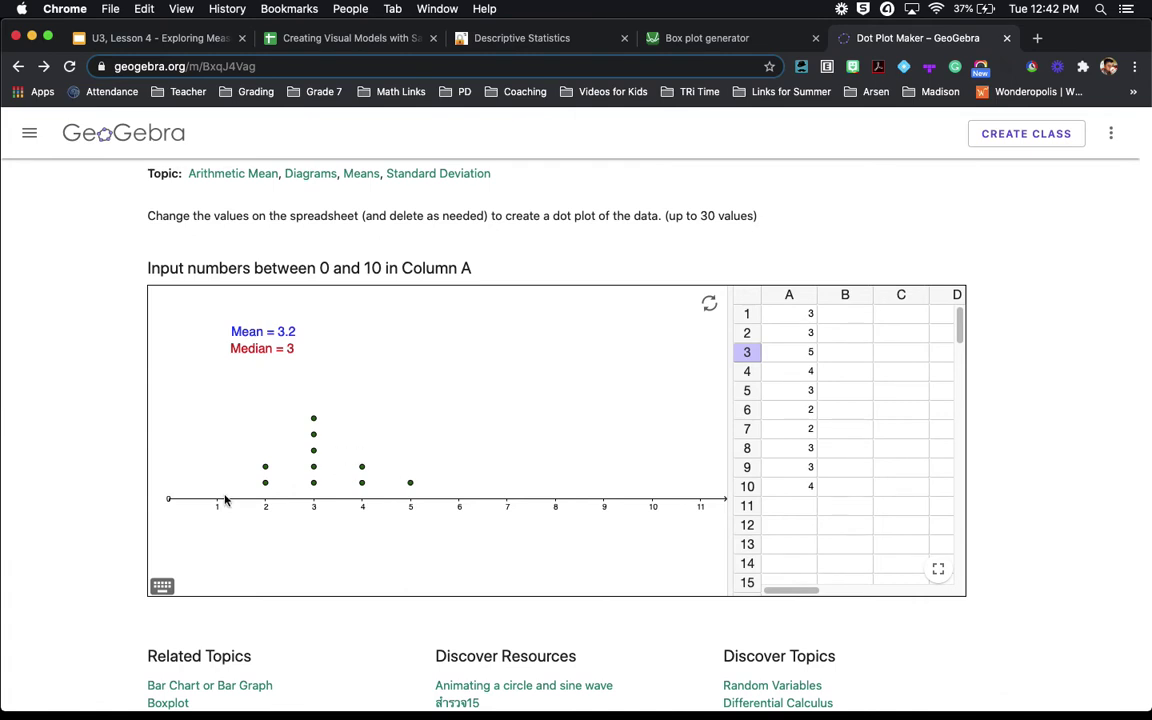
{"action": "key", "text": "super+shift+4"}
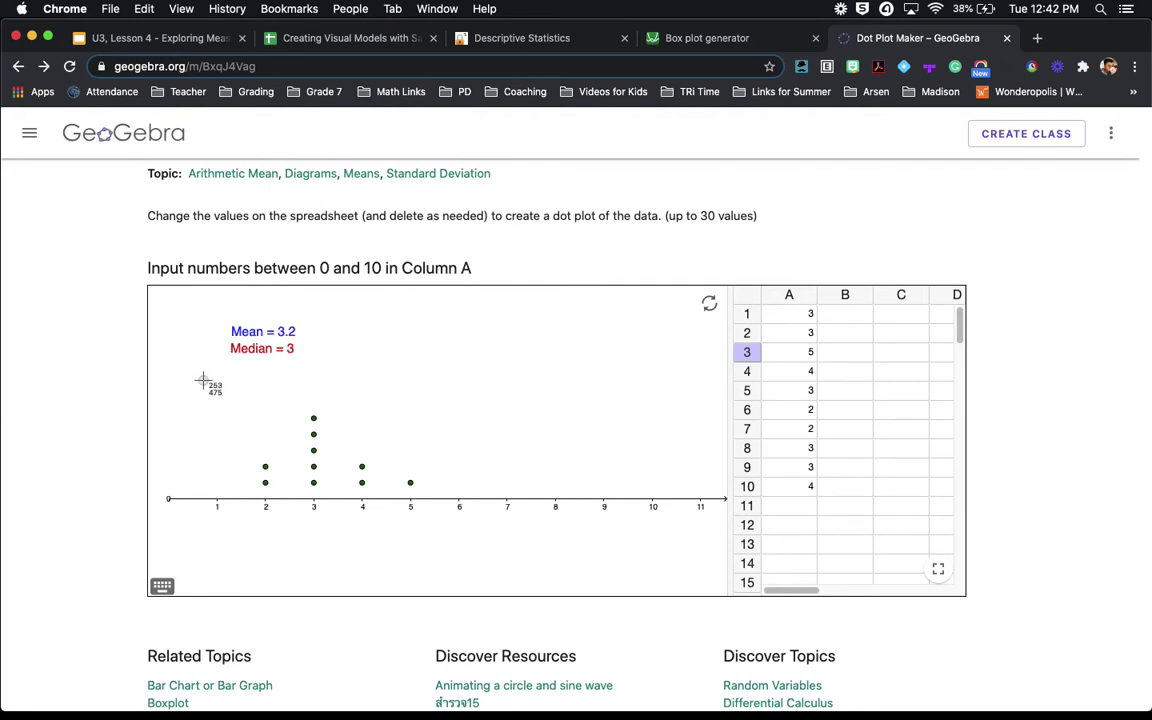
{"action": "left_click_drag", "start_coordinate": [202, 380], "coordinate": [432, 527]}
Switch to the Google Sheets spreadsheet and upload "Screenshot 2020-11-24 at 12.42.52 PM" into the cell beneath "SG 2 - Dot Plot"
{"action": "left_click", "coordinate": [363, 37]}
{"action": "left_click", "coordinate": [784, 478]}
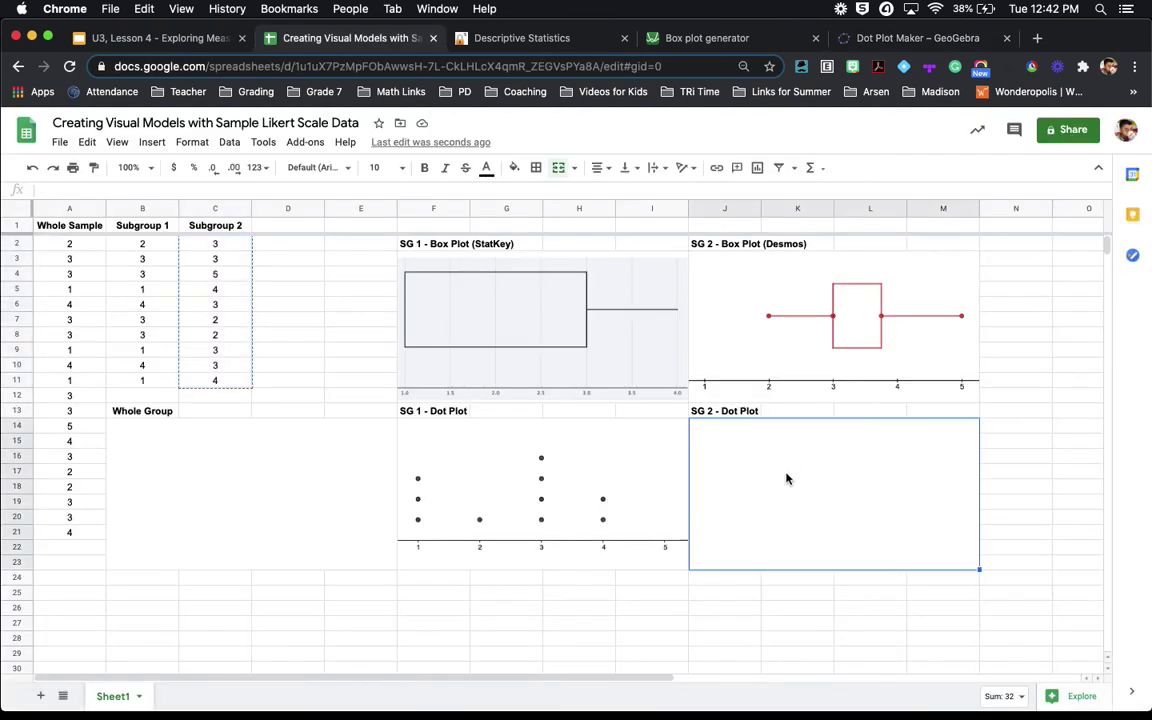
{"action": "left_click", "coordinate": [154, 142]}
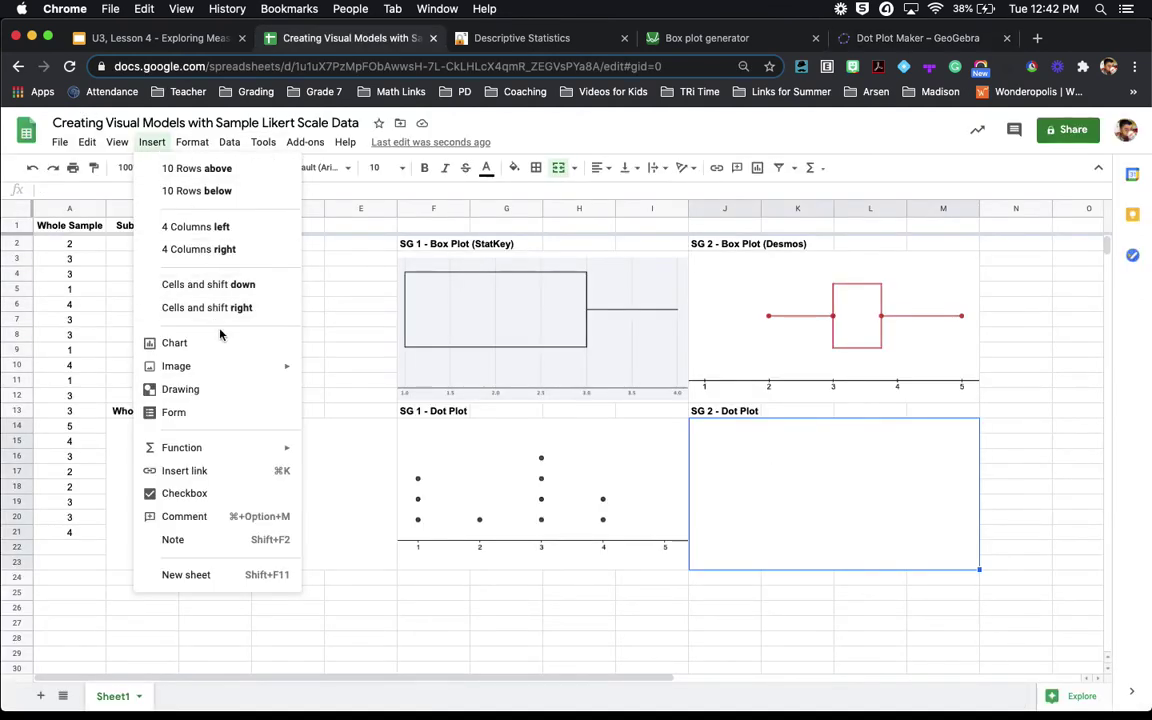
{"action": "left_click", "coordinate": [308, 370]}
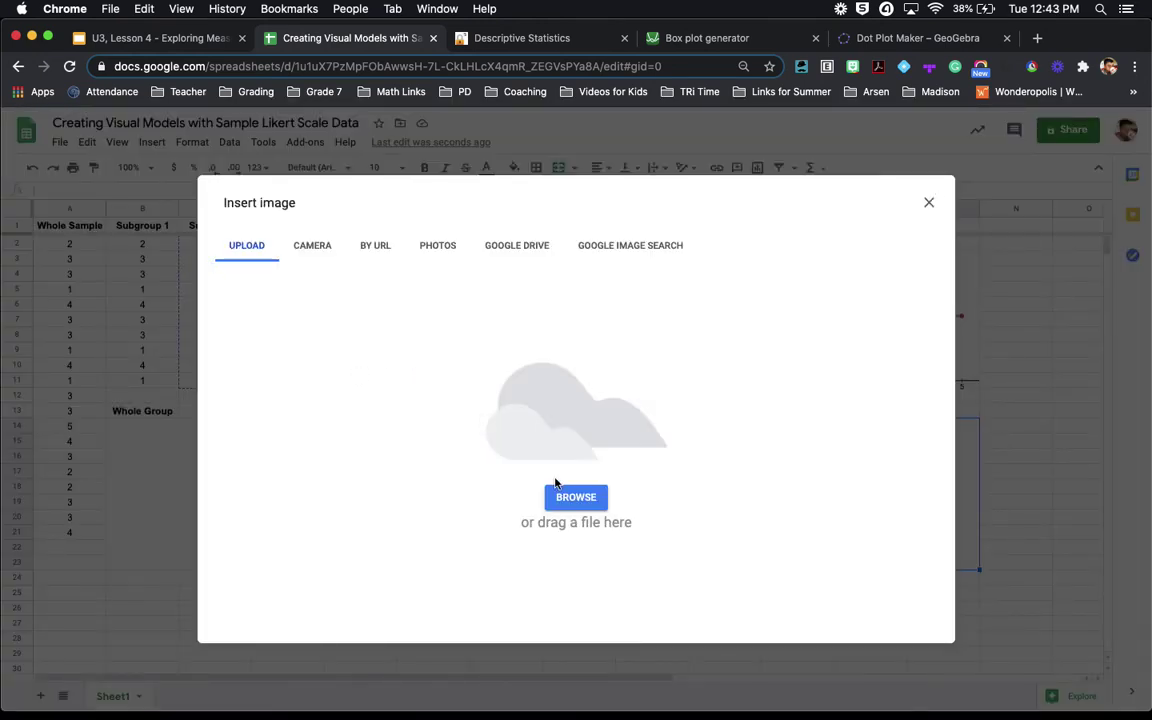
{"action": "left_click", "coordinate": [562, 498]}
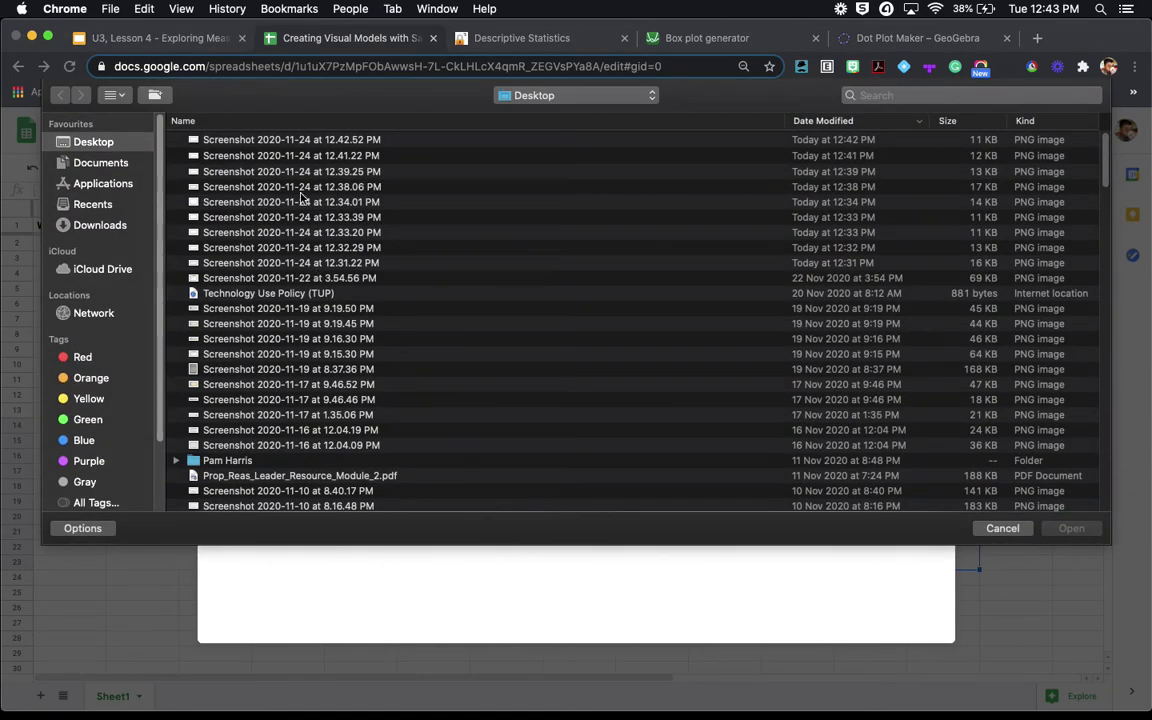
{"action": "left_click", "coordinate": [288, 140]}
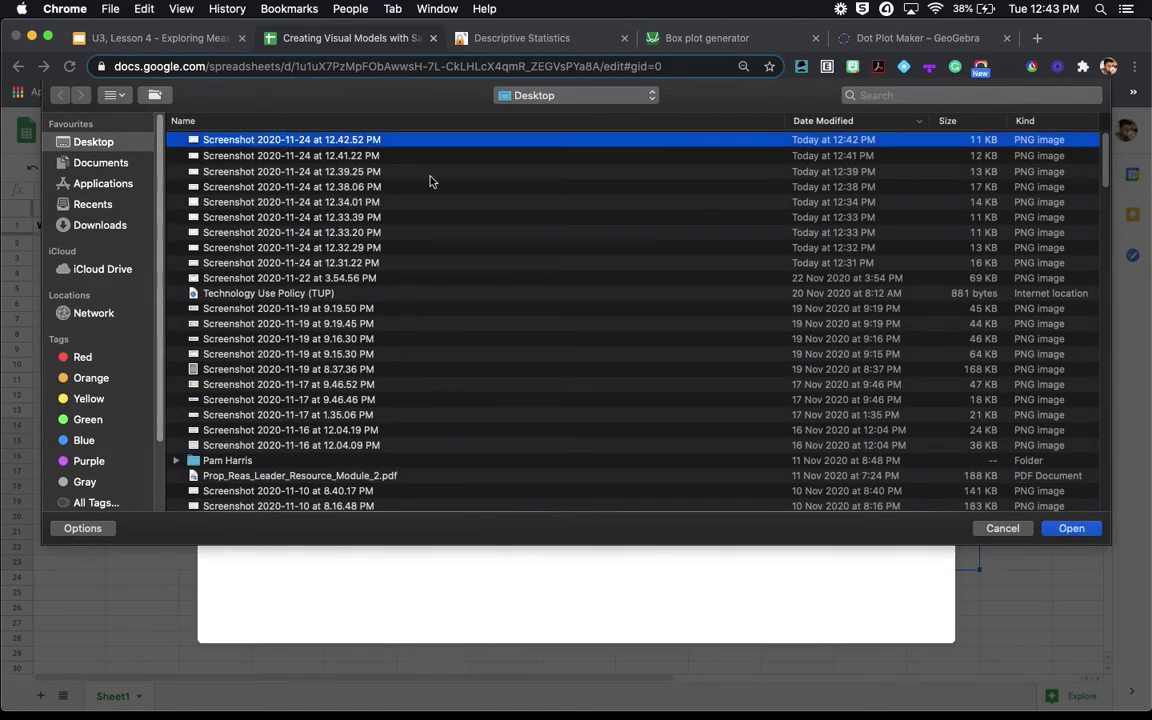
{"action": "left_click", "coordinate": [1068, 530]}
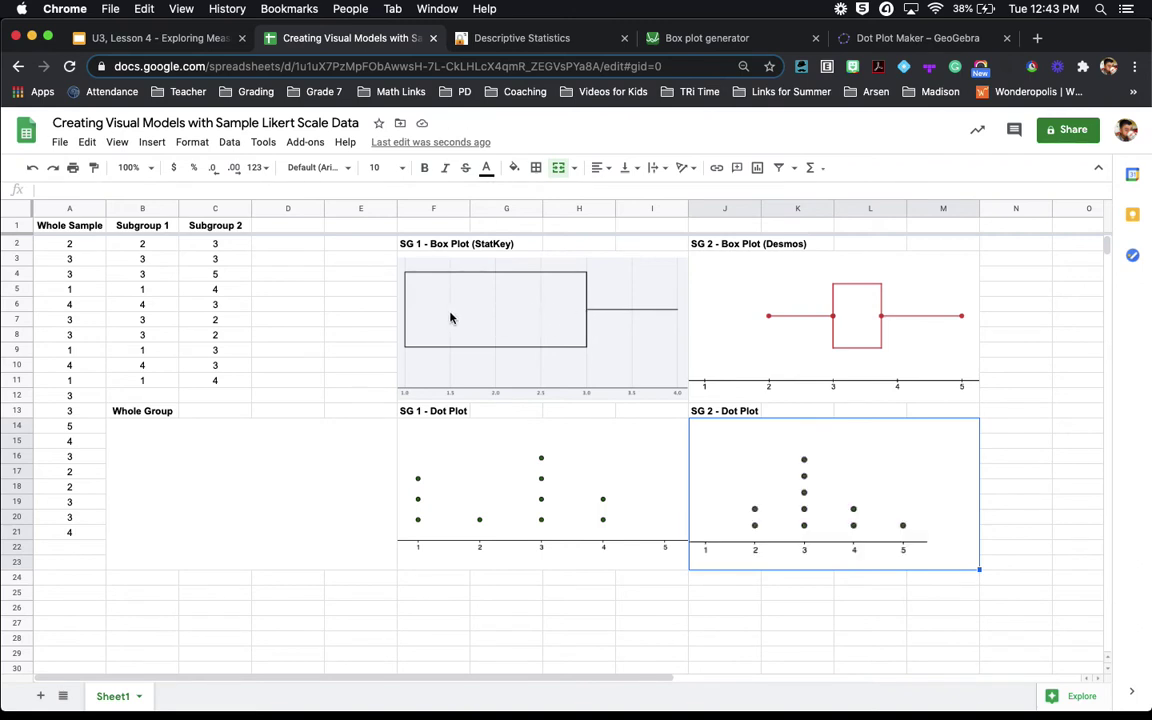
Enter "Better Measure of Center: Median, because of the data being skewed to the left by outliers at 1." in cell F24
{"action": "left_click", "coordinate": [455, 587]}
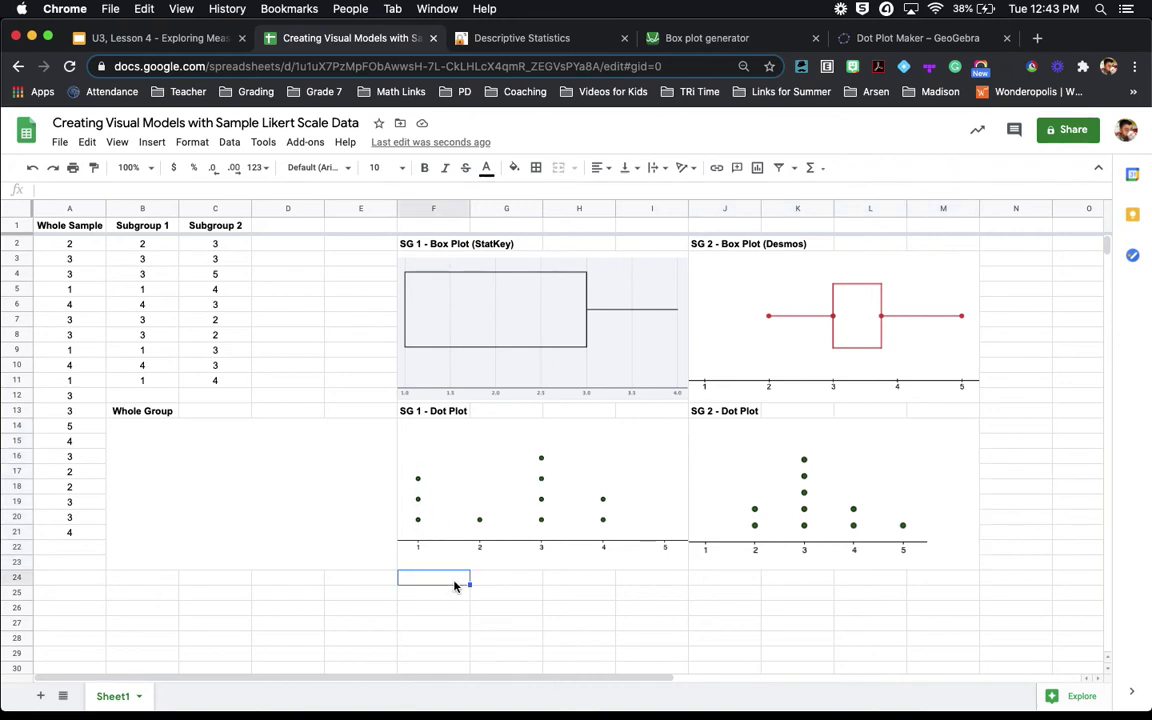
{"action": "type", "text": "Better Mesau"}
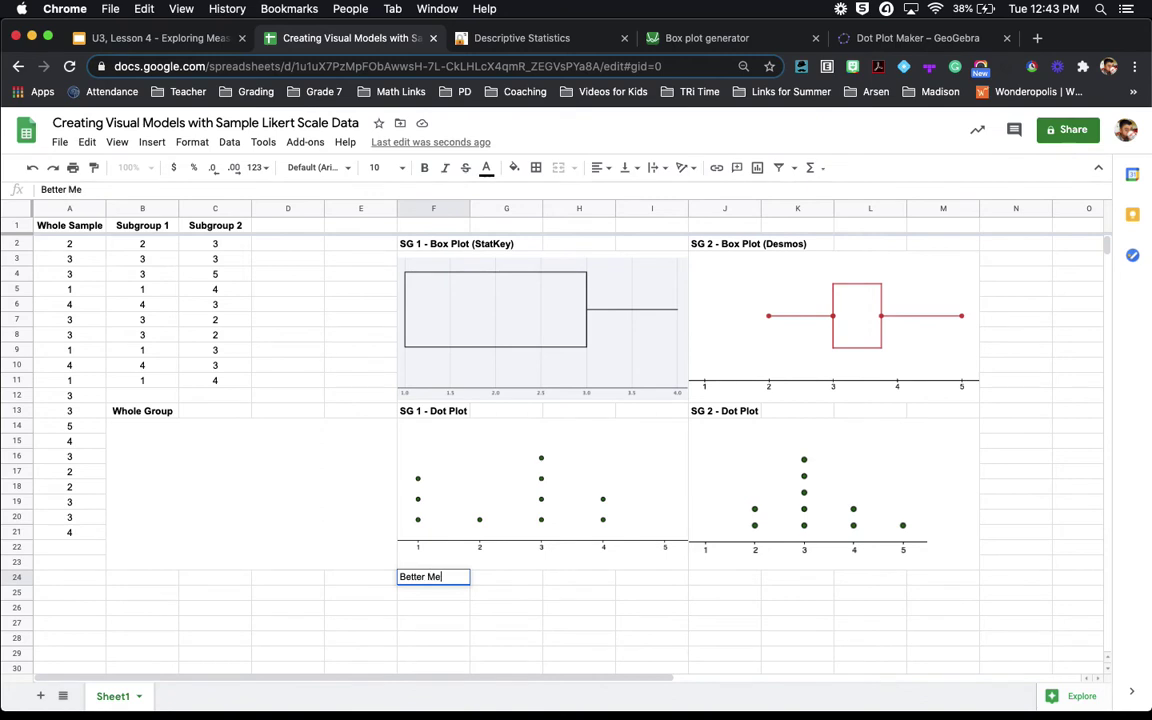
{"action": "key", "text": "BackSpace"}
{"action": "key", "text": "BackSpace"}
{"action": "key", "text": "BackSpace"}
{"action": "type", "text": "ausre of "}
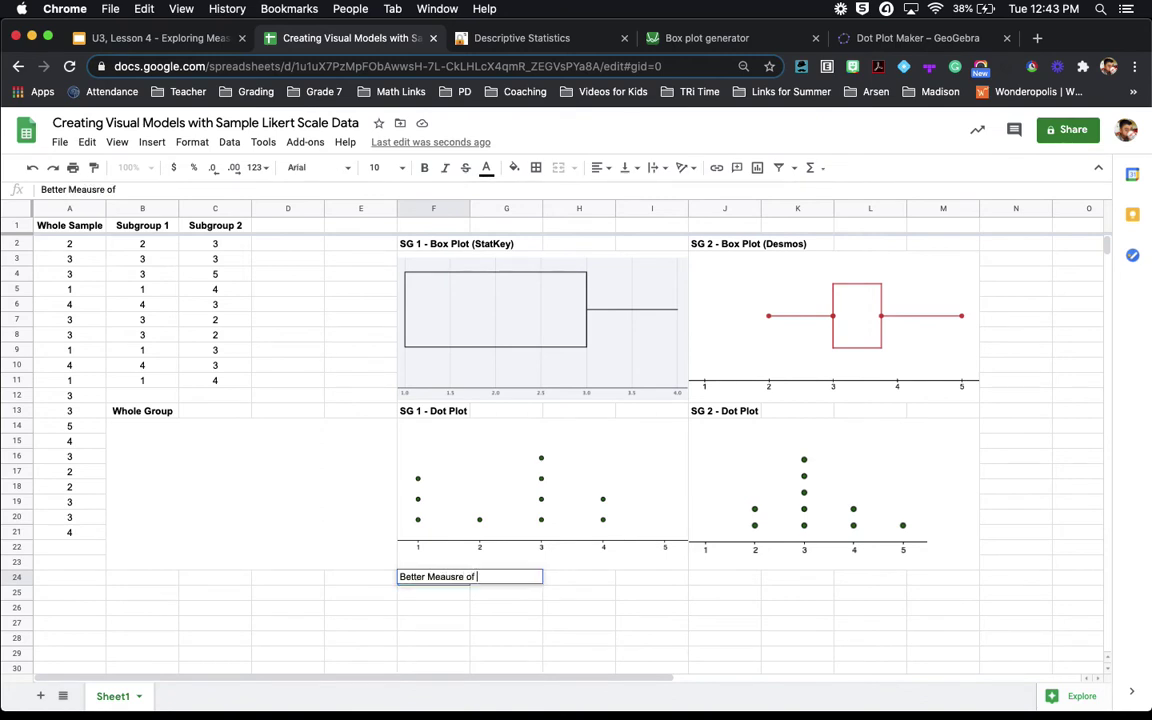
{"action": "key", "text": "BackSpace"}
{"action": "key", "text": "BackSpace"}
{"action": "key", "text": "BackSpace"}
{"action": "key", "text": "BackSpace"}
{"action": "key", "text": "BackSpace"}
{"action": "key", "text": "BackSpace"}
{"action": "key", "text": "BackSpace"}
{"action": "key", "text": "BackSpace"}
{"action": "type", "text": "sure of Center: MEd"}
{"action": "key", "text": "BackSpace"}
{"action": "type", "text": "edian, "}
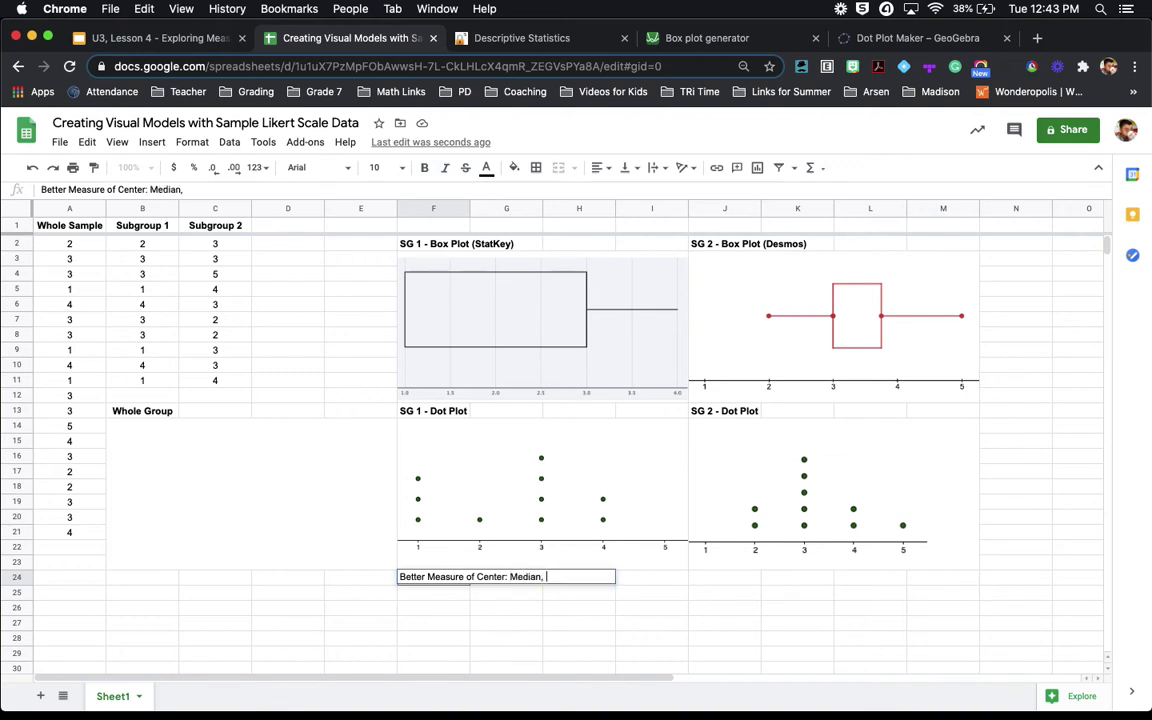
{"action": "type", "text": "because of the gra"}
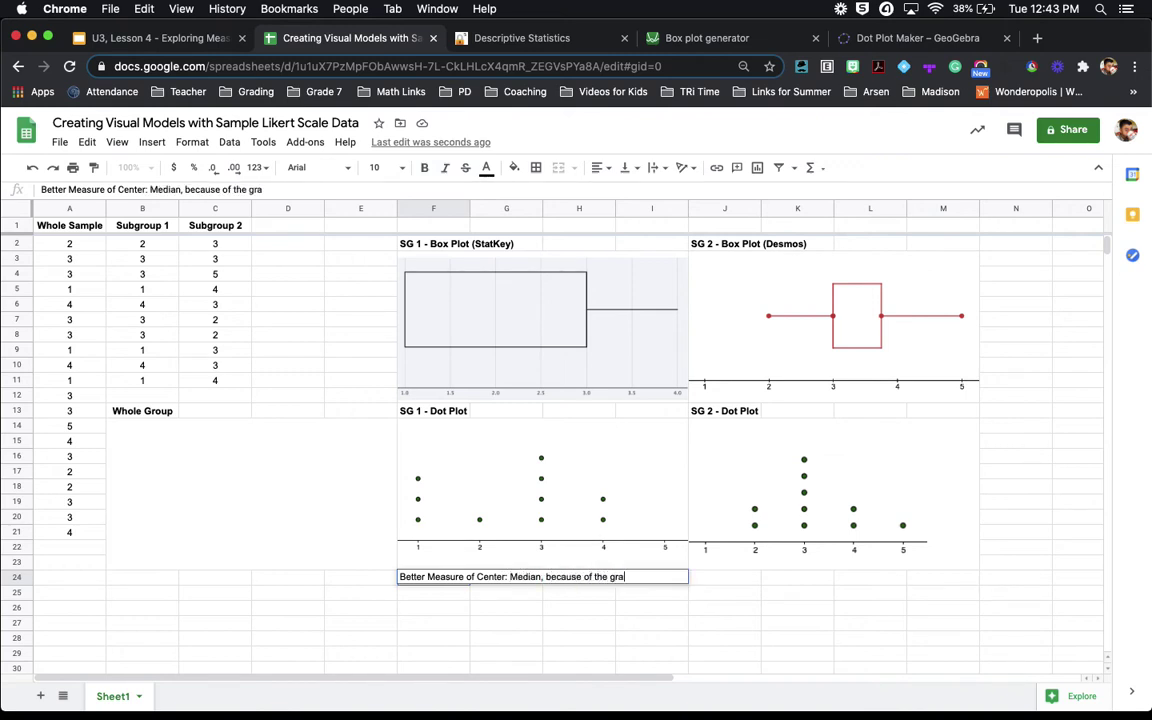
{"action": "type", "text": "ph"}
{"action": "key", "text": "BackSpace"}
{"action": "key", "text": "BackSpace"}
{"action": "key", "text": "BackSpace"}
{"action": "key", "text": "BackSpace"}
{"action": "type", "text": "dat"}
{"action": "key", "text": "BackSpace"}
{"action": "key", "text": "BackSpace"}
{"action": "key", "text": "BackSpace"}
{"action": "key", "text": "BackSpace"}
{"action": "type", "text": "date bein"}
{"action": "type", "text": " being s"}
{"action": "type", "text": "kewed to the lef"}
{"action": "type", "text": "t."}
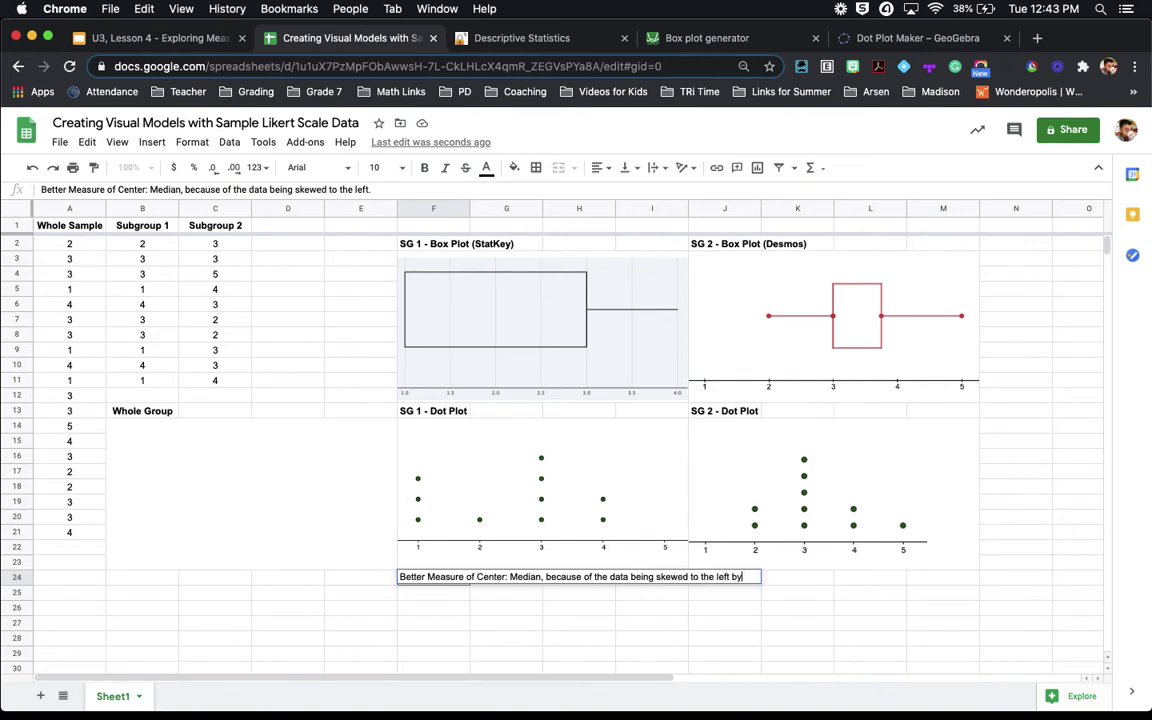
{"action": "type", "text": " by outliers at 1."}
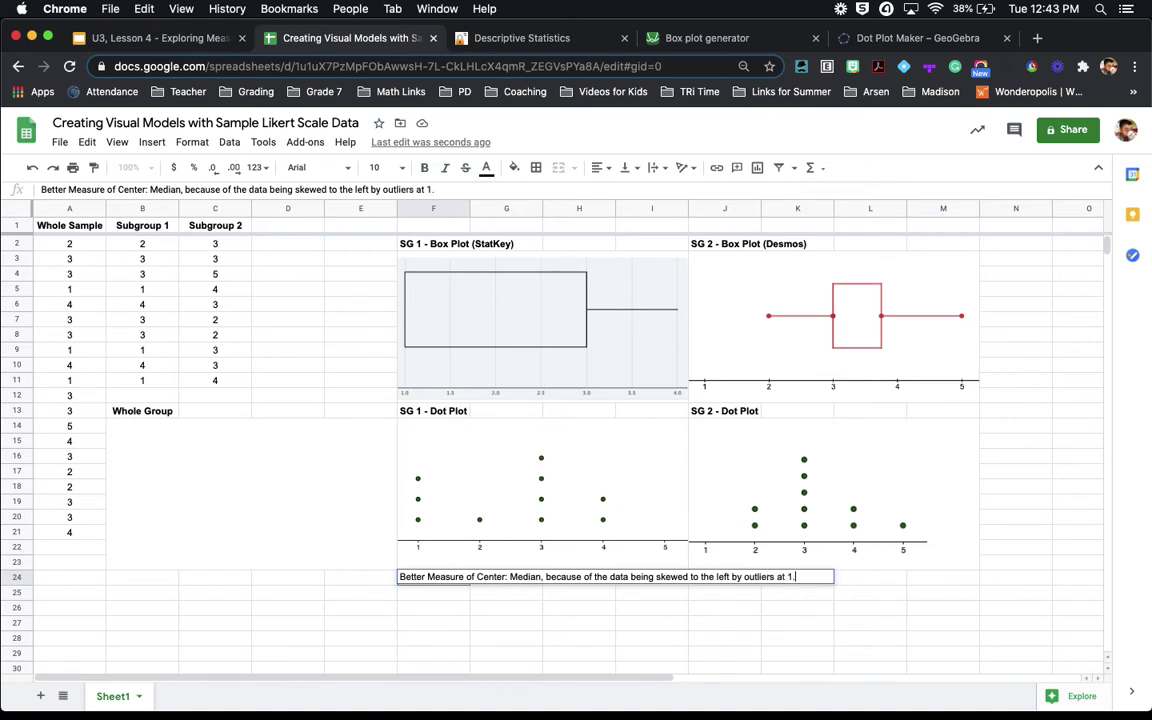
Wrap the text of the note in F24 and merge cells F24 and G24
{"action": "left_click", "coordinate": [653, 167]}
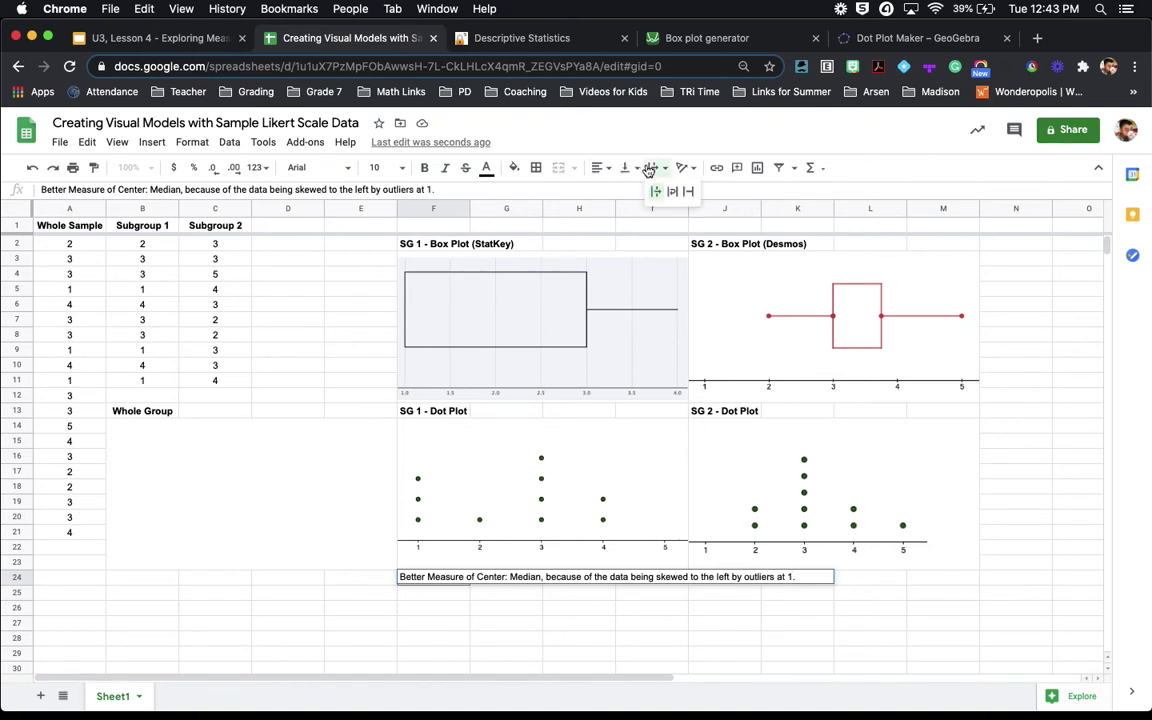
{"action": "left_click", "coordinate": [672, 191]}
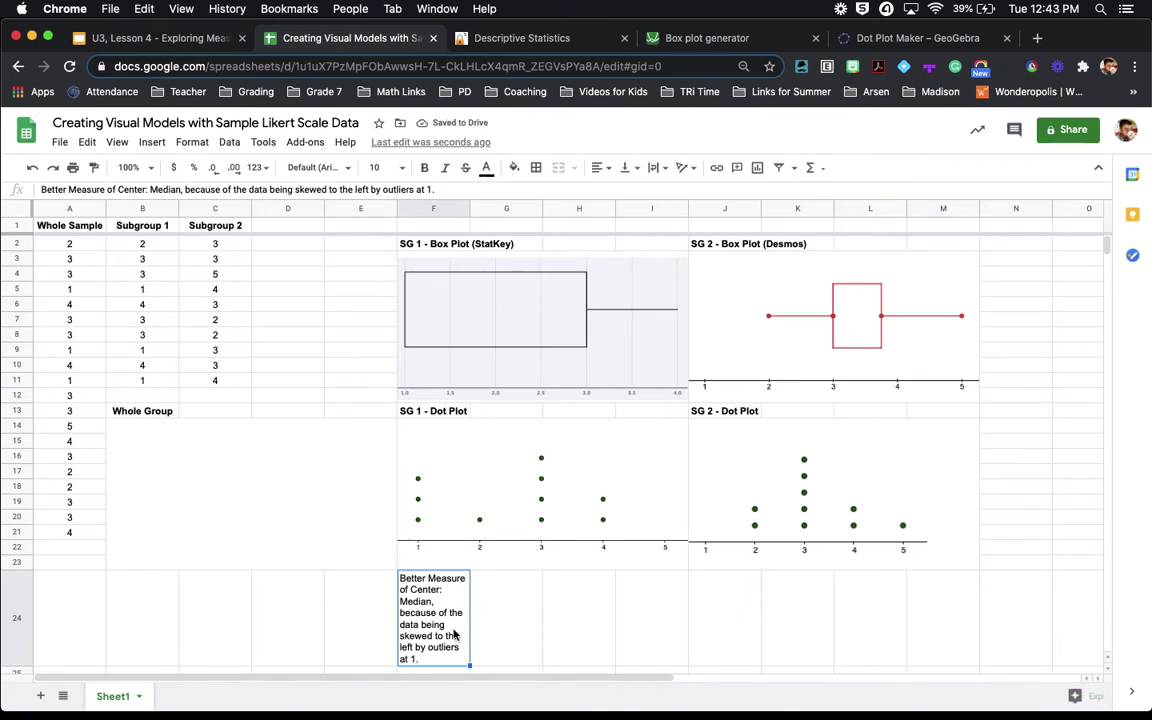
{"action": "left_click_drag", "start_coordinate": [453, 633], "coordinate": [507, 634]}
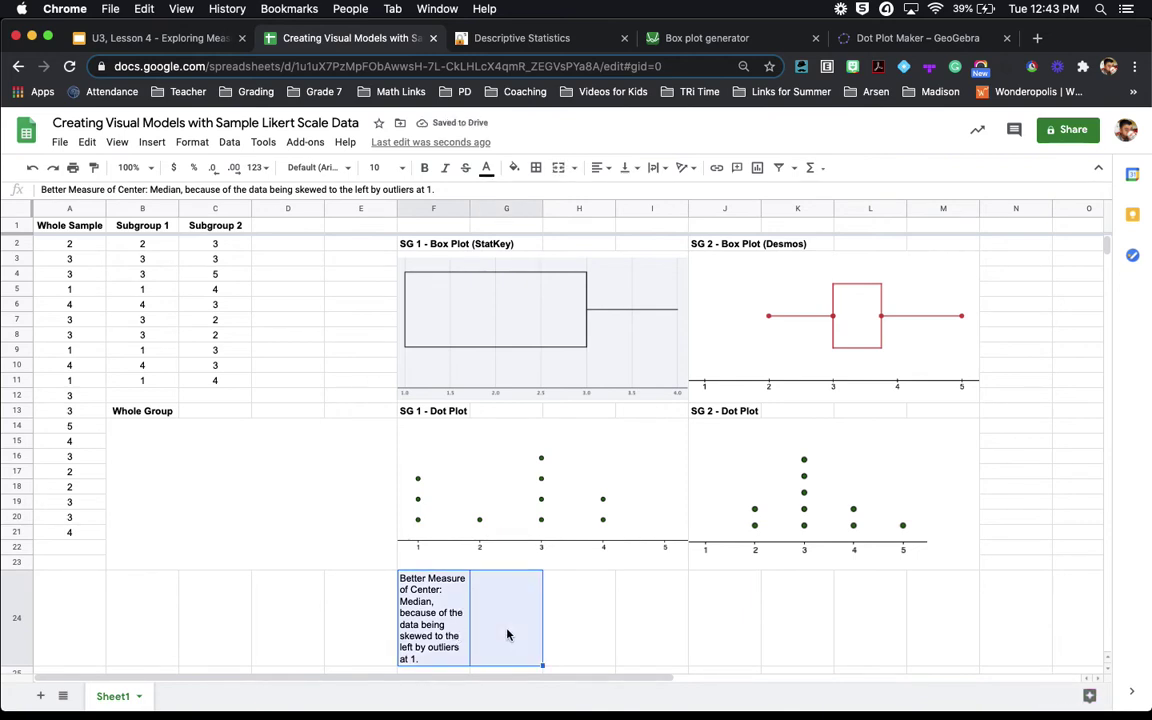
{"action": "left_click", "coordinate": [191, 142]}
{"action": "mouse_move", "coordinate": [300, 401]}
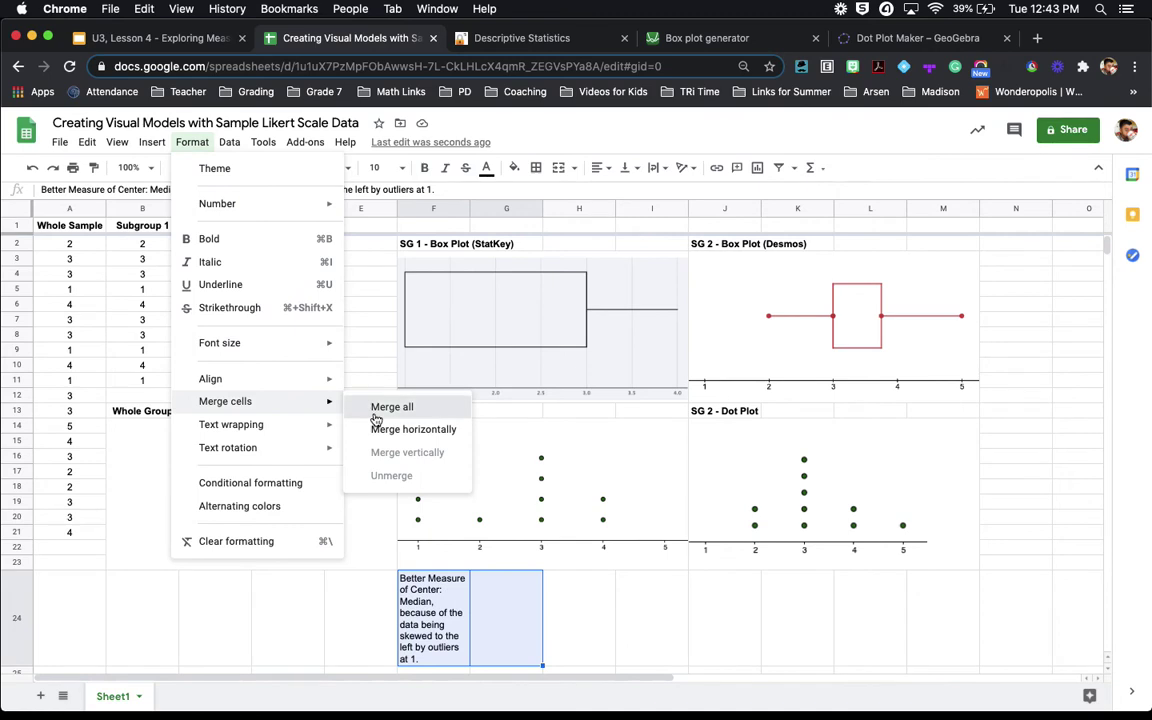
{"action": "left_click", "coordinate": [391, 408]}
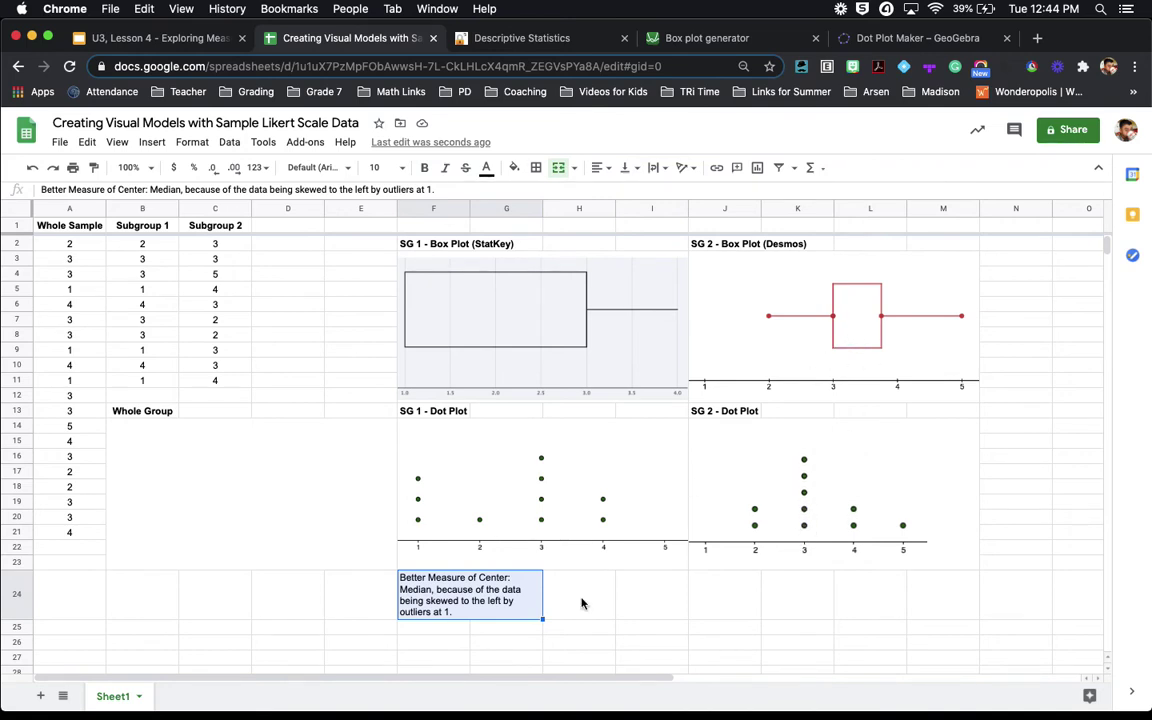
Add "(3)" after "Median" in the note beneath the SG 1 dot plot
{"action": "left_click", "coordinate": [523, 612]}
{"action": "double_click", "coordinate": [458, 607]}
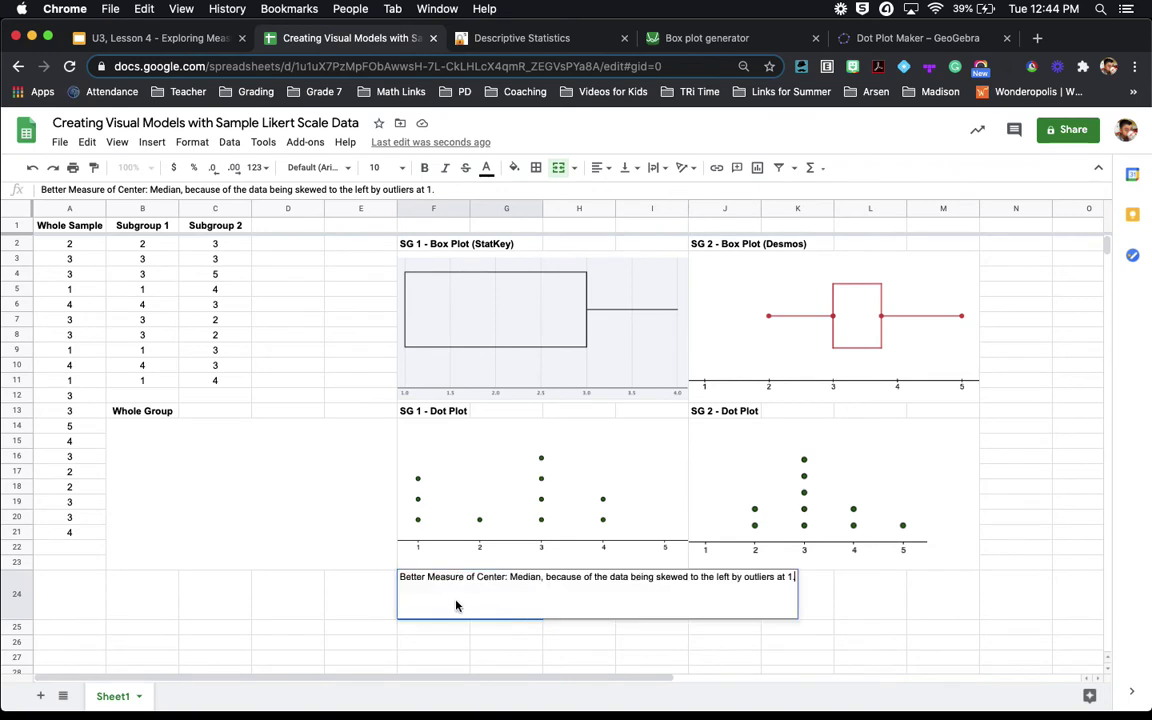
{"action": "left_click", "coordinate": [540, 578]}
{"action": "type", "text": "("}
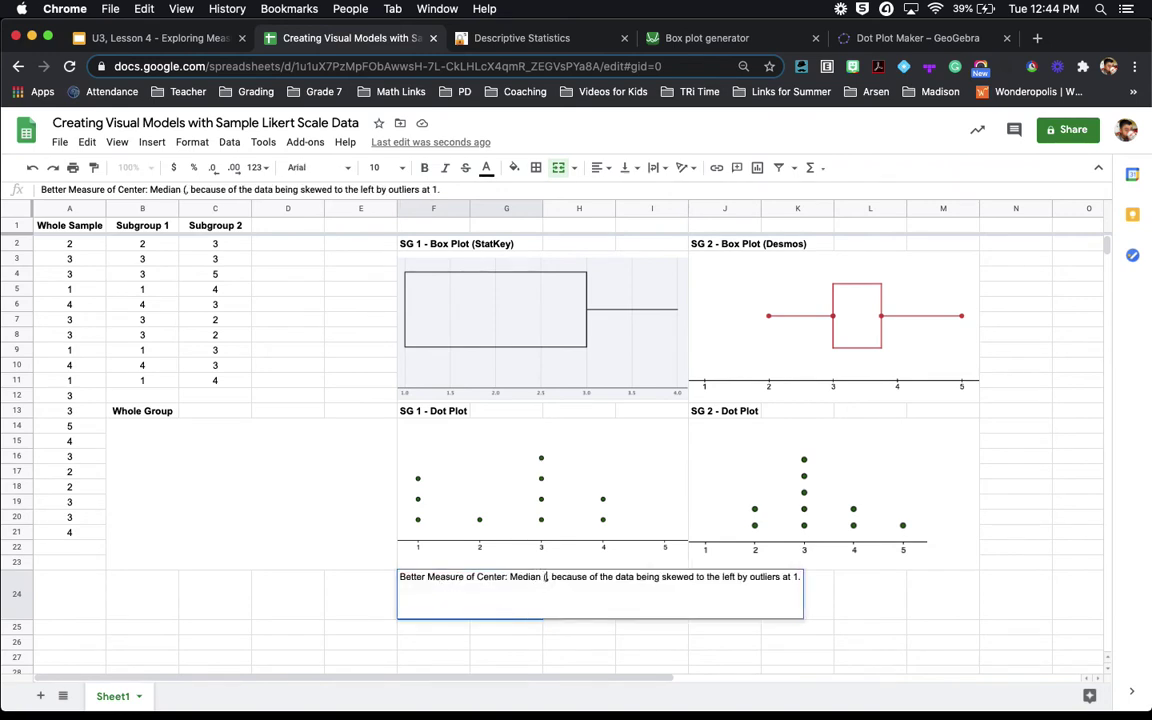
{"action": "type", "text": "3)"}
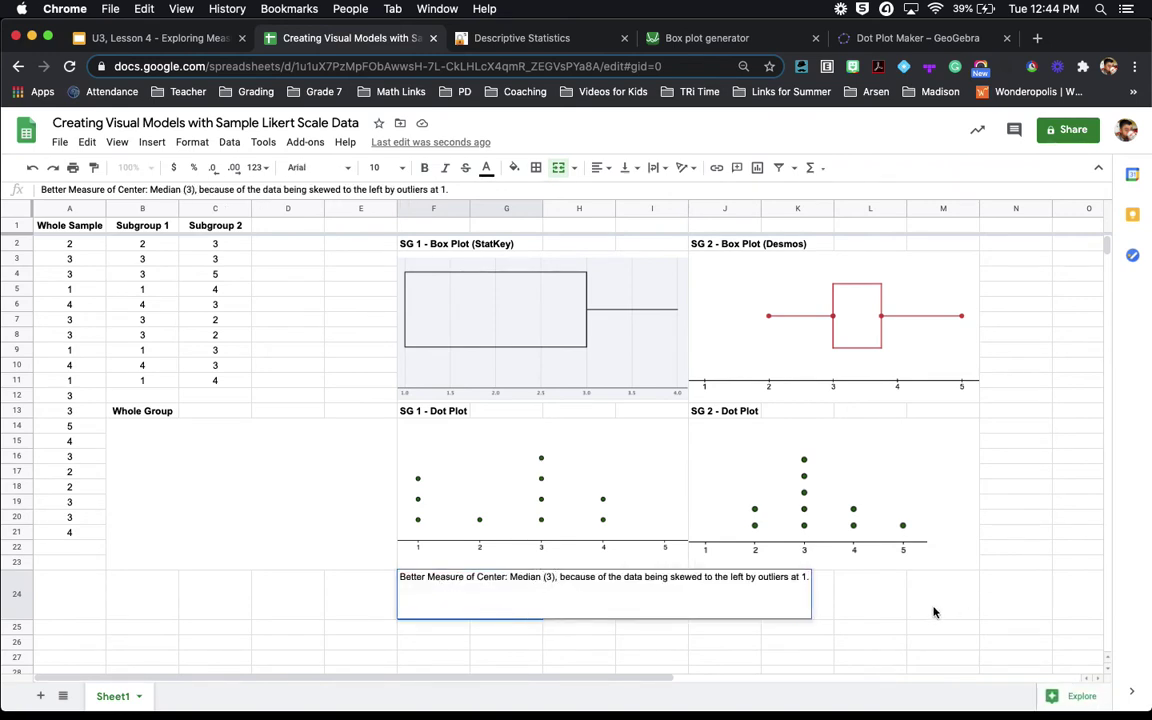
{"action": "left_click", "coordinate": [934, 612]}
Copy the Subgroup 1 note from F24 into cell J24 beneath the SG 2 dot plot
{"action": "left_click", "coordinate": [470, 595]}
{"action": "key", "text": "super+c"}
{"action": "left_click", "coordinate": [707, 599]}
{"action": "key", "text": "super+v"}
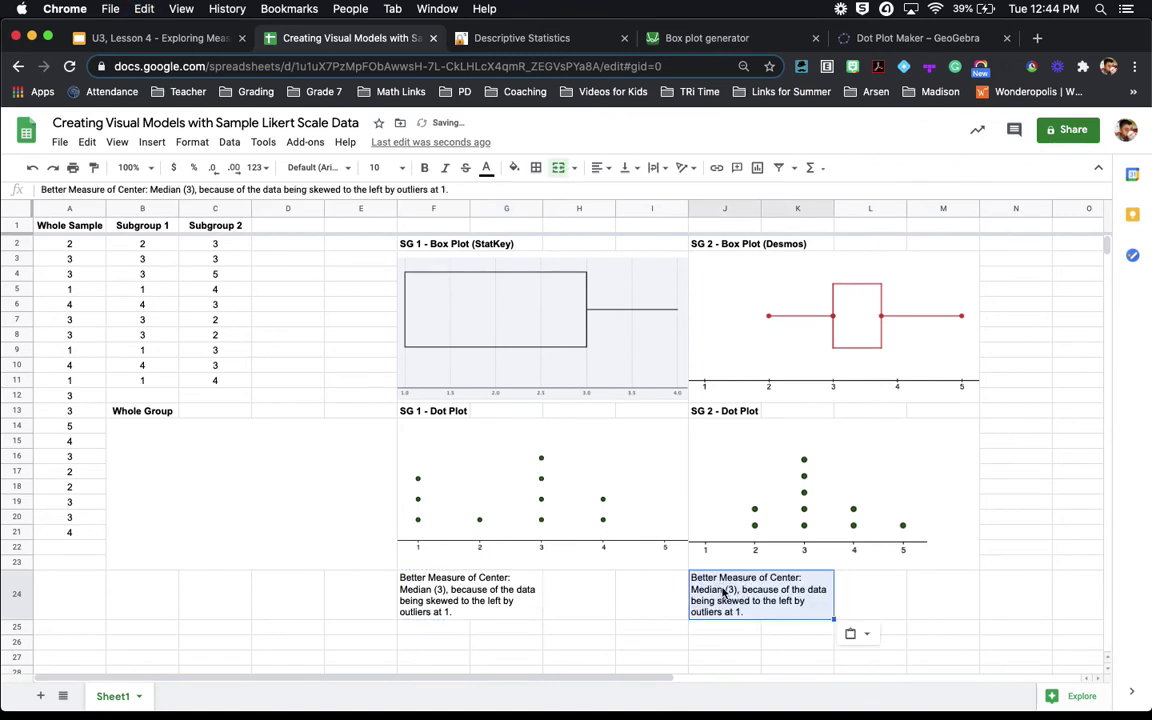
Change the measure of center in the J24 note to "Mean (3.2)"
{"action": "double_click", "coordinate": [718, 597]}
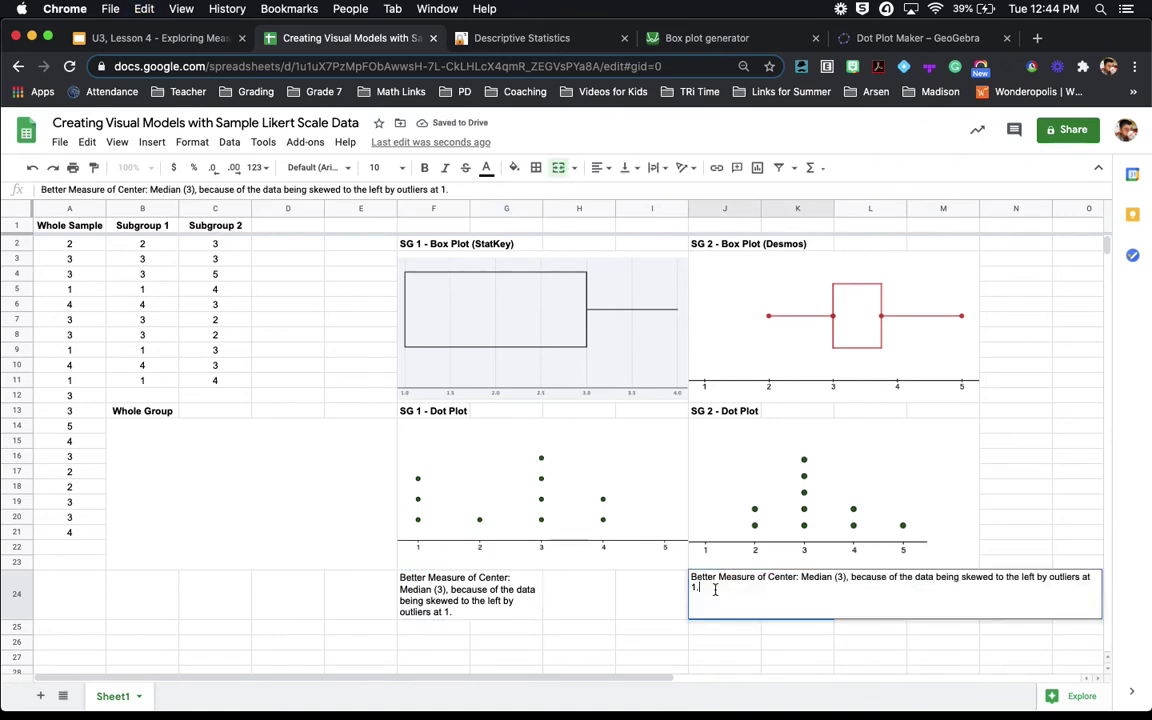
{"action": "double_click", "coordinate": [816, 577]}
{"action": "type", "text": "Mean"}
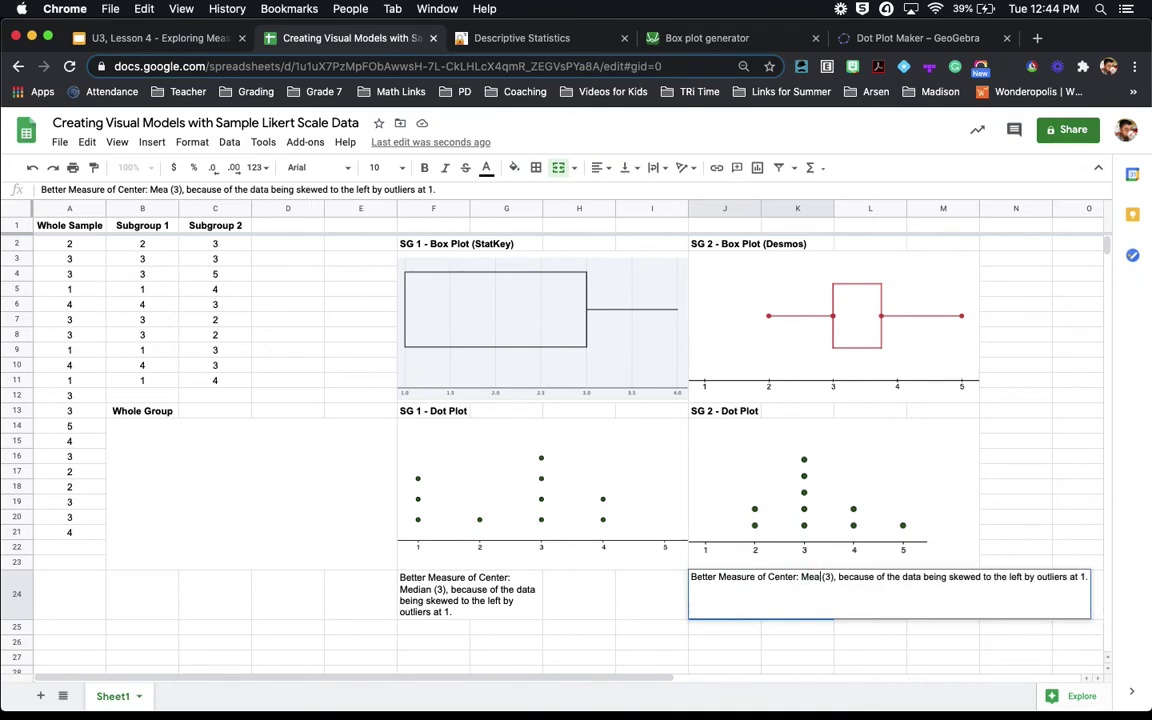
{"action": "left_click", "coordinate": [838, 577]}
{"action": "type", "text": ".2"}
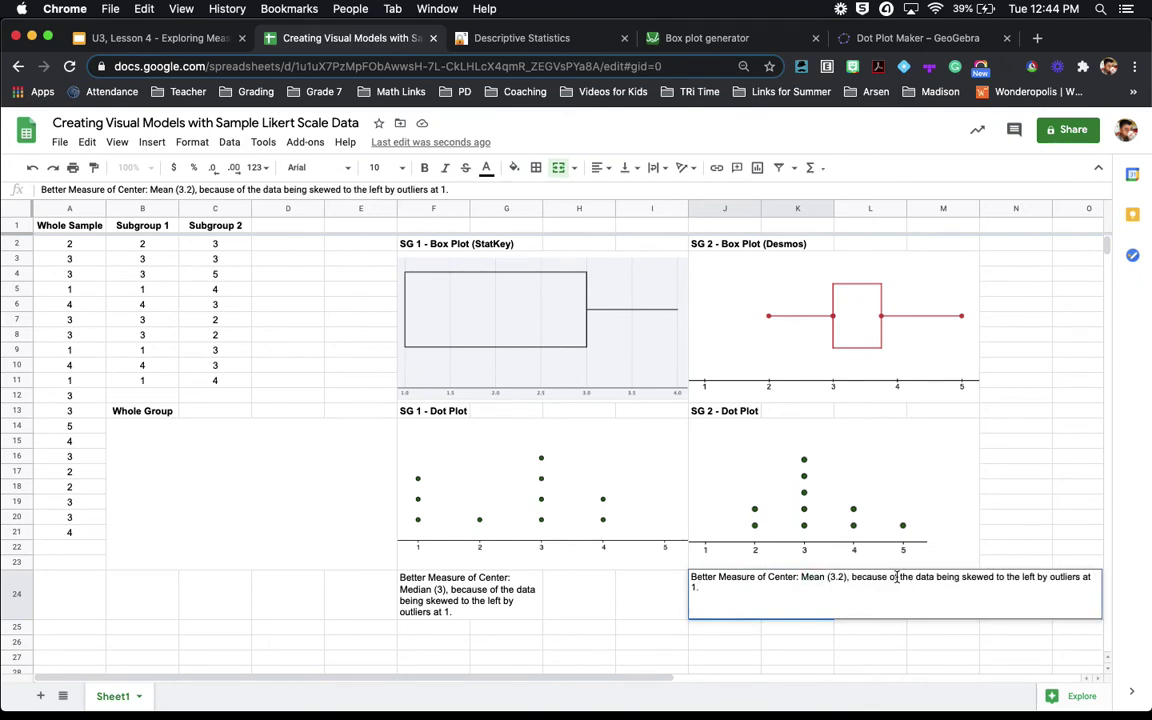
Replace the reason after "because of" in J24 with "all of the data is included in calculate and data is fairly symmetrical."
{"action": "left_click_drag", "start_coordinate": [901, 577], "coordinate": [699, 587]}
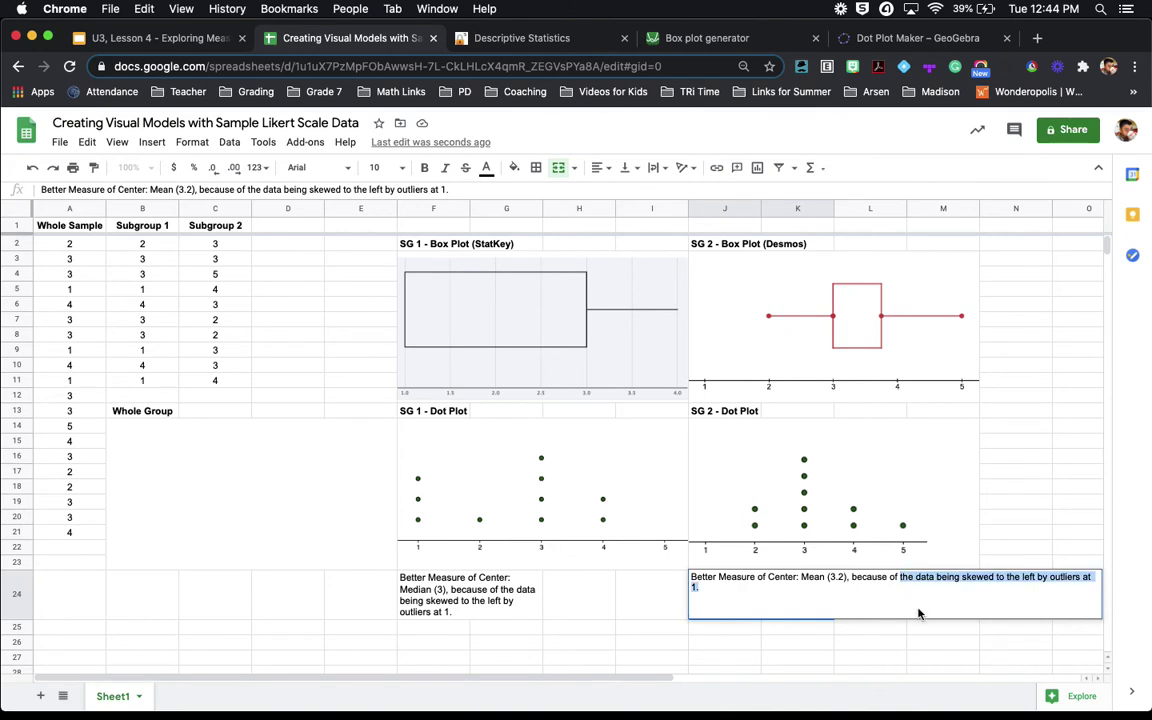
{"action": "type", "text": "all of the data is "}
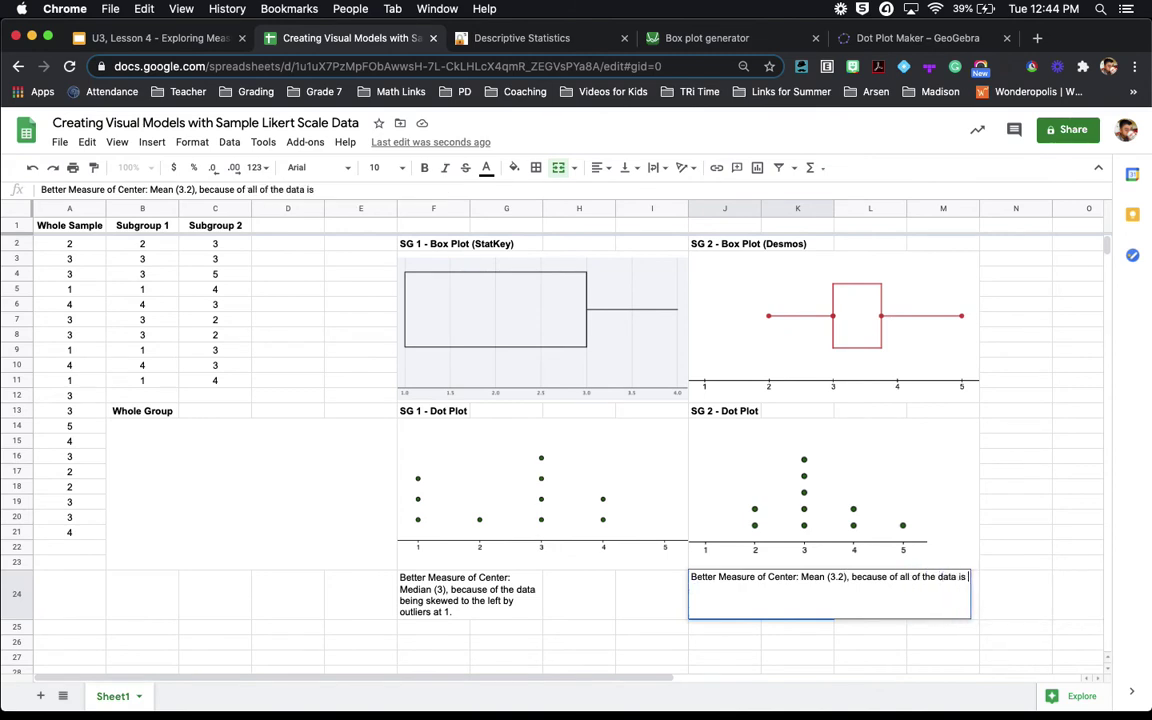
{"action": "type", "text": "included in calu"}
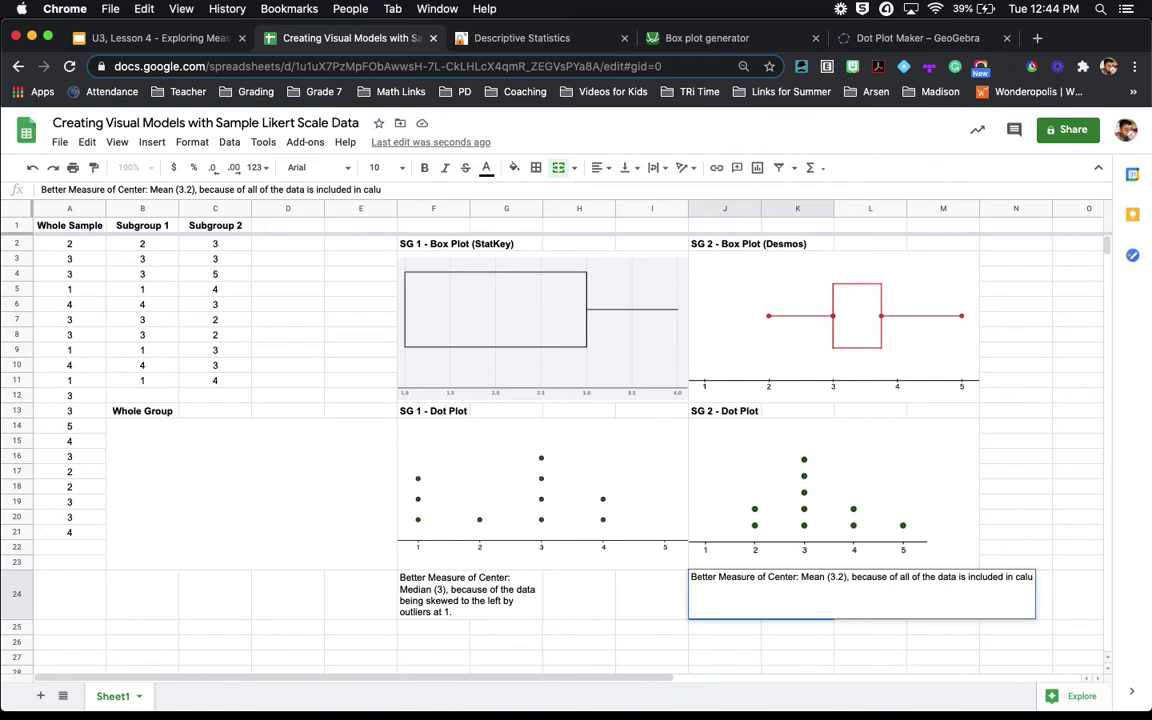
{"action": "key", "text": "BackSpace"}
{"action": "type", "text": "culate adn teh"}
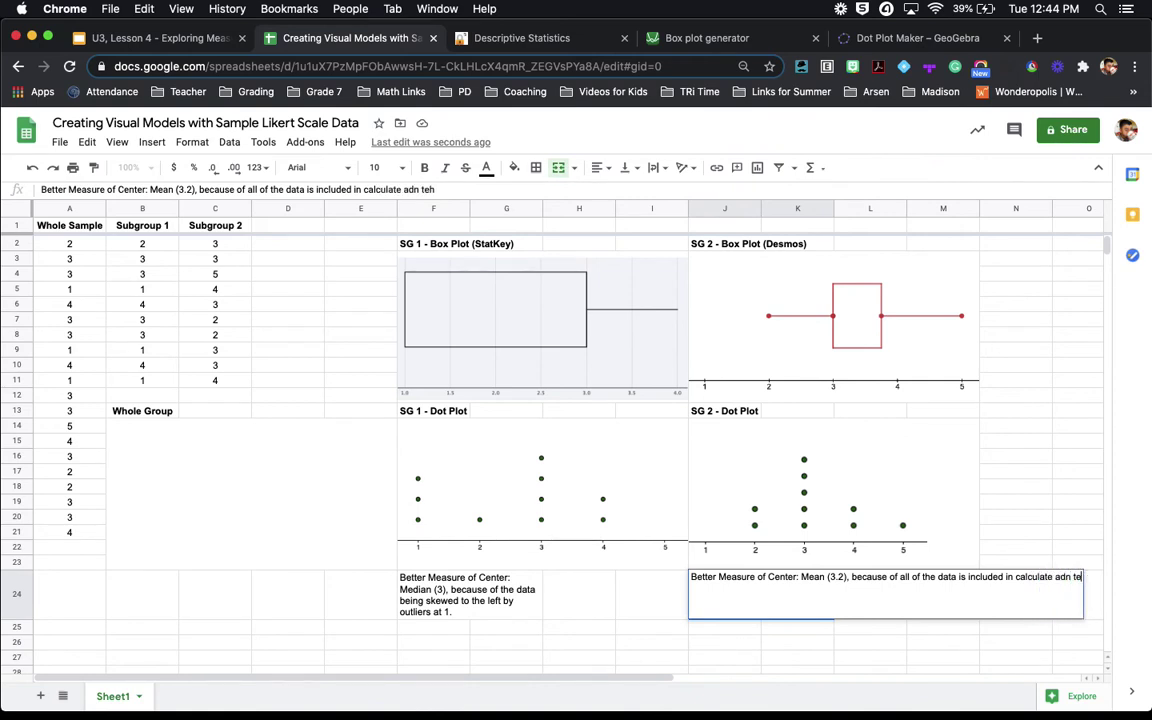
{"action": "key", "text": "BackSpace"}
{"action": "type", "text": "h"}
{"action": "key", "text": "BackSpace"}
{"action": "key", "text": "BackSpace"}
{"action": "key", "text": "BackSpace"}
{"action": "key", "text": "BackSpace"}
{"action": "key", "text": "BackSpace"}
{"action": "type", "text": "nd"}
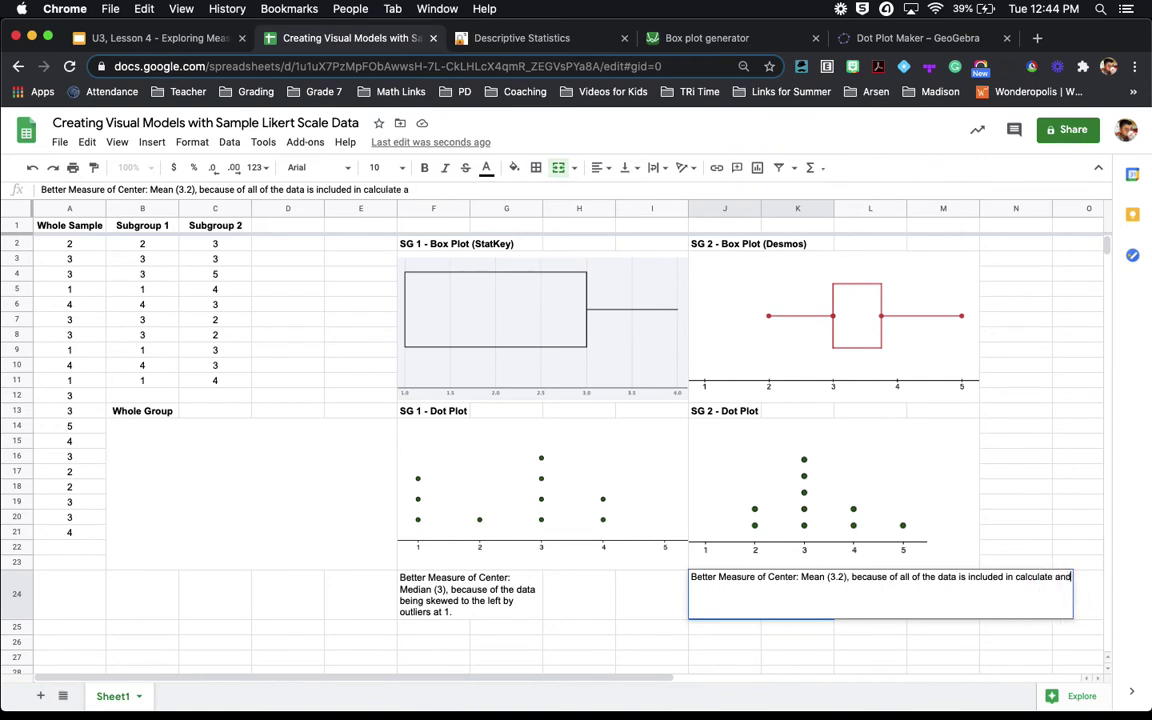
{"action": "type", "text": " data is farily "}
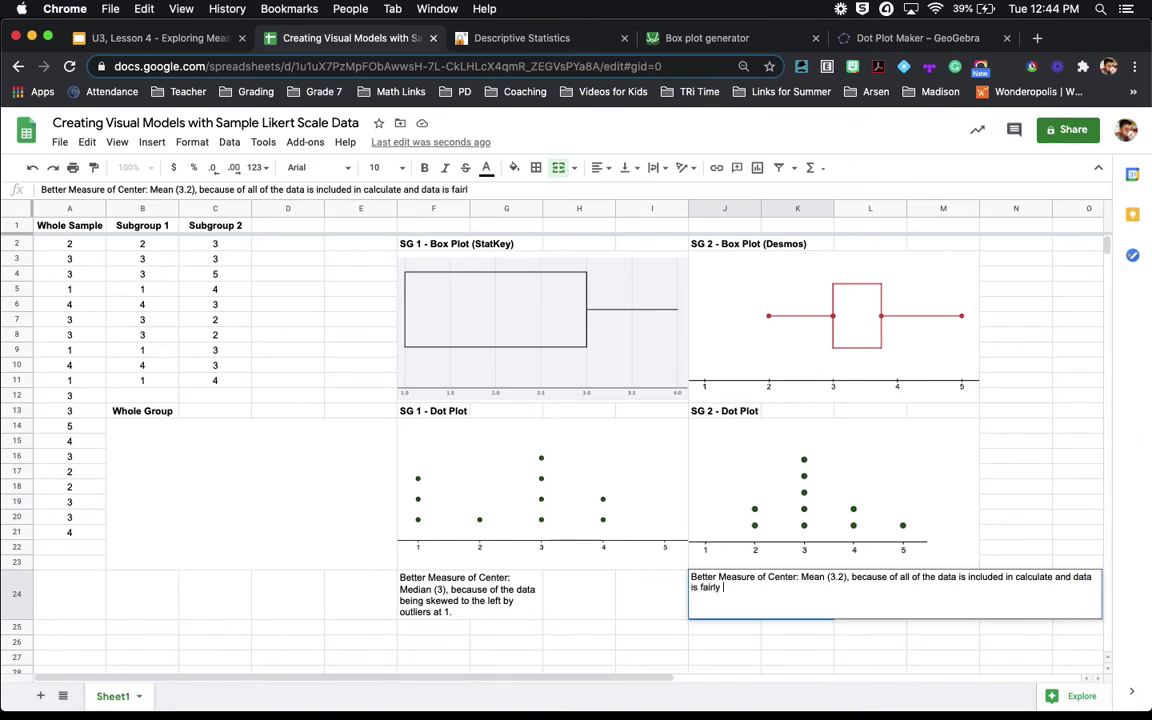
{"action": "type", "text": "seme"}
{"action": "key", "text": "BackSpace"}
{"action": "key", "text": "BackSpace"}
{"action": "type", "text": "ymmetrical."}
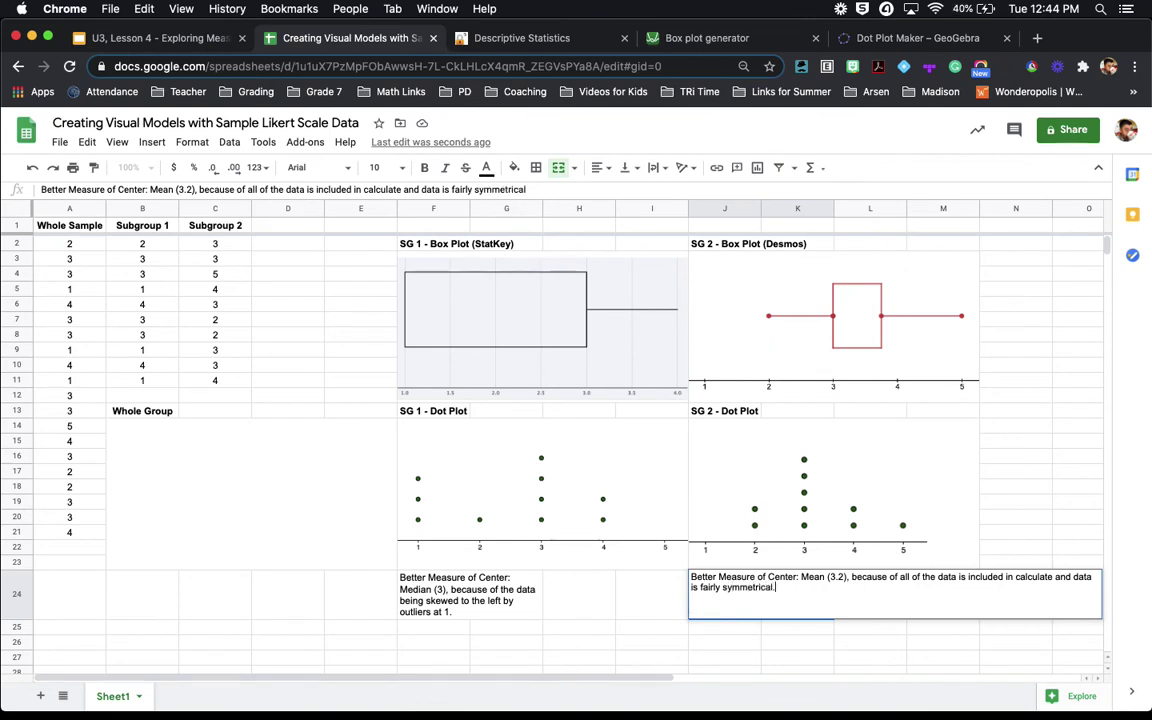
{"action": "key", "text": "Return"}
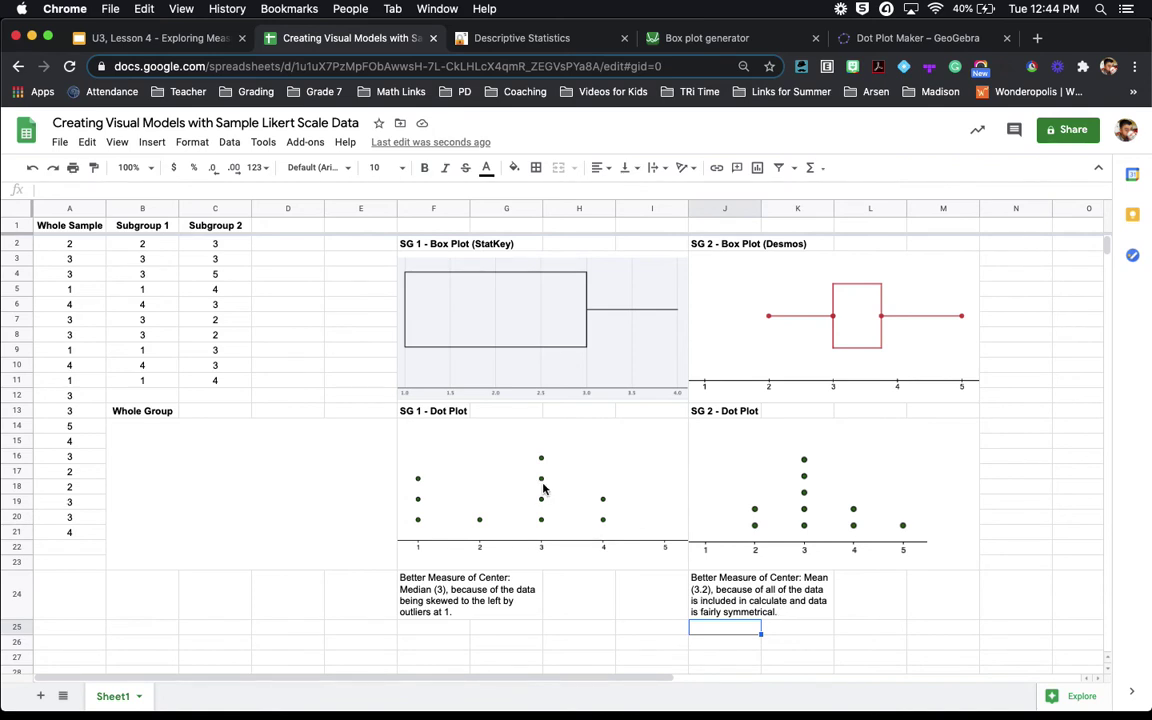
Replace the StatKey data with the Whole Sample values from A2:A21 of the sheet, with the header row option off
{"action": "left_click_drag", "start_coordinate": [70, 243], "coordinate": [72, 532]}
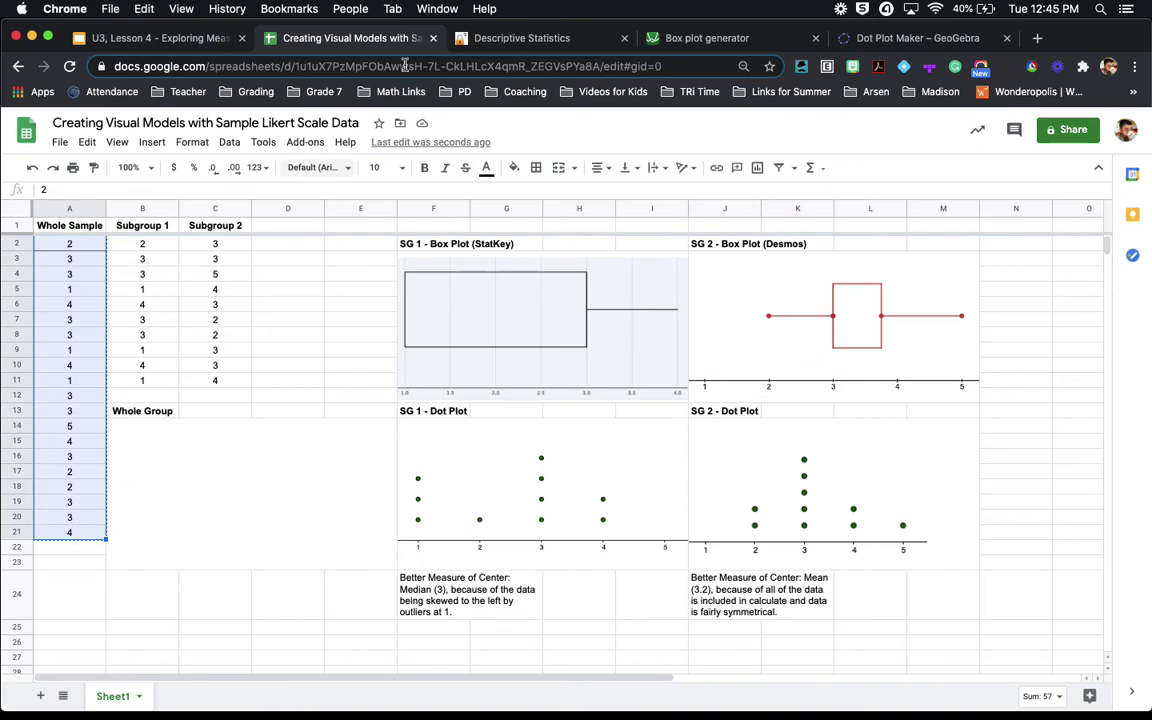
{"action": "left_click", "coordinate": [545, 38]}
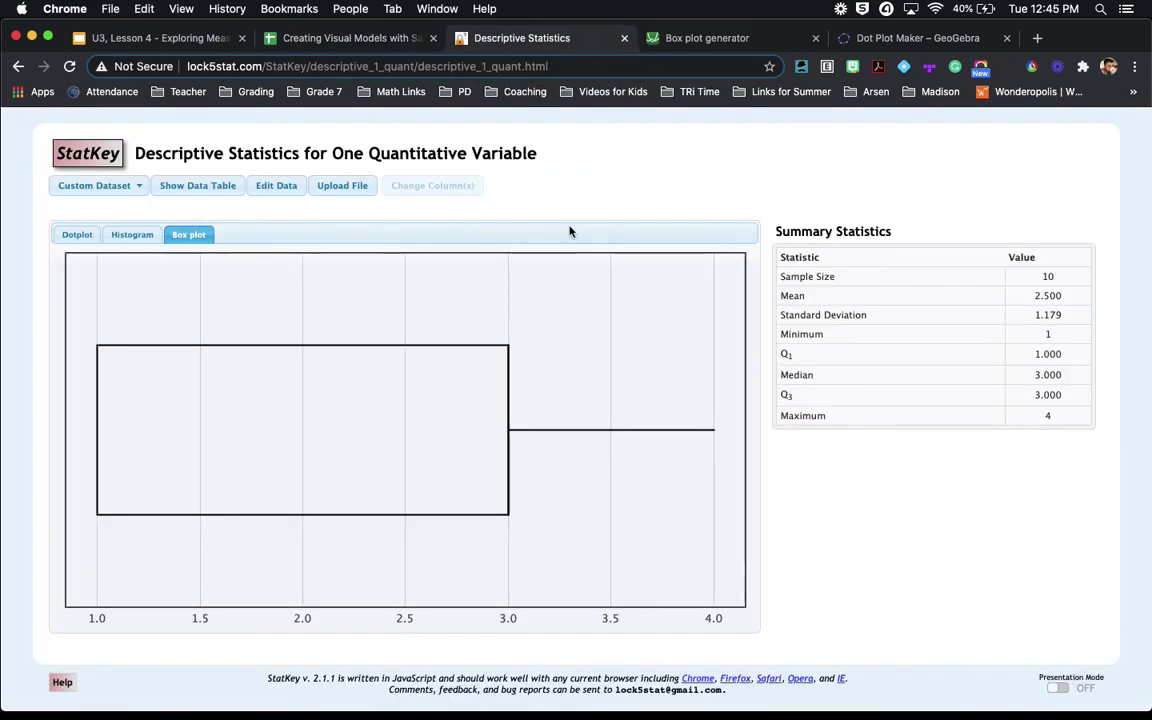
{"action": "left_click", "coordinate": [287, 191]}
{"action": "key", "text": "super+a"}
{"action": "key", "text": "BackSpace"}
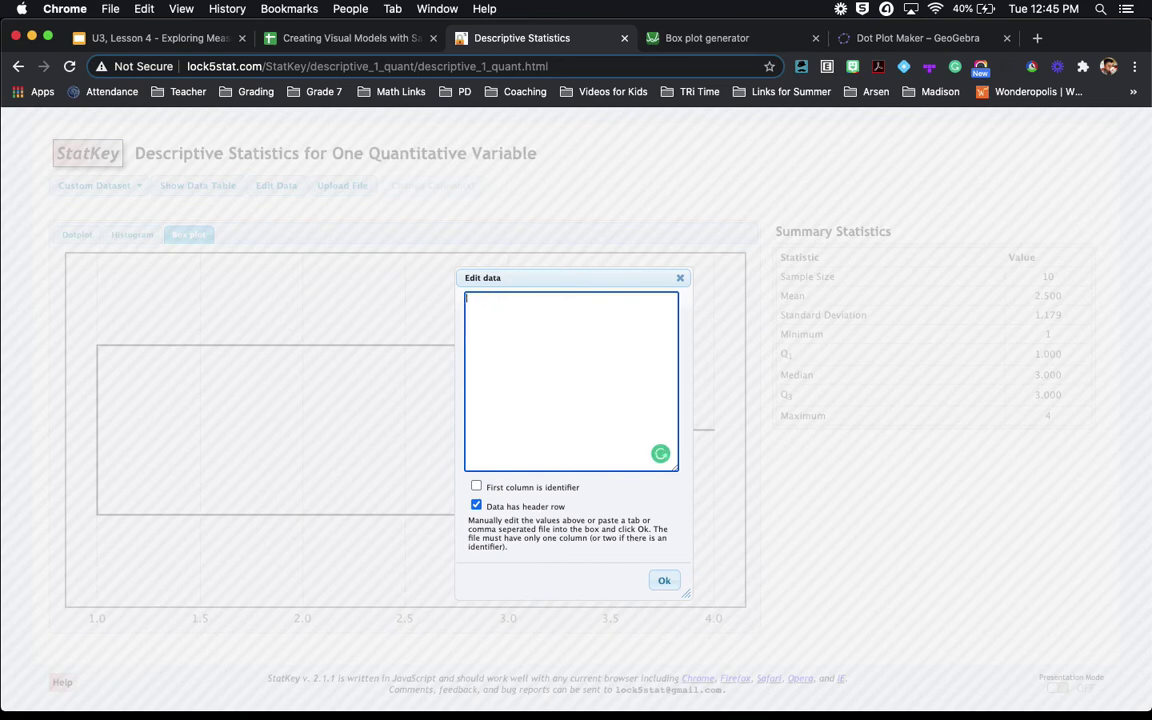
{"action": "key", "text": "super+v"}
{"action": "left_click", "coordinate": [476, 505]}
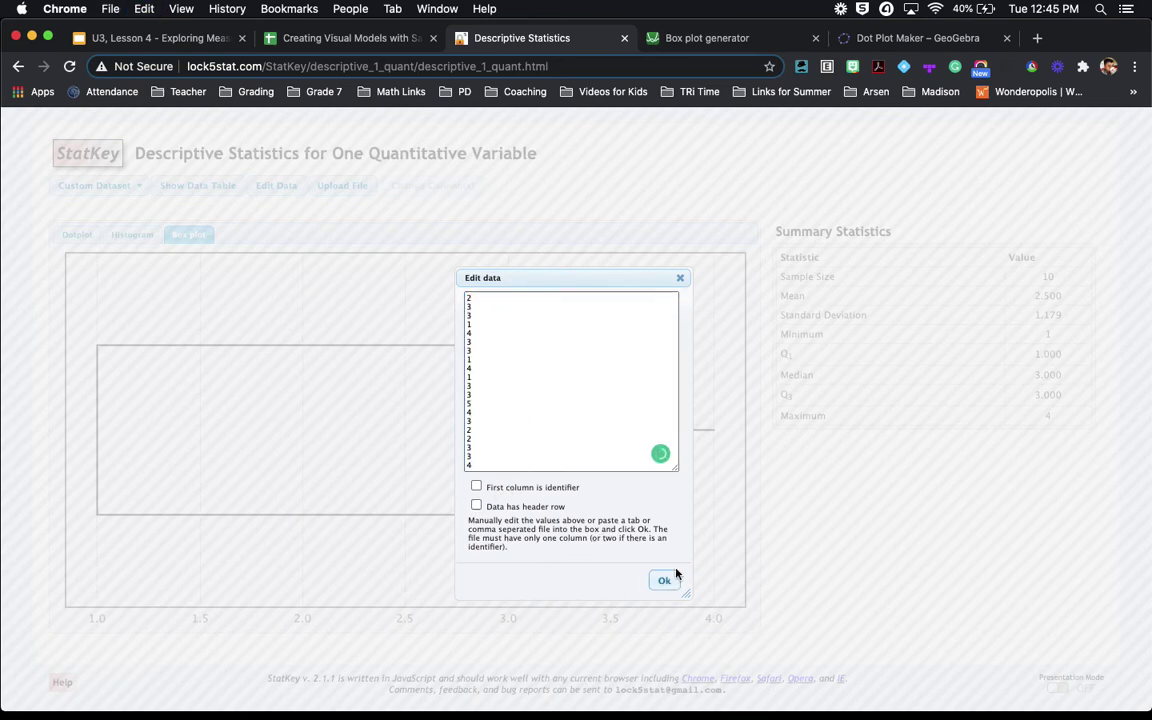
{"action": "left_click", "coordinate": [670, 579]}
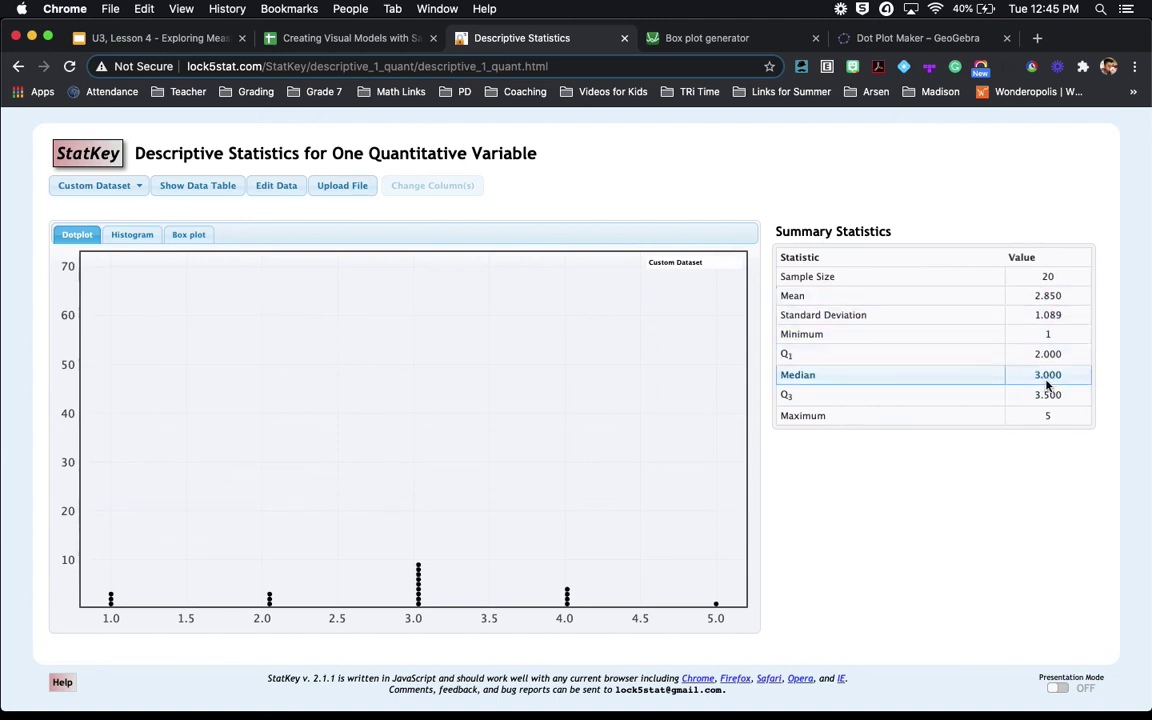
Switch to the GeoGebra Dot Plot Maker and paste the Whole Sample values into column A starting at A1
{"action": "left_click", "coordinate": [896, 40]}
{"action": "left_click", "coordinate": [806, 315]}
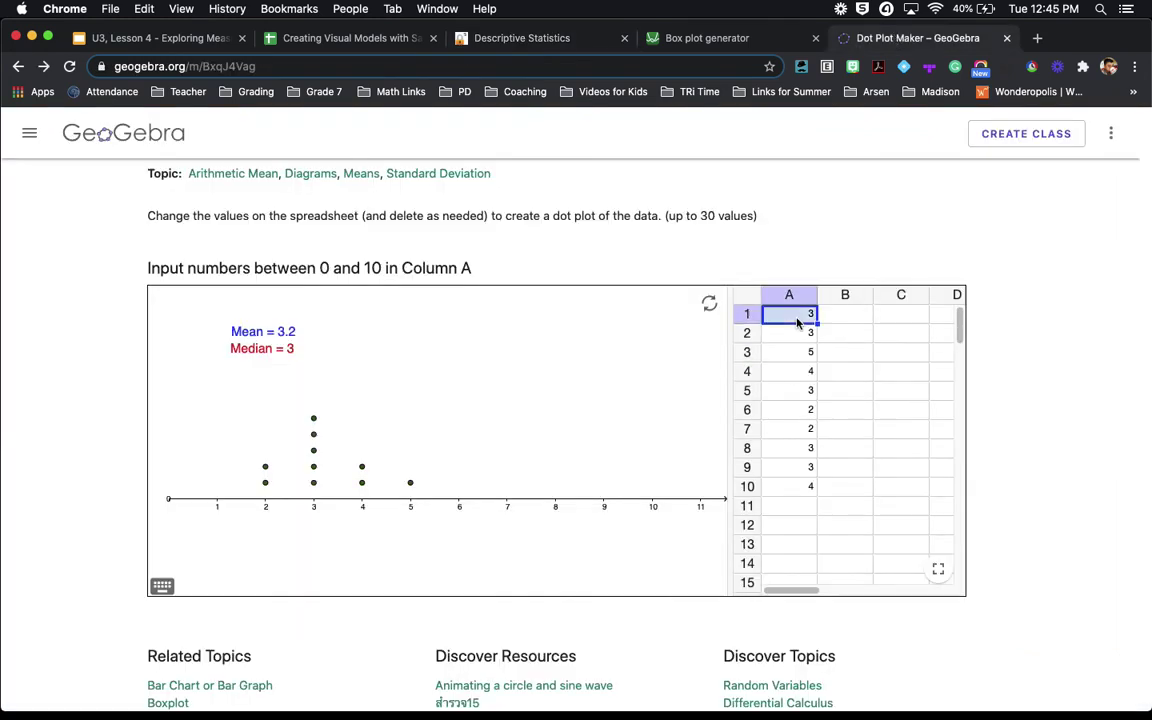
{"action": "key", "text": "super+v"}
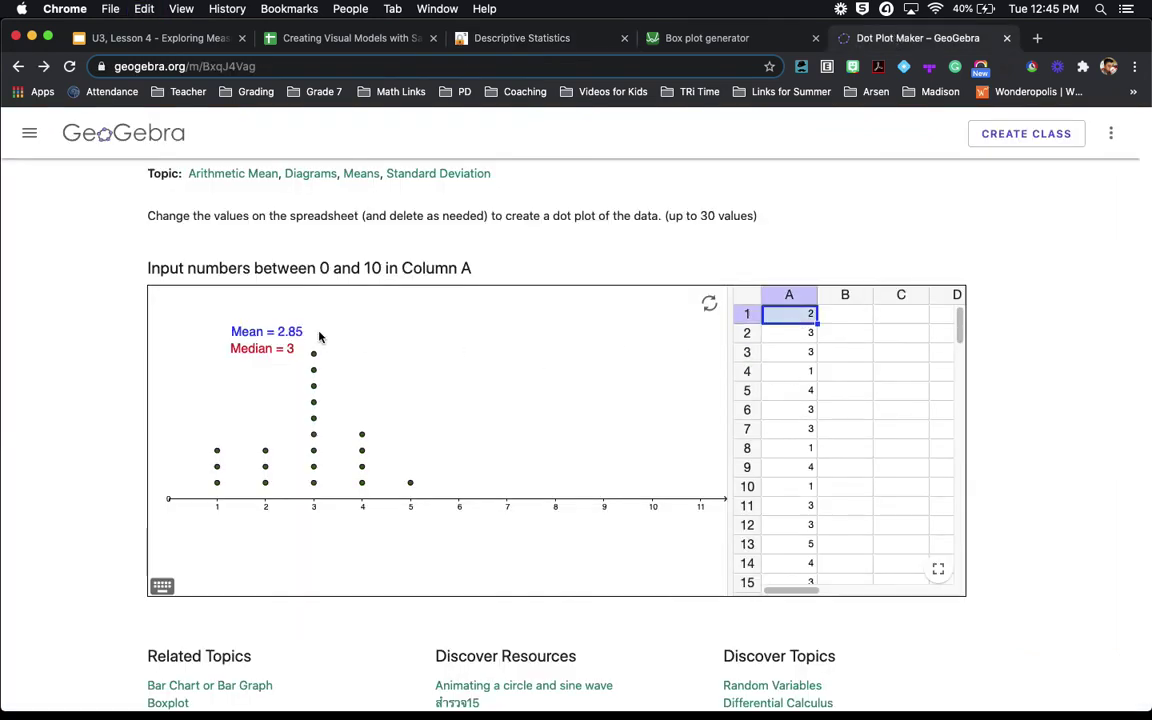
Arrange the mean and median labels side by side above the whole-group dot plot and capture a screenshot of the dots and axis
{"action": "left_click_drag", "start_coordinate": [279, 332], "coordinate": [277, 302]}
{"action": "left_click_drag", "start_coordinate": [268, 356], "coordinate": [362, 310]}
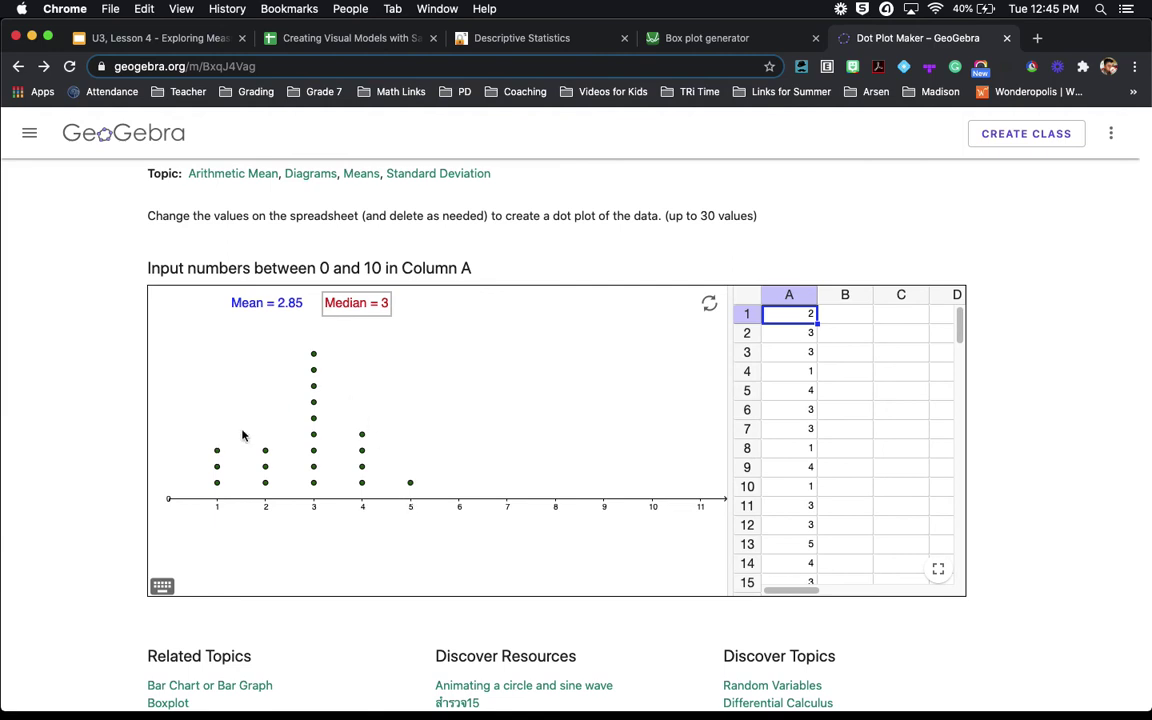
{"action": "left_click_drag", "start_coordinate": [373, 410], "coordinate": [239, 406]}
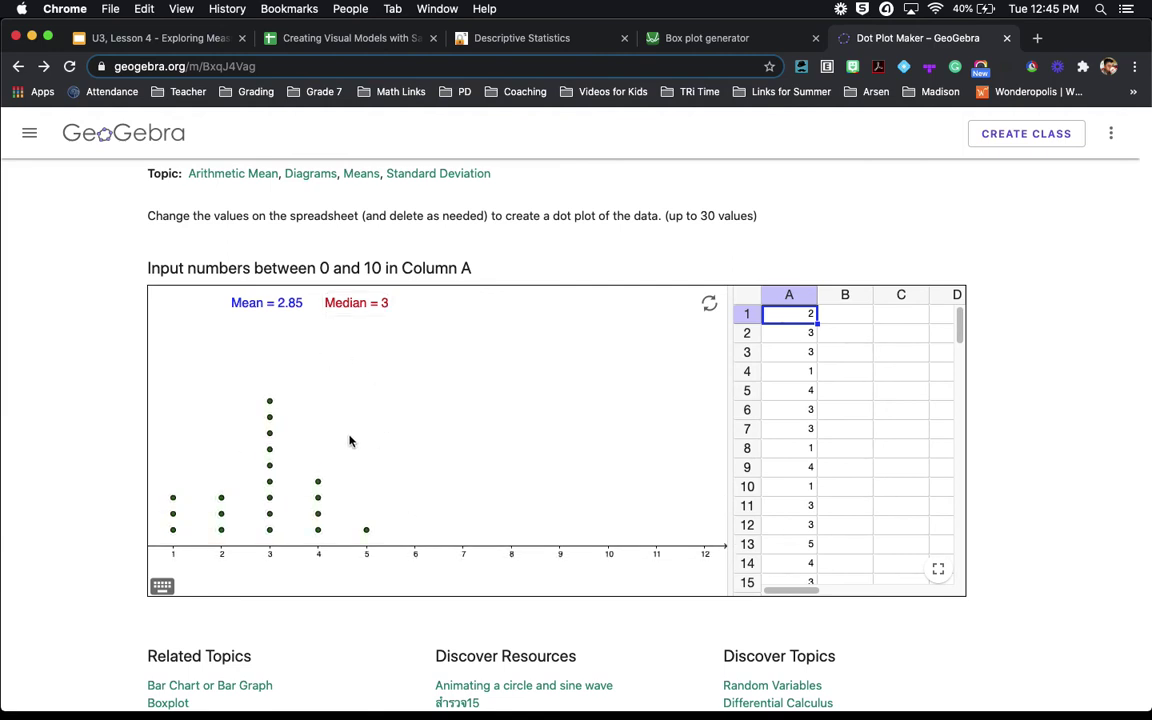
{"action": "left_click_drag", "start_coordinate": [350, 440], "coordinate": [495, 401]}
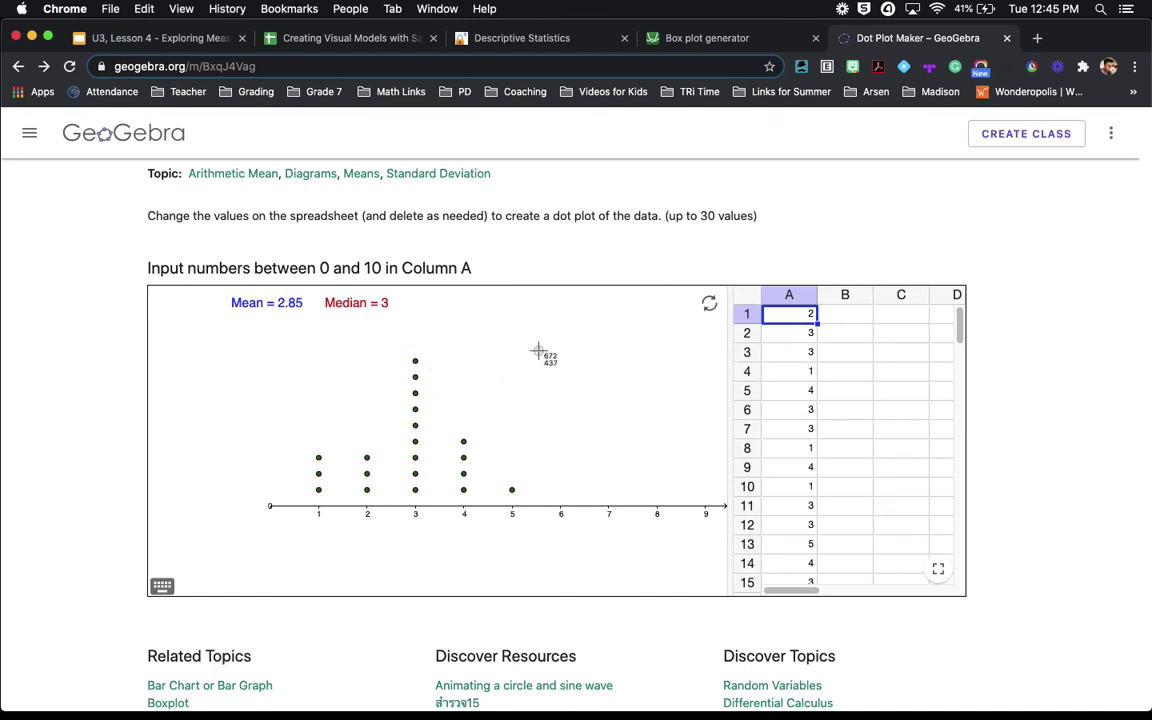
{"action": "left_click_drag", "start_coordinate": [541, 342], "coordinate": [249, 492]}
Back in the Google Sheet, insert "Screenshot 2020-11-24 at 12.46.01 PM" as an in-cell image in the merged block beneath "Whole Group"
{"action": "left_click", "coordinate": [338, 38]}
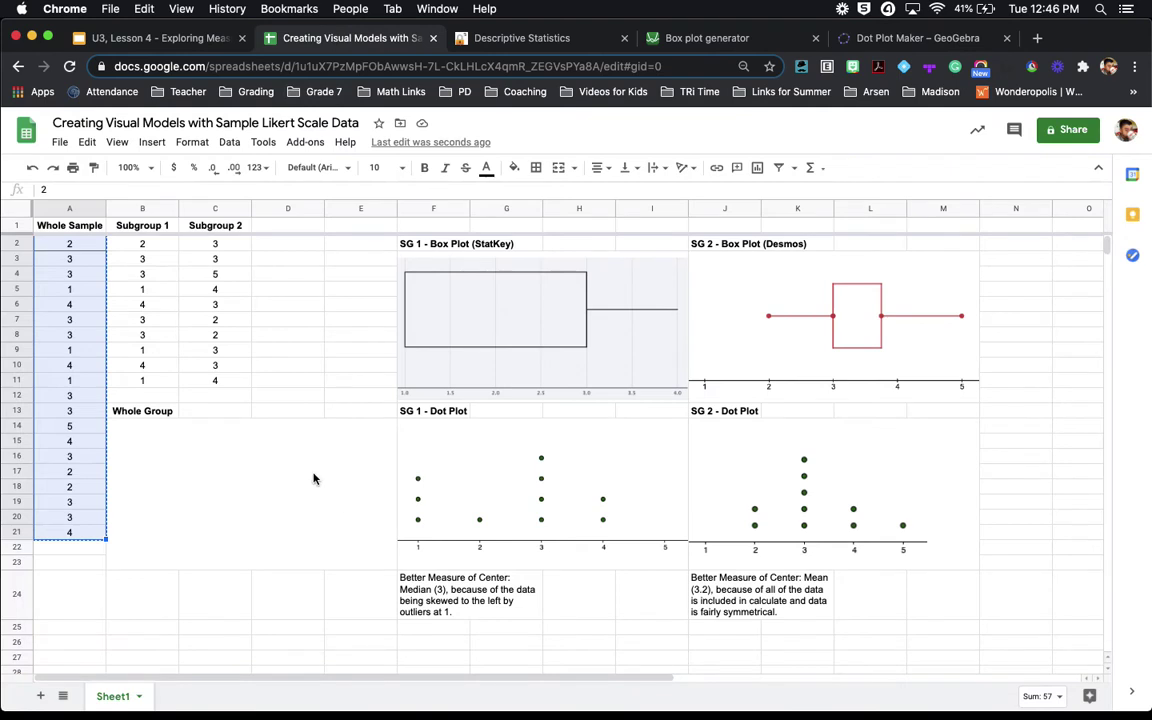
{"action": "left_click", "coordinate": [313, 479]}
{"action": "left_click", "coordinate": [152, 142]}
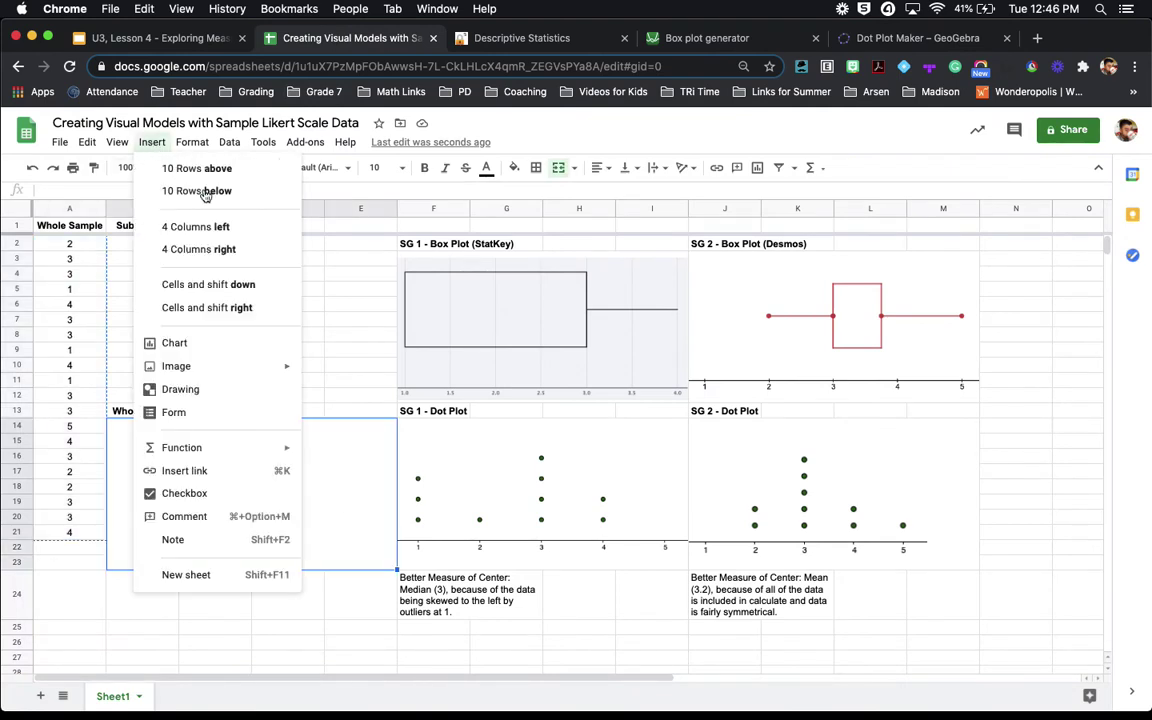
{"action": "mouse_move", "coordinate": [247, 365]}
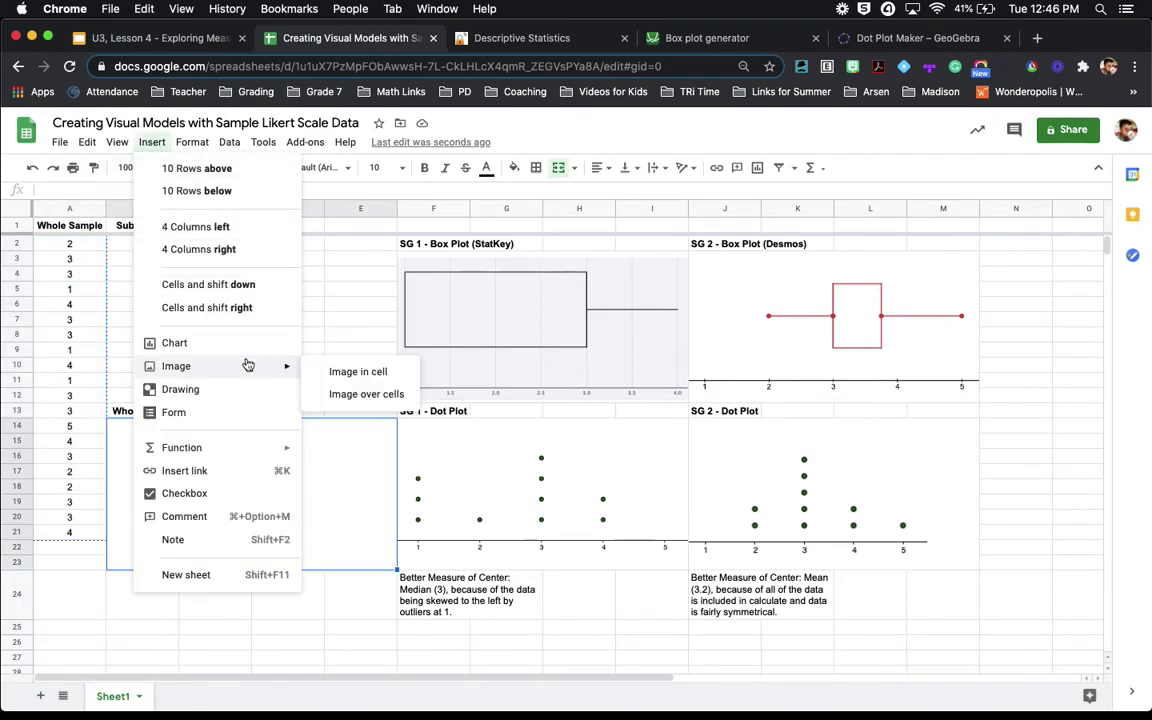
{"action": "left_click", "coordinate": [330, 372]}
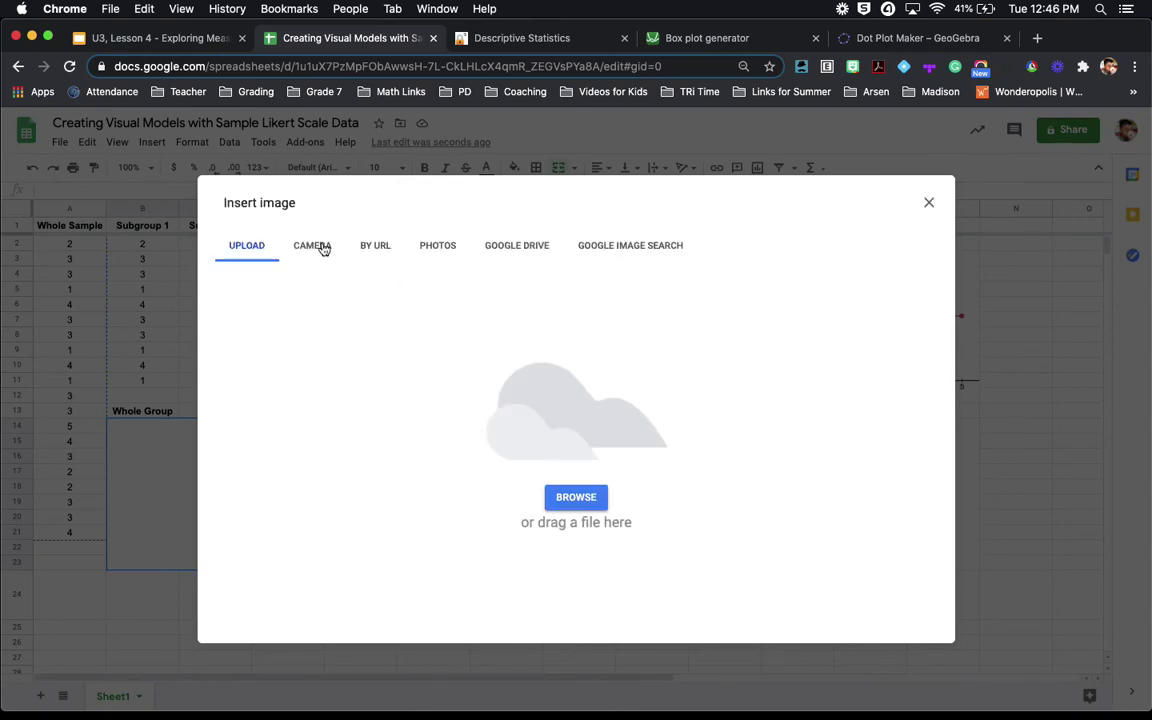
{"action": "left_click", "coordinate": [576, 498]}
{"action": "left_click", "coordinate": [343, 141]}
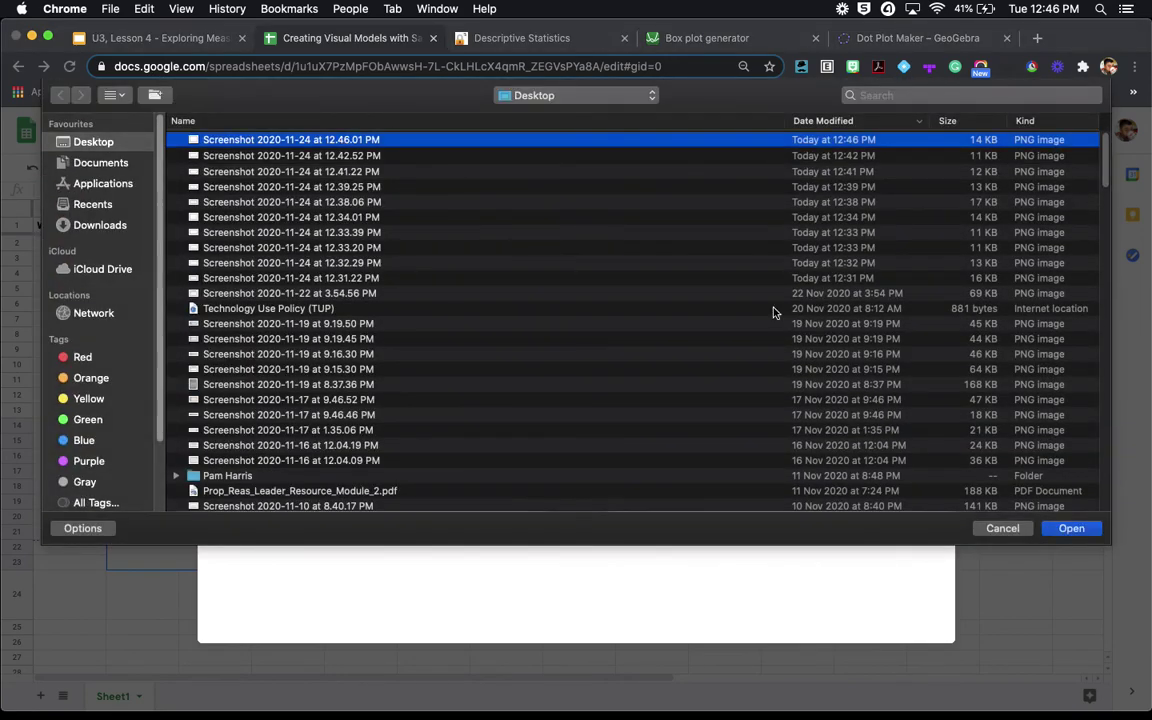
{"action": "left_click", "coordinate": [1074, 532]}
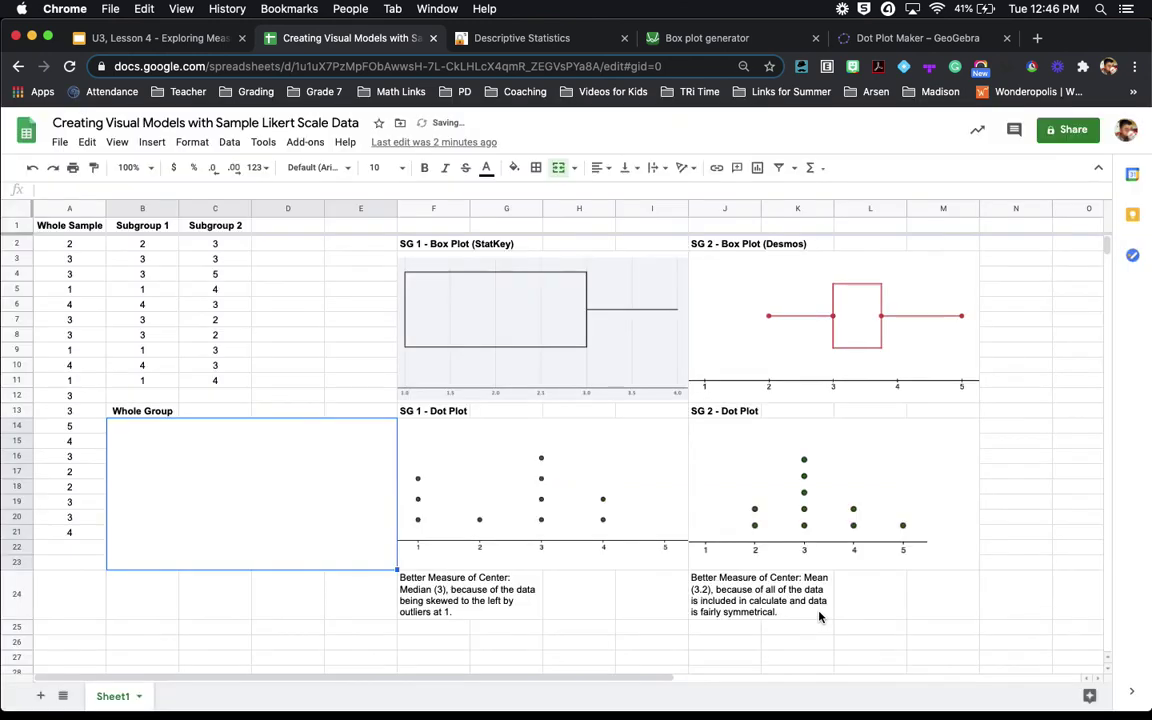
Copy the Subgroup 2 note from J24 into cell B24 beneath the Whole Group dot plot
{"action": "left_click", "coordinate": [705, 606]}
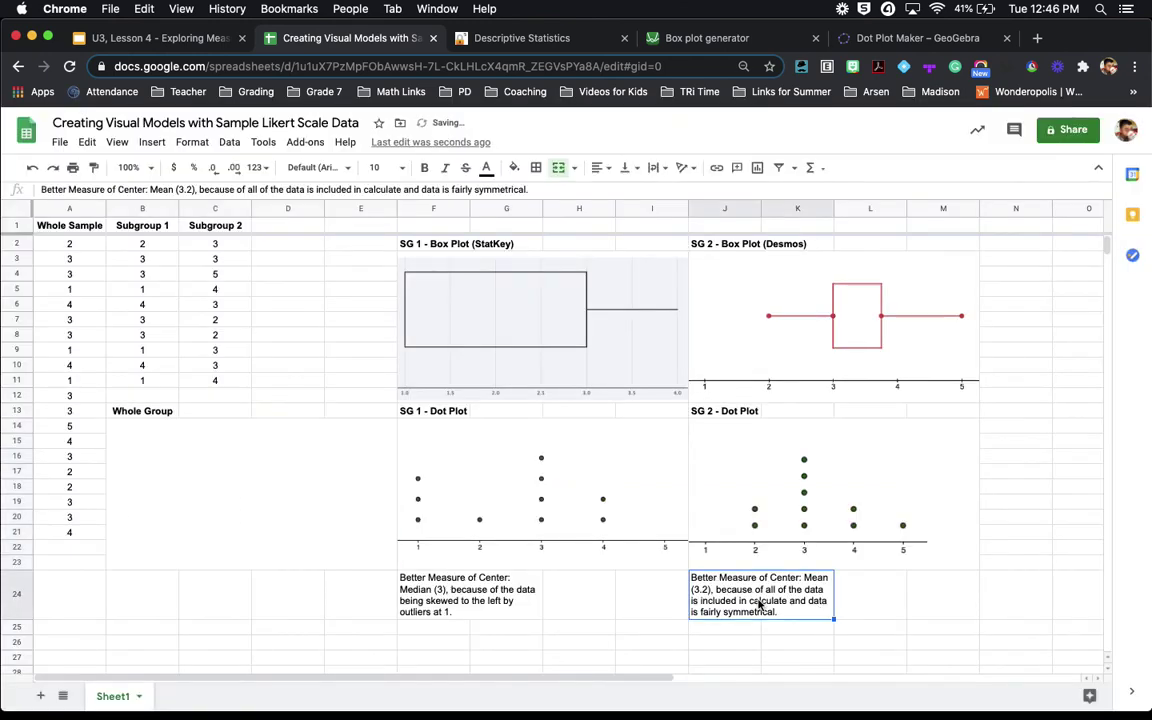
{"action": "left_click", "coordinate": [157, 597]}
{"action": "type", "text": "Better Measure of Center: Mean (3.2), because of all of the data is included in calculate and data is fairly symmetrical."}
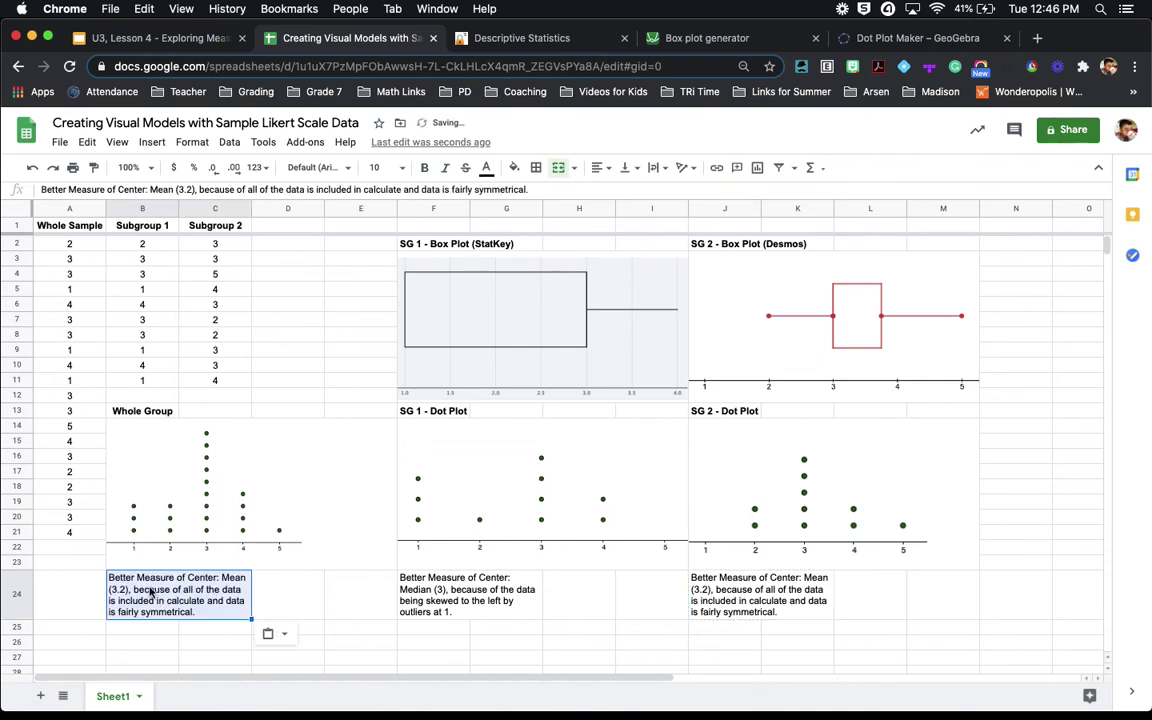
Change the mean in the B24 note to 2.85
{"action": "double_click", "coordinate": [125, 595]}
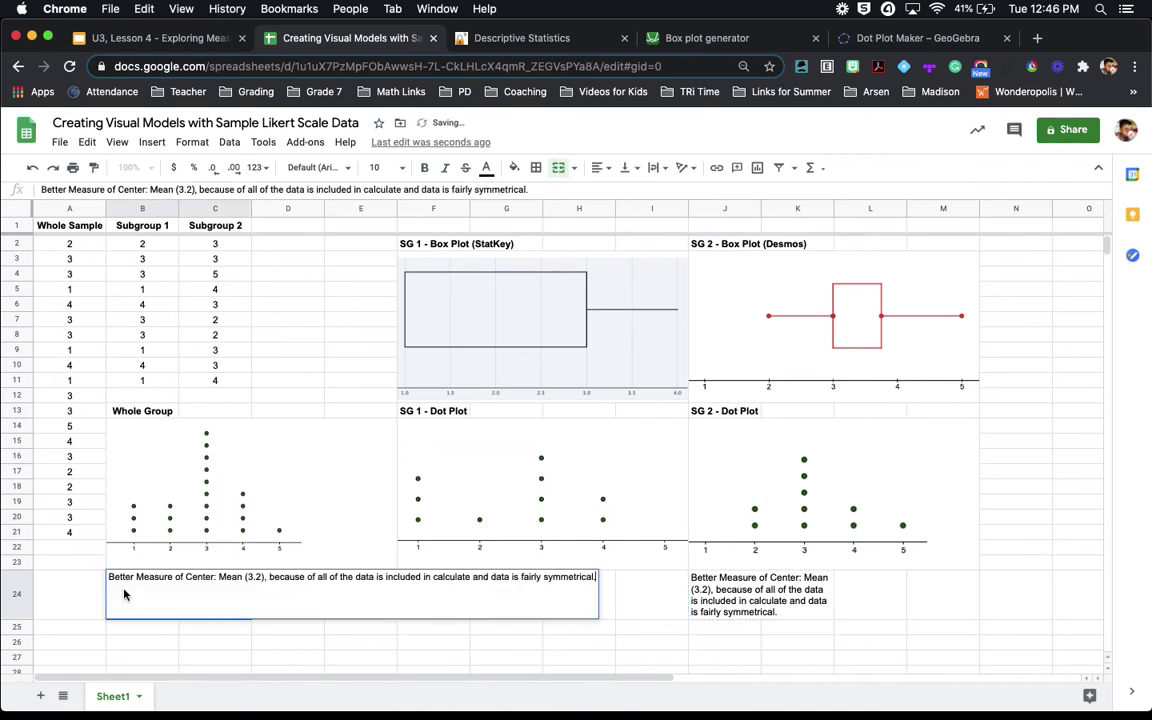
{"action": "double_click", "coordinate": [255, 577]}
{"action": "type", "text": "2.85"}
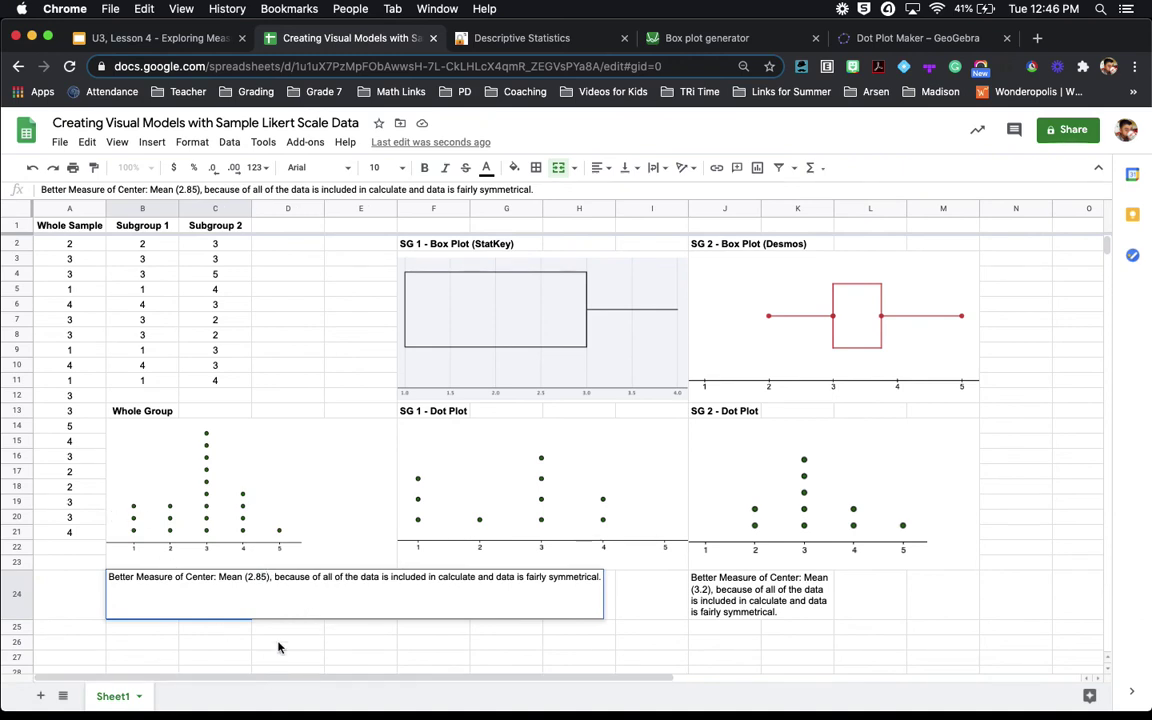
{"action": "key", "text": "Return"}
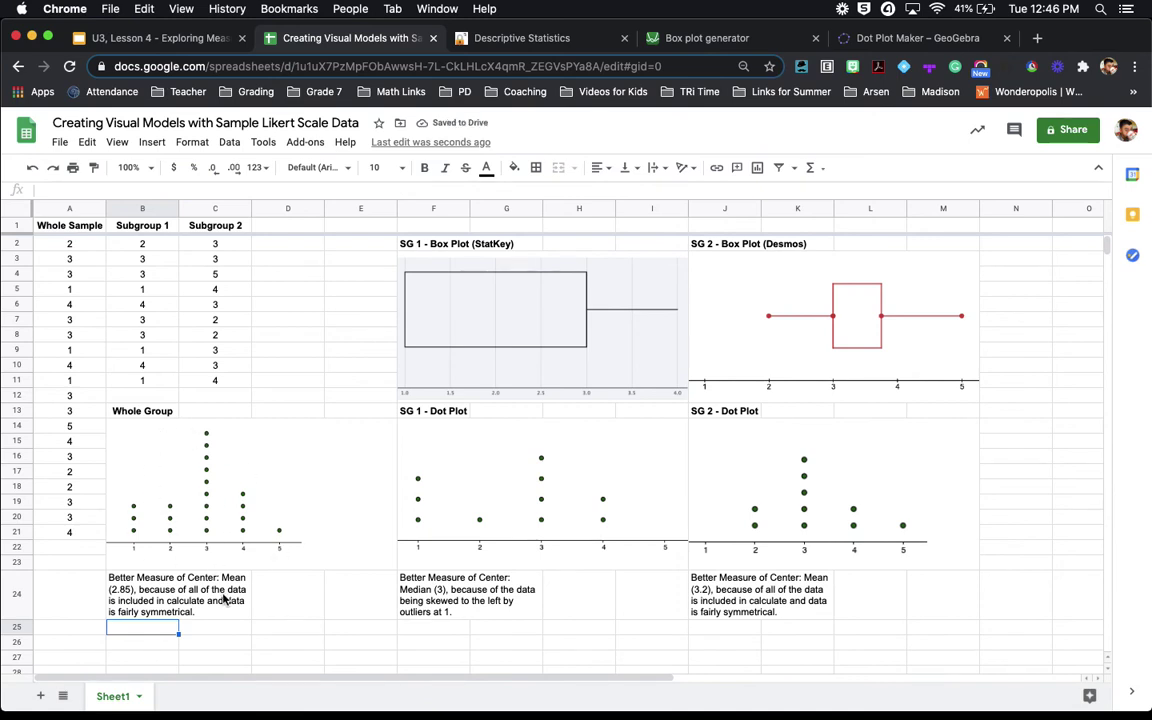
Extend the end of the B24 note with ", but is impacted by 3 outliers at 1. Median is 3."
{"action": "double_click", "coordinate": [212, 608]}
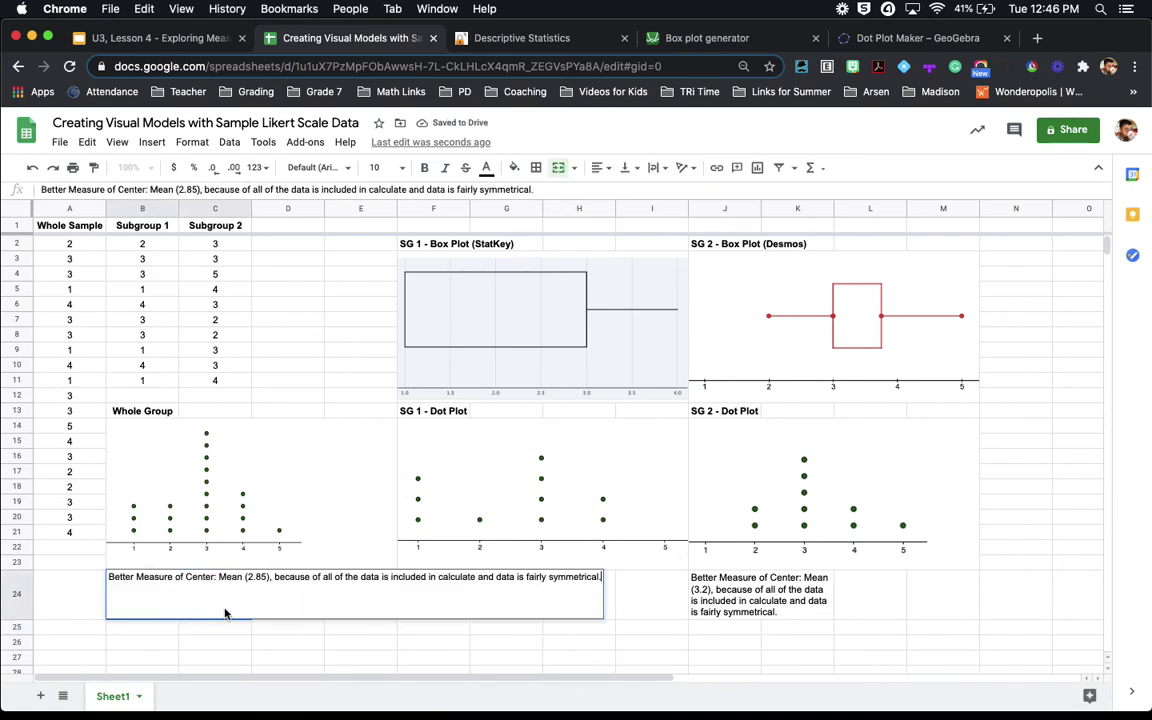
{"action": "key", "text": "BackSpace"}
{"action": "type", "text": ", b"}
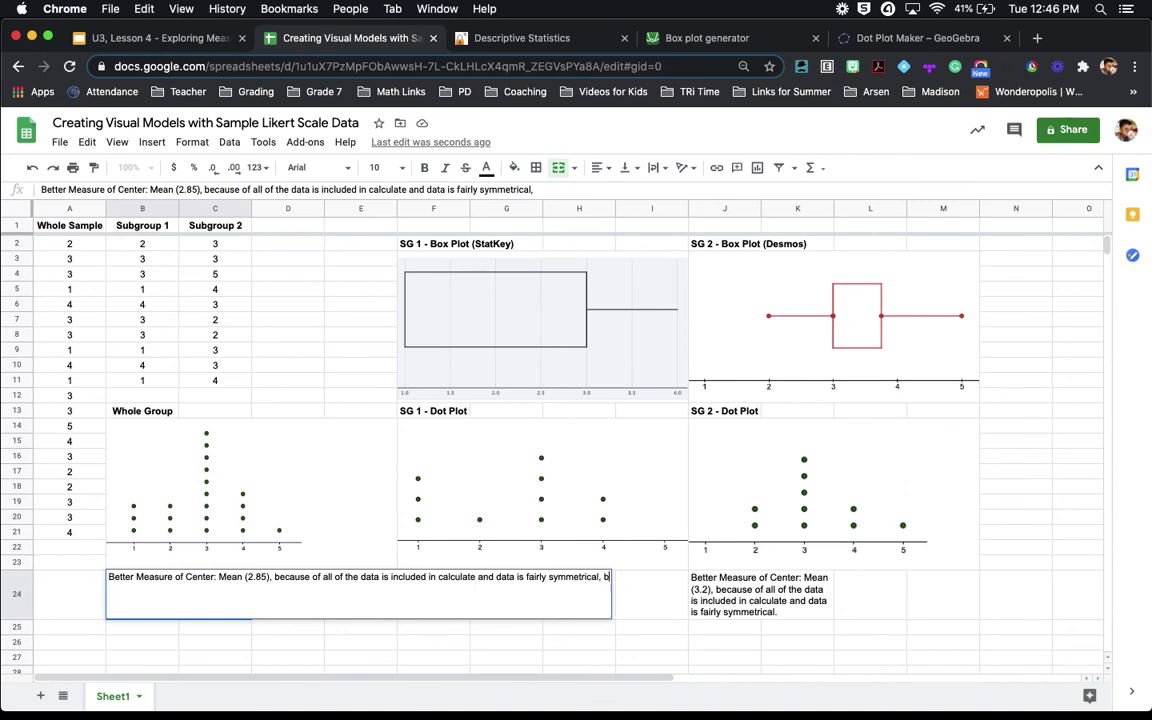
{"action": "type", "text": "ut is impacted b"}
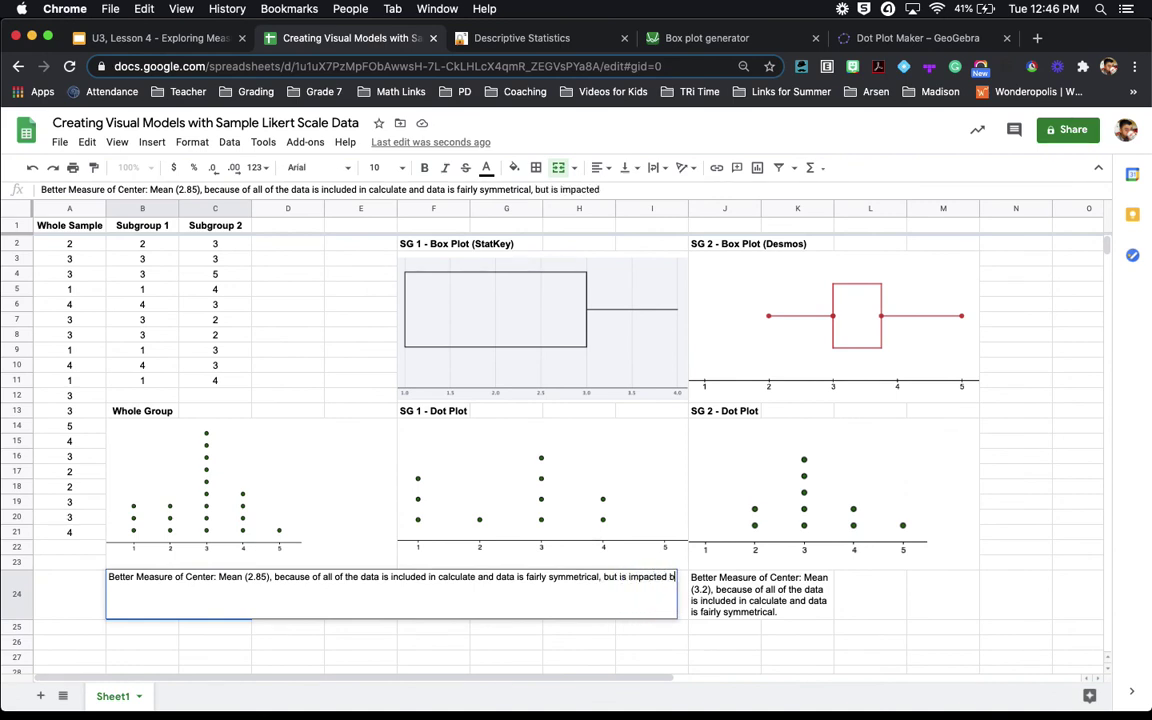
{"action": "type", "text": "y 3 outliers a"}
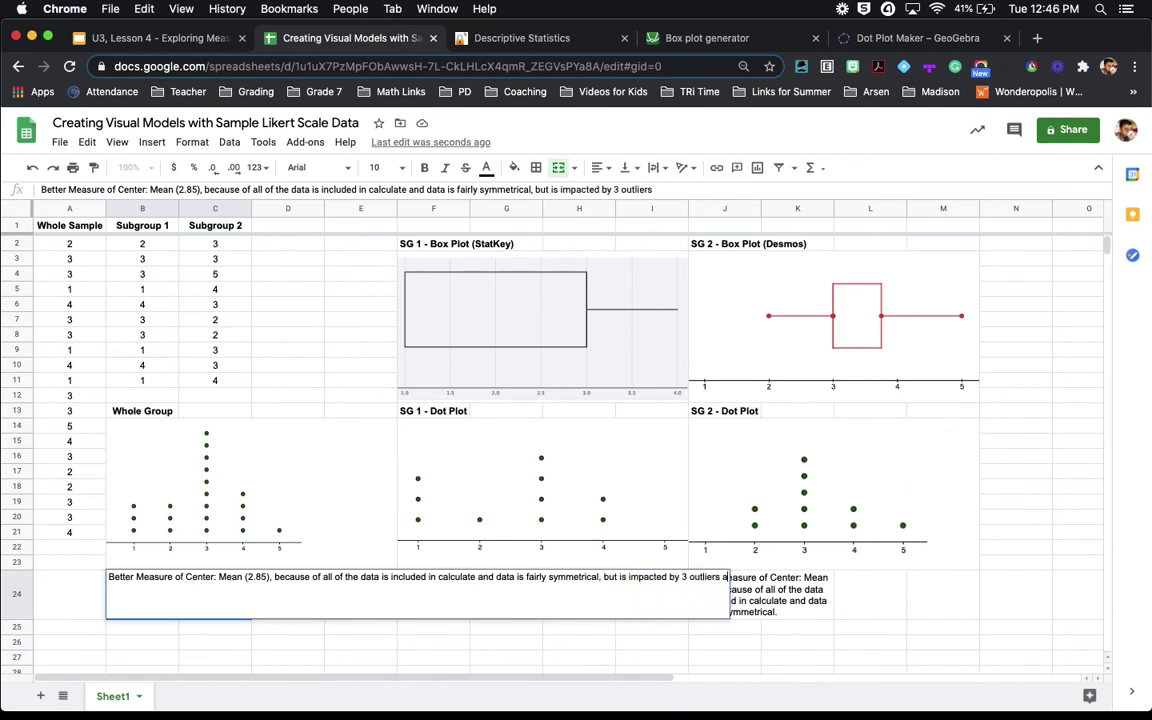
{"action": "type", "text": "t 1. Median is 3."}
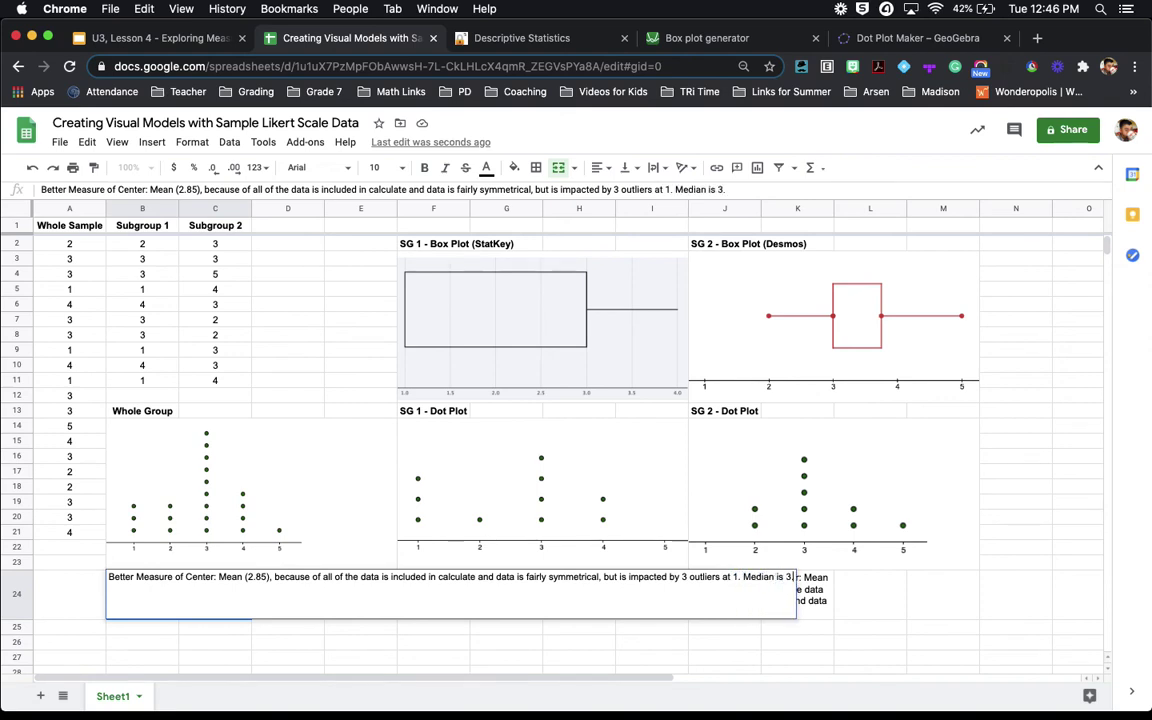
{"action": "key", "text": "Return"}
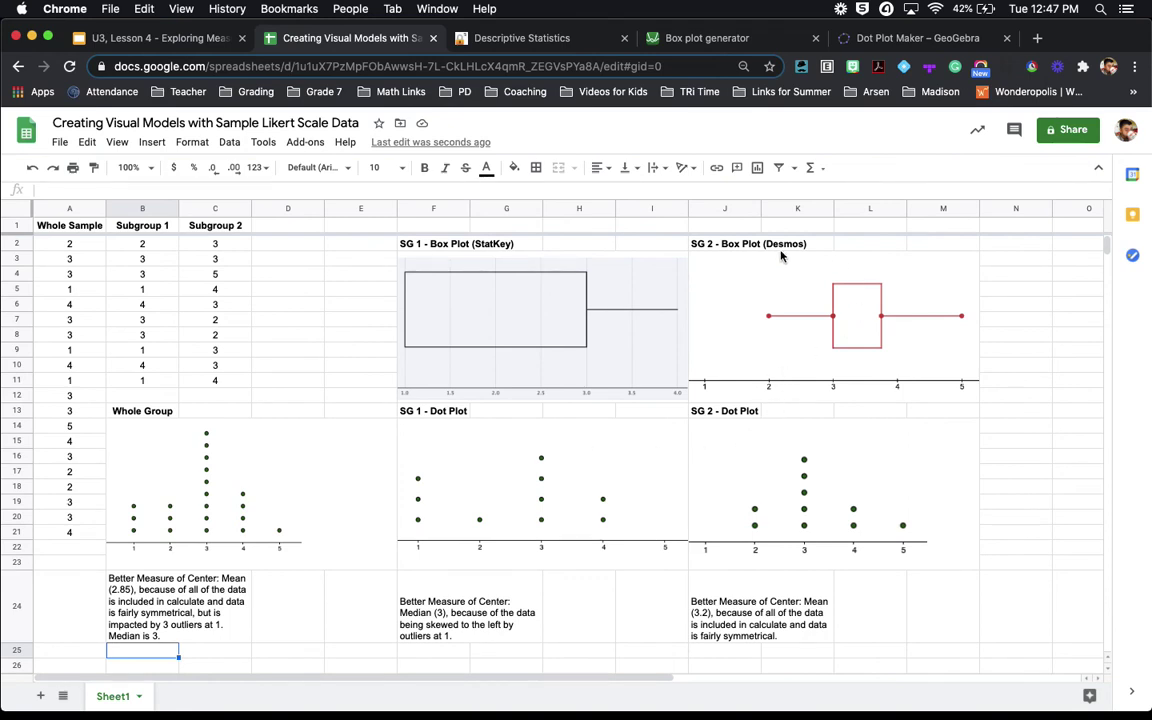
Review the Desmos box plot generator with its data list A, and the GeoGebra dot plot
{"action": "left_click", "coordinate": [700, 40]}
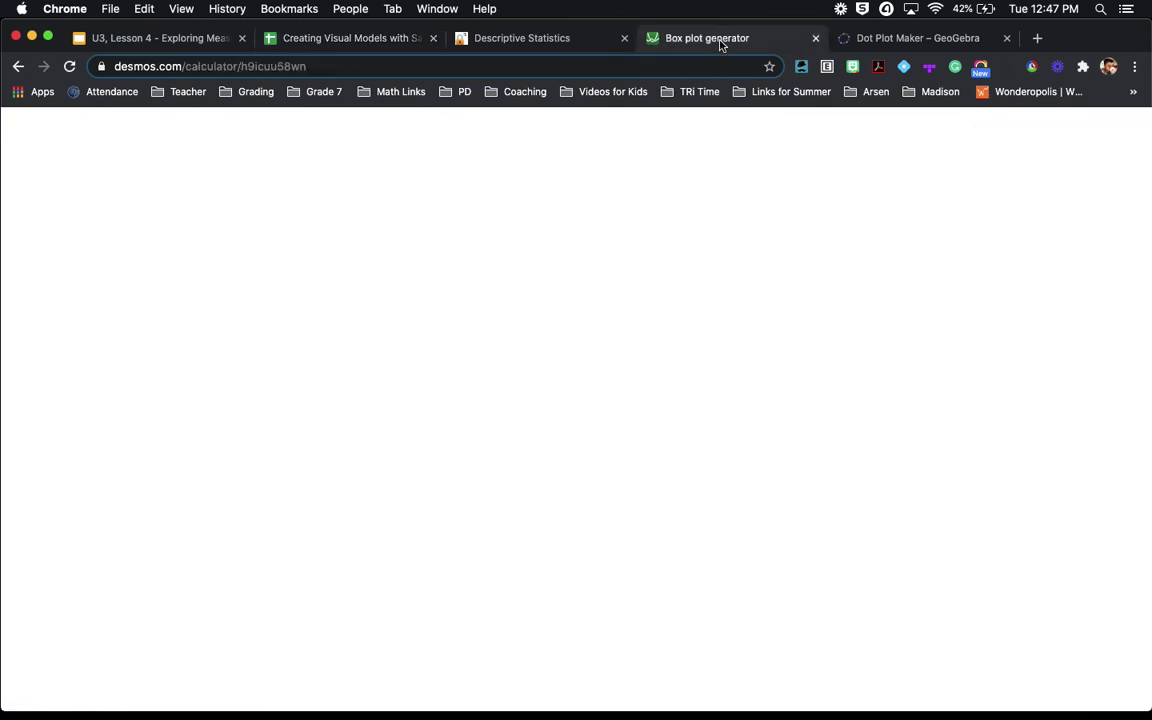
{"action": "scroll", "coordinate": [476, 305], "scroll_direction": "up", "scroll_amount": 3}
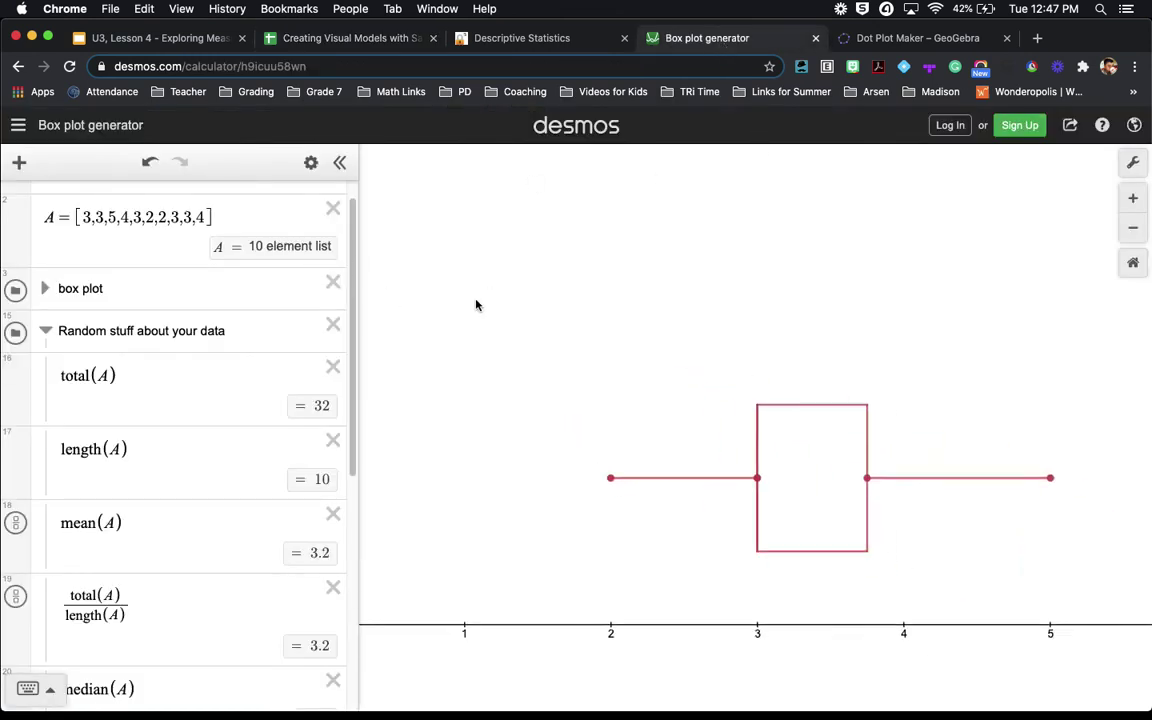
{"action": "scroll", "coordinate": [476, 305], "scroll_direction": "down", "scroll_amount": 3}
{"action": "scroll", "coordinate": [476, 305], "scroll_direction": "up", "scroll_amount": 4}
{"action": "scroll", "coordinate": [476, 305], "scroll_direction": "down", "scroll_amount": 3}
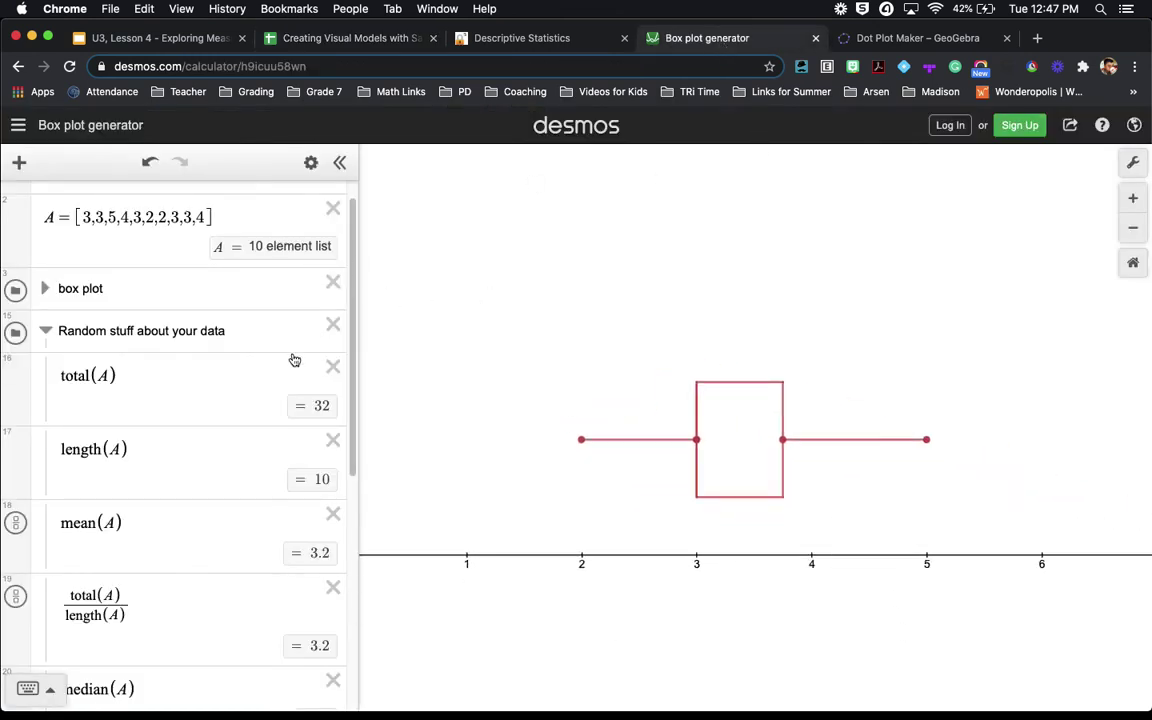
{"action": "scroll", "coordinate": [354, 300], "scroll_direction": "up", "scroll_amount": 2}
{"action": "scroll", "coordinate": [354, 300], "scroll_direction": "up", "scroll_amount": 1}
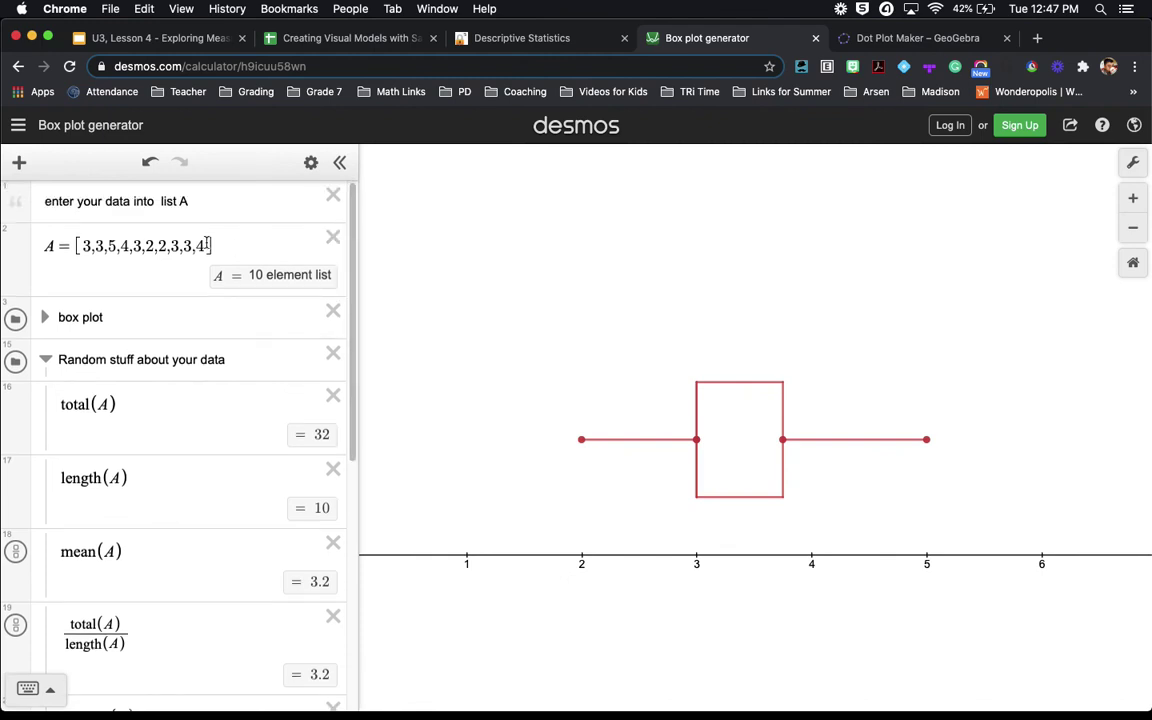
{"action": "left_click_drag", "start_coordinate": [131, 241], "coordinate": [87, 245]}
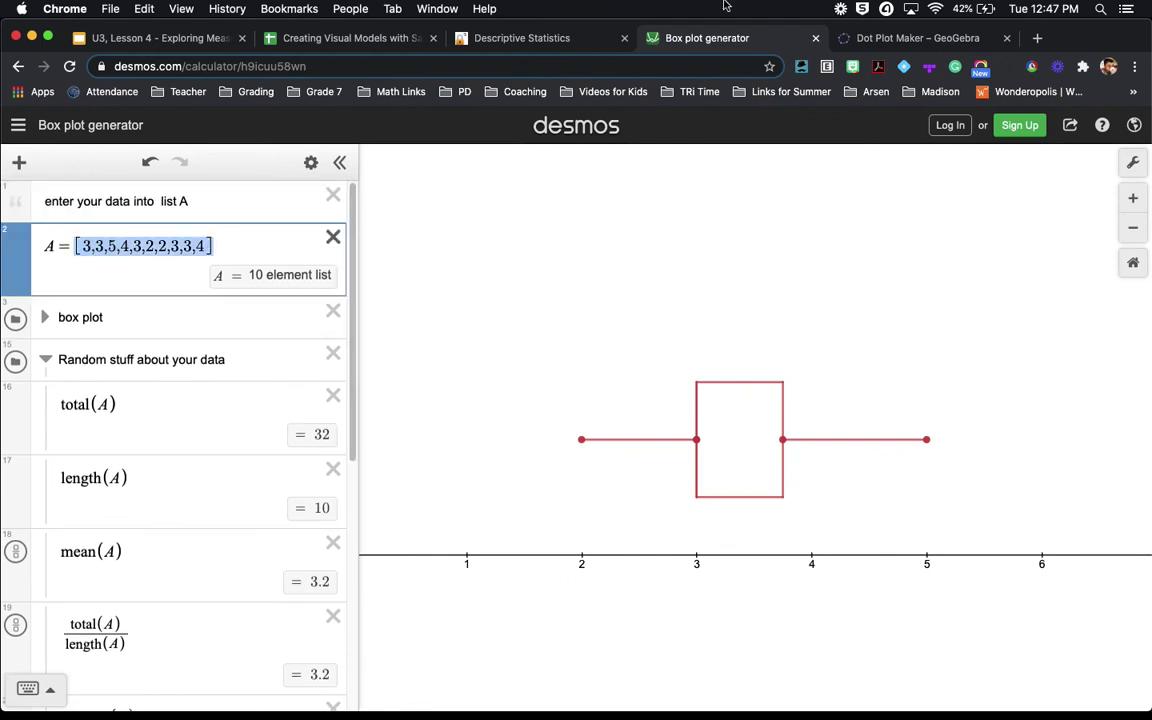
{"action": "left_click", "coordinate": [873, 40]}
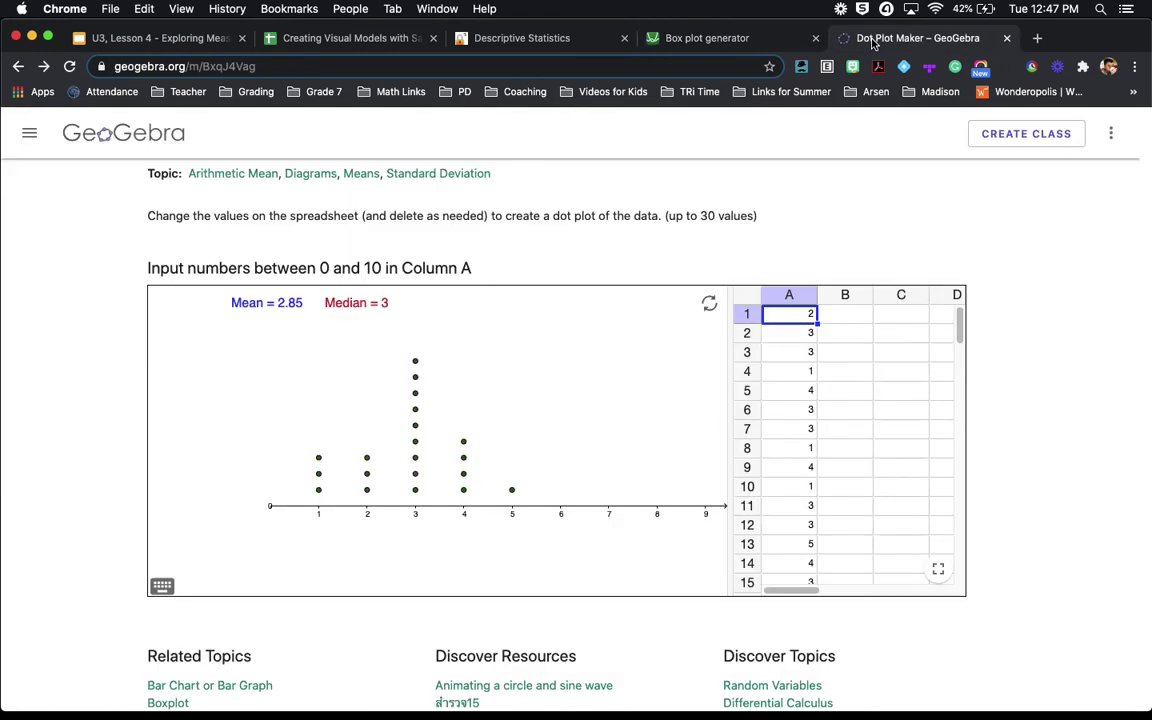